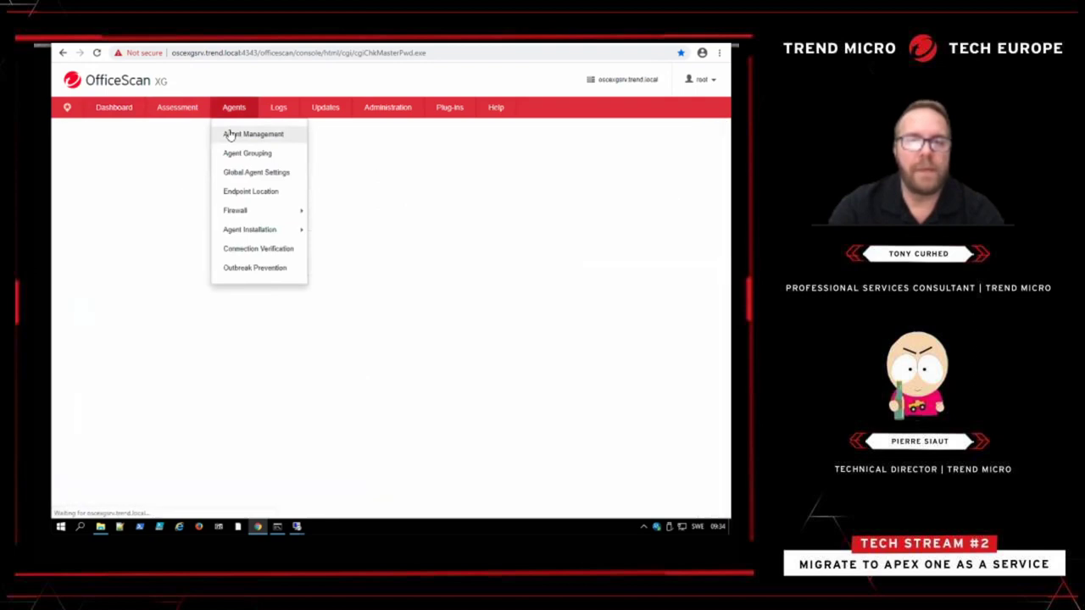
- Show the Trend domain's agents and select the OSCEXGSRV and WIN7CLT endpoints
left_click(92, 224)
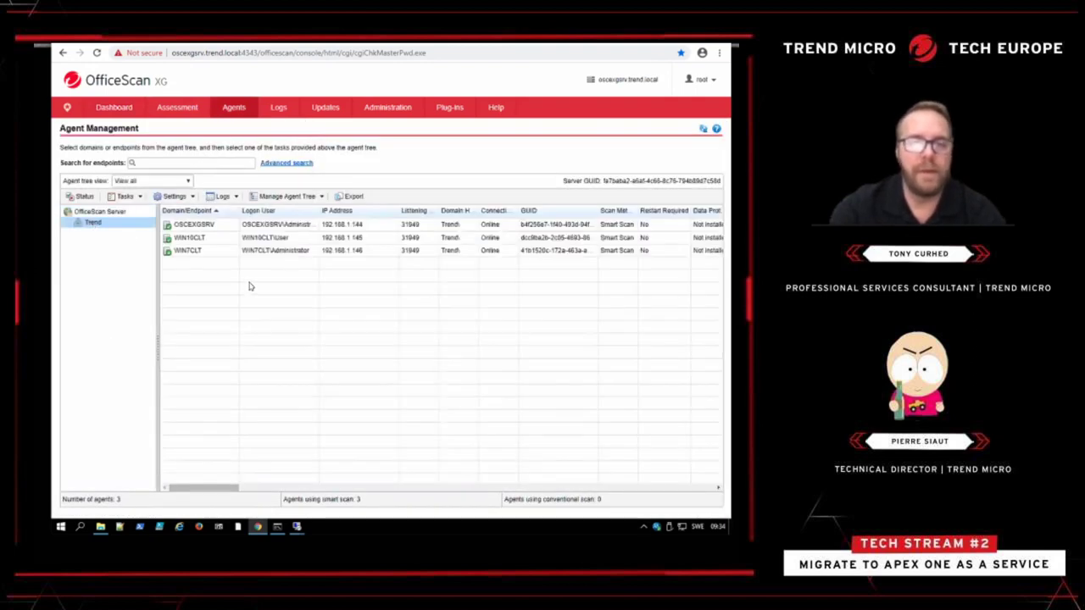
left_click(203, 225)
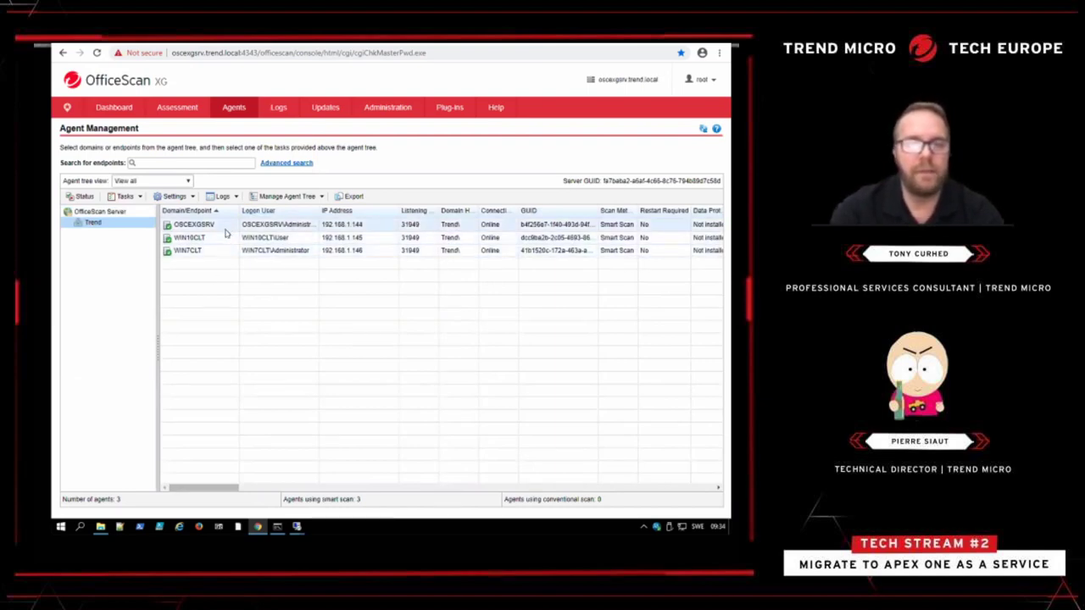
left_click(219, 253)
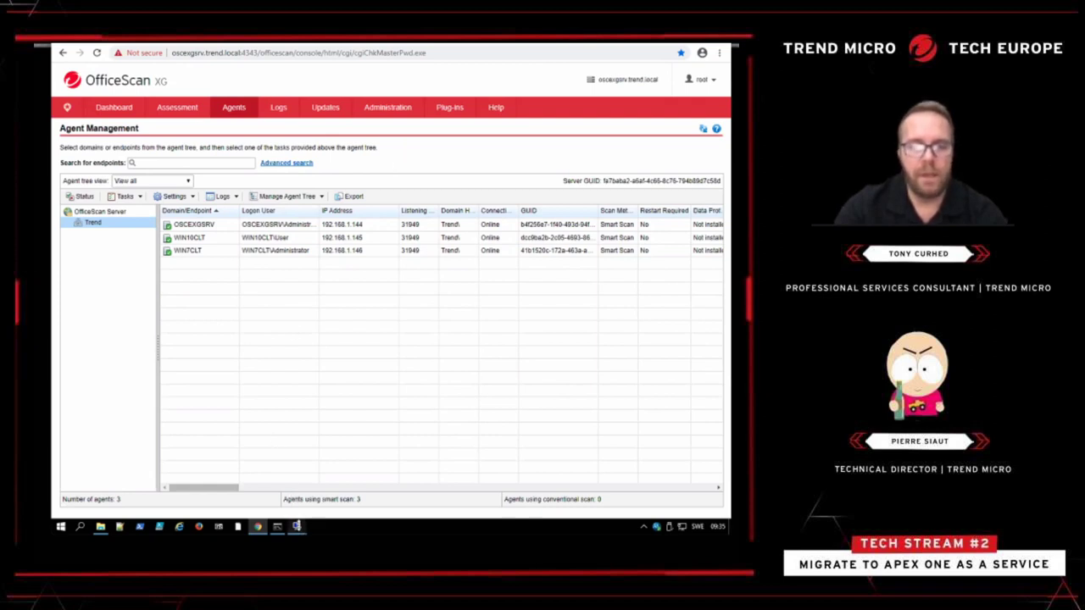
mouse_move(296, 526)
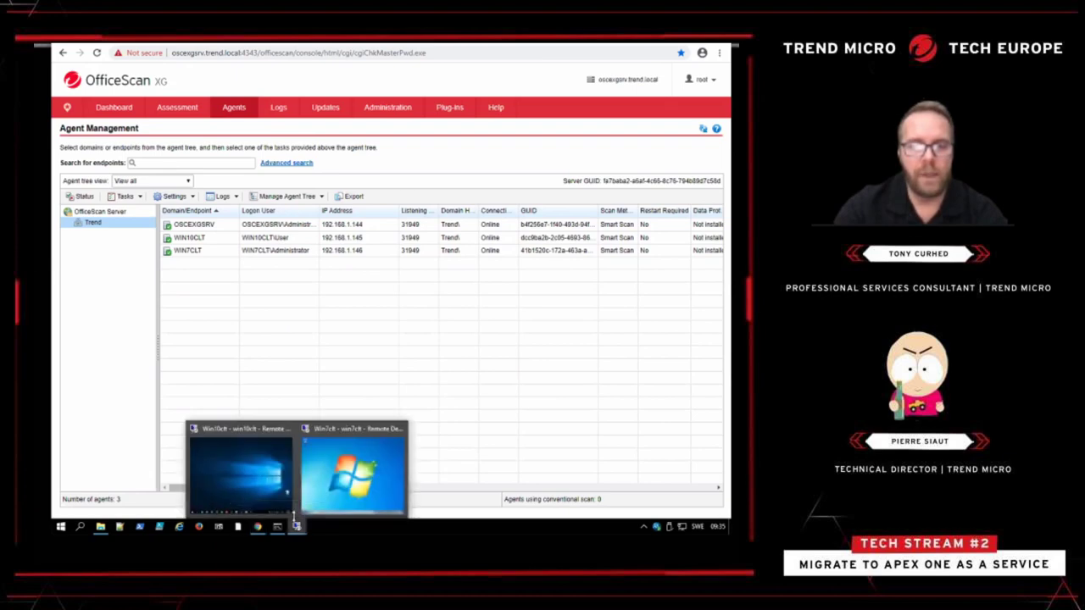
left_click(346, 469)
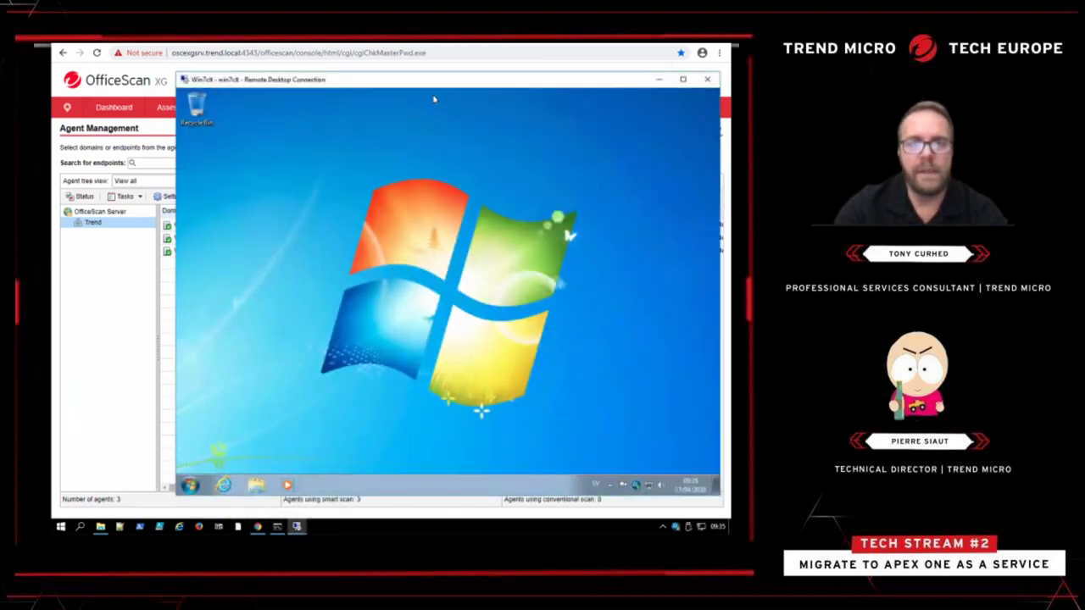
left_click_drag(438, 83, 441, 58)
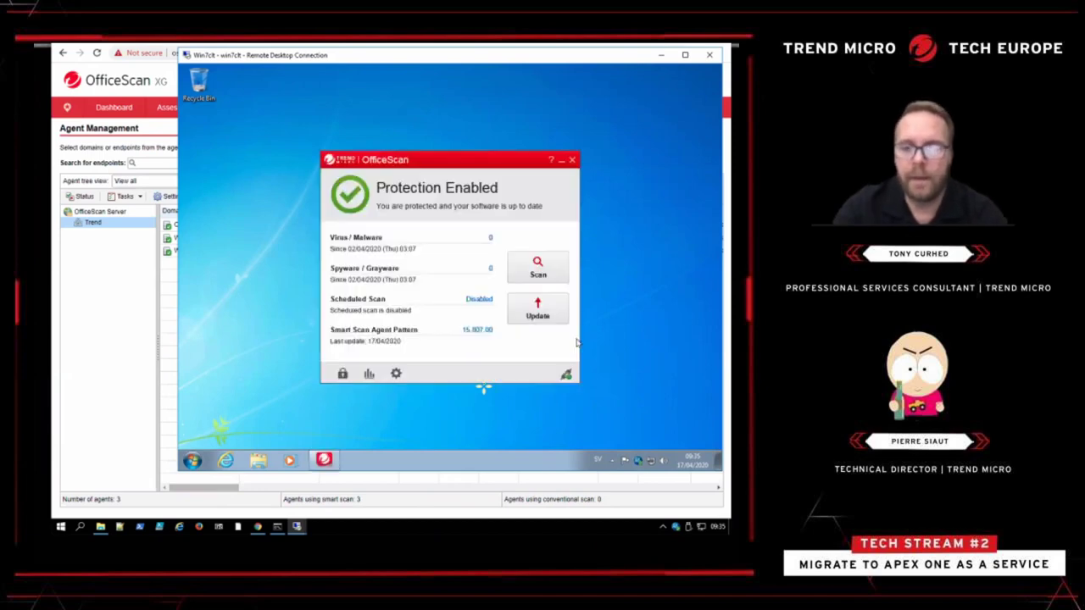
left_click(497, 300)
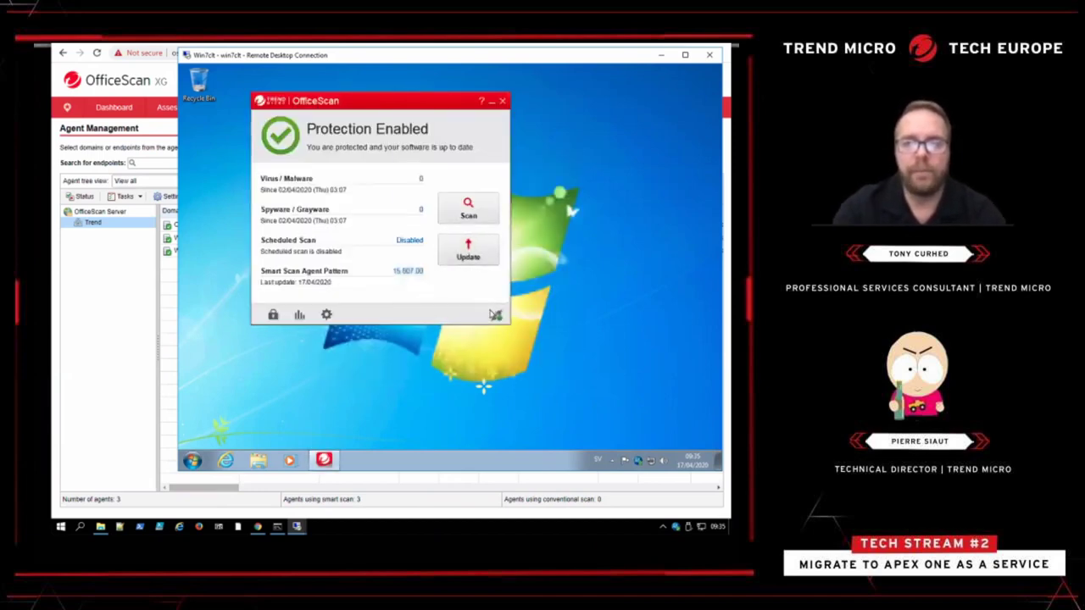
left_click(492, 310)
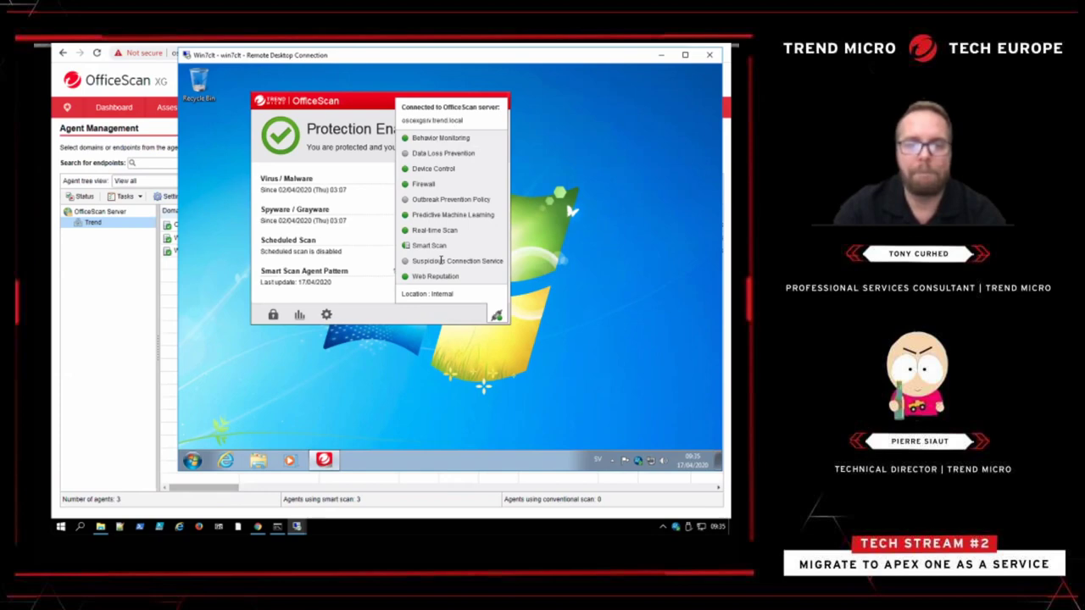
left_click(450, 323)
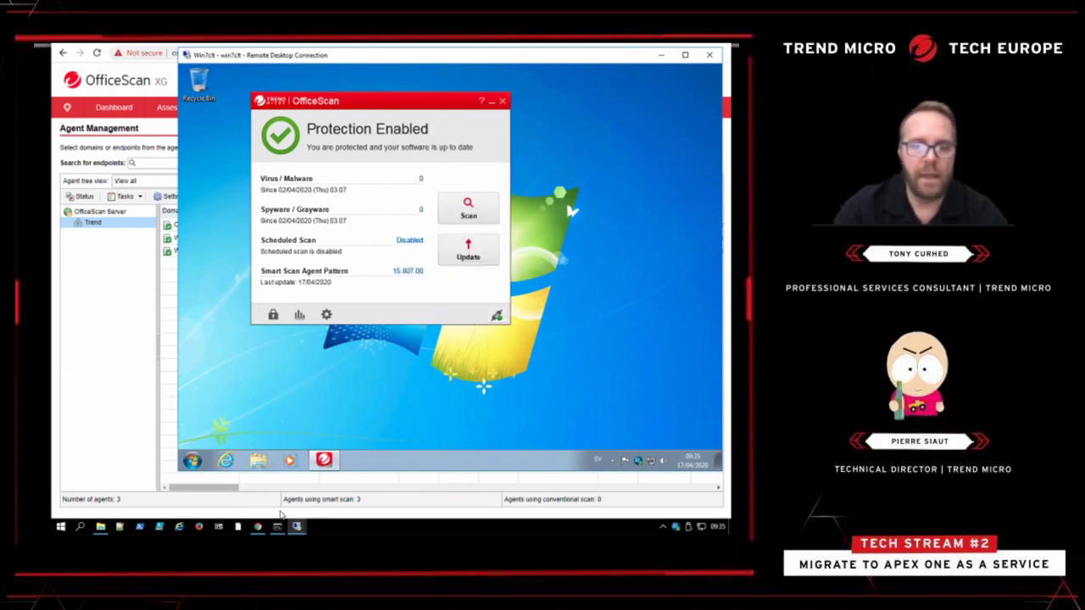
mouse_move(296, 526)
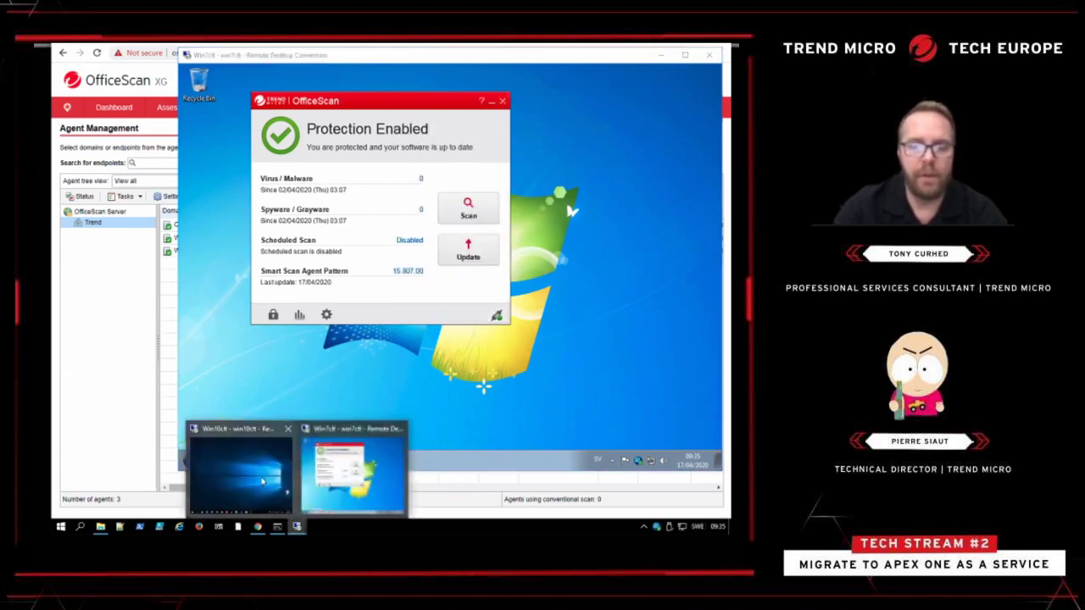
left_click(262, 481)
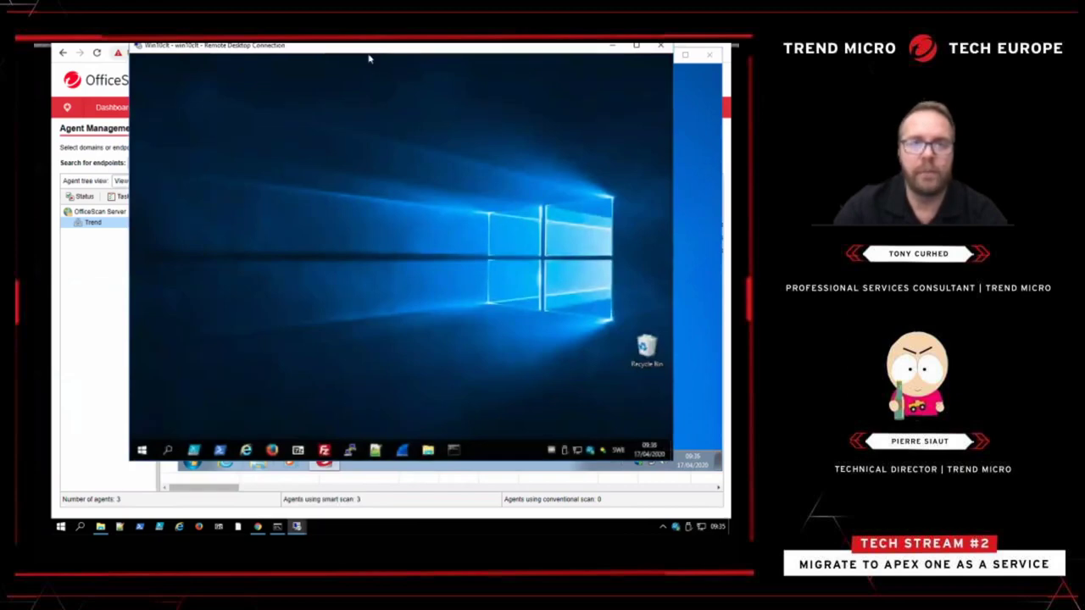
left_click_drag(365, 64, 353, 71)
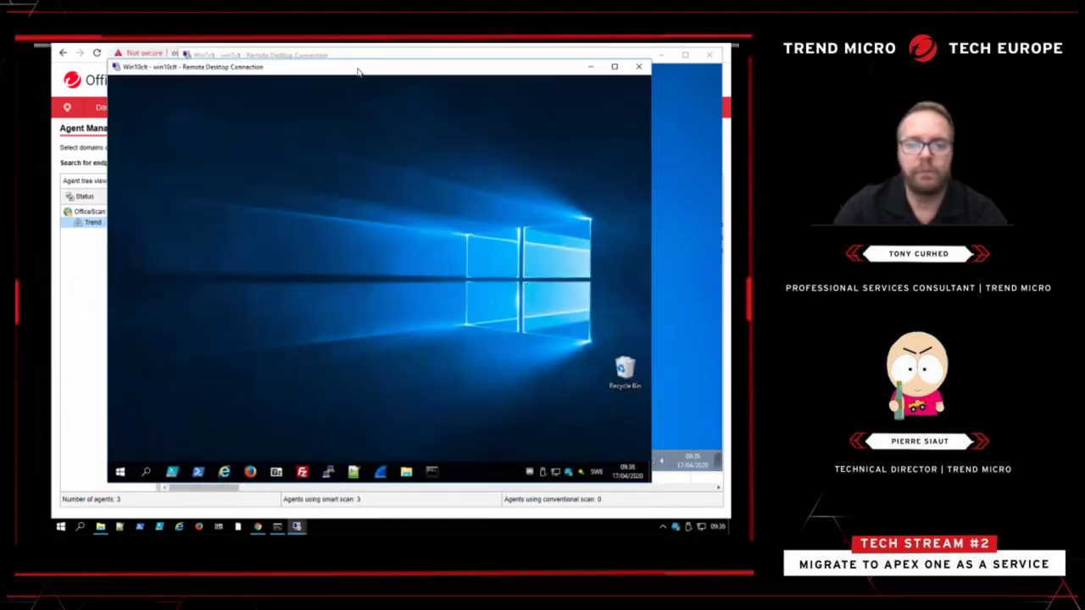
double_click(573, 471)
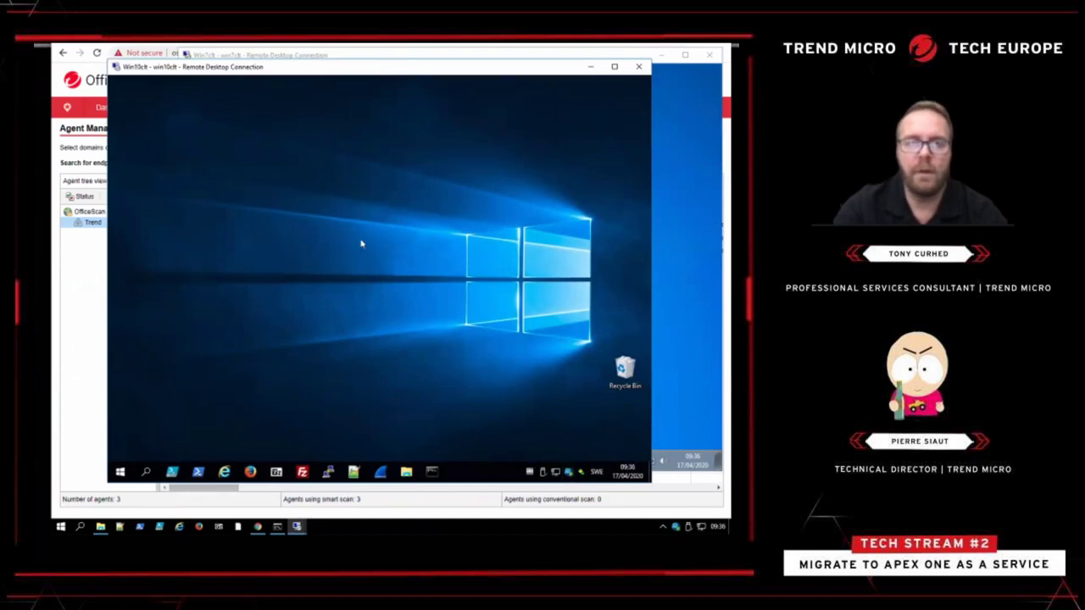
left_click_drag(400, 172, 388, 126)
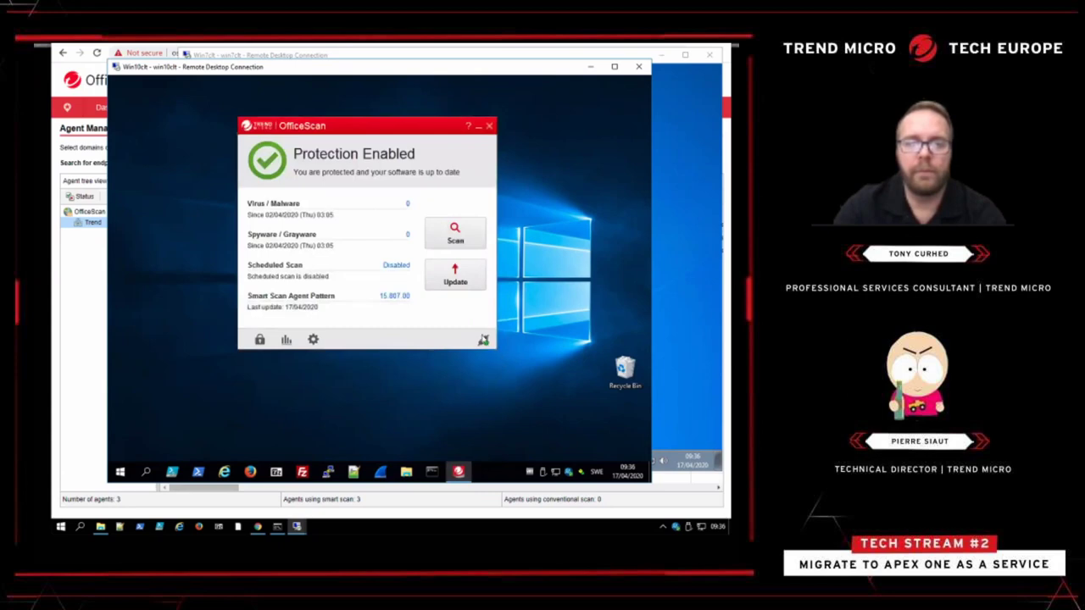
mouse_move(483, 340)
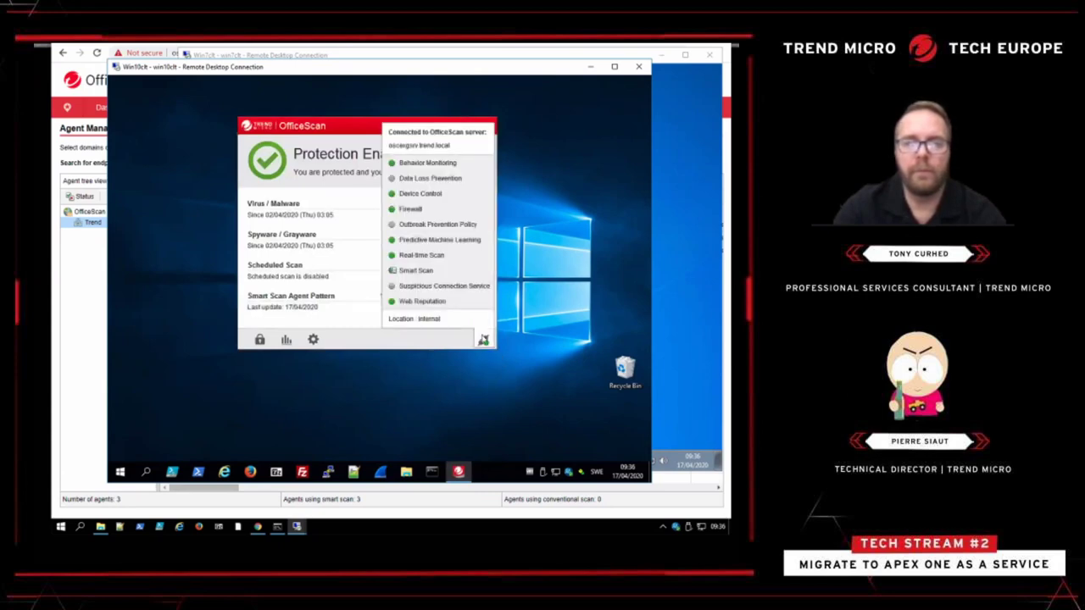
left_click(555, 298)
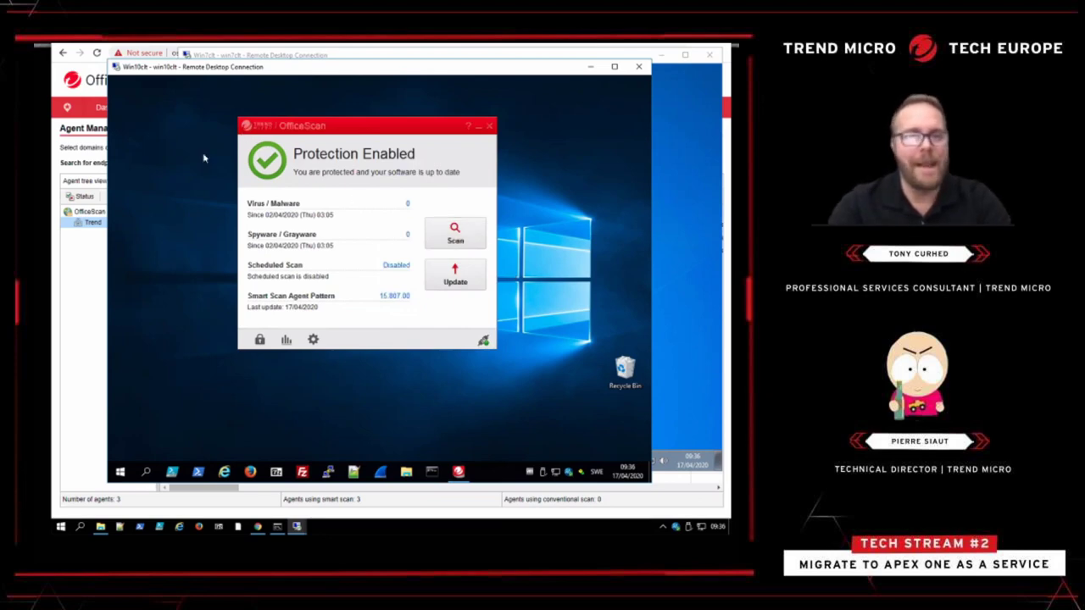
left_click(333, 43)
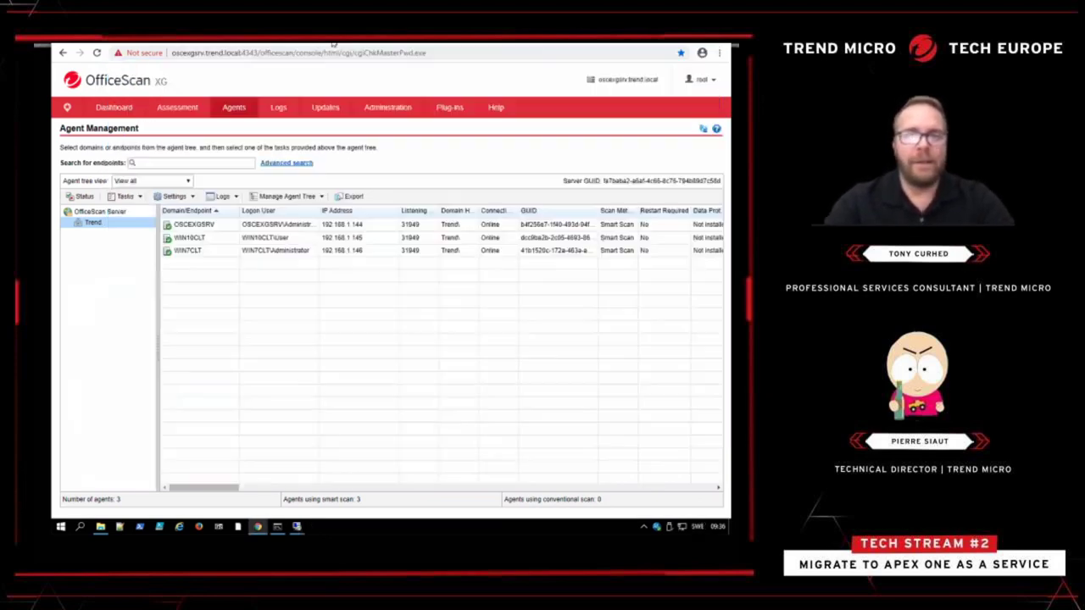
- Sign in to the Customer Licensing Portal and open the Apex One as a Service console
left_click(196, 41)
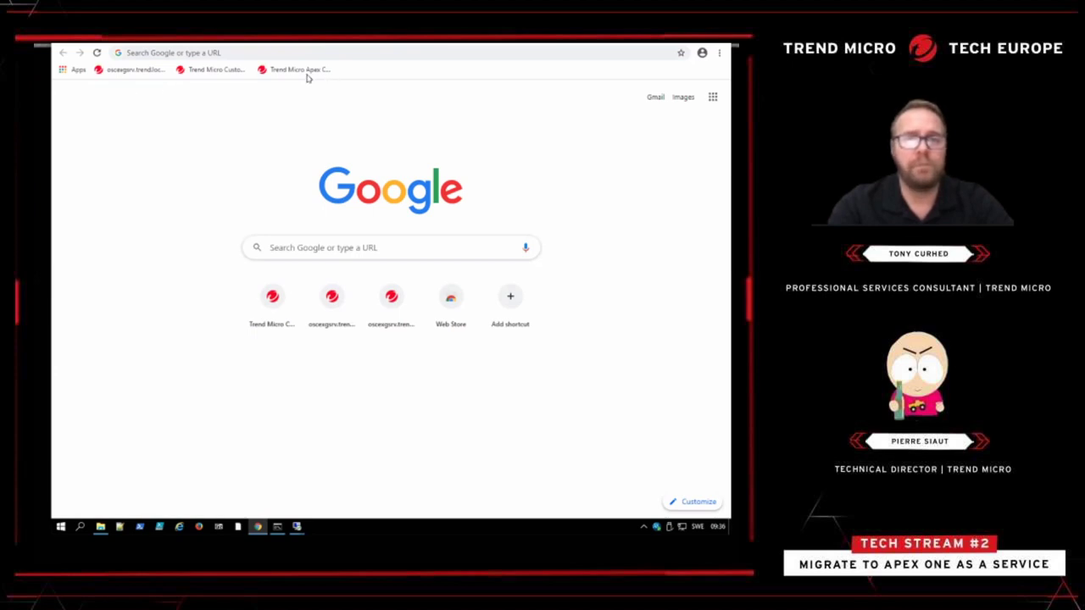
left_click(217, 72)
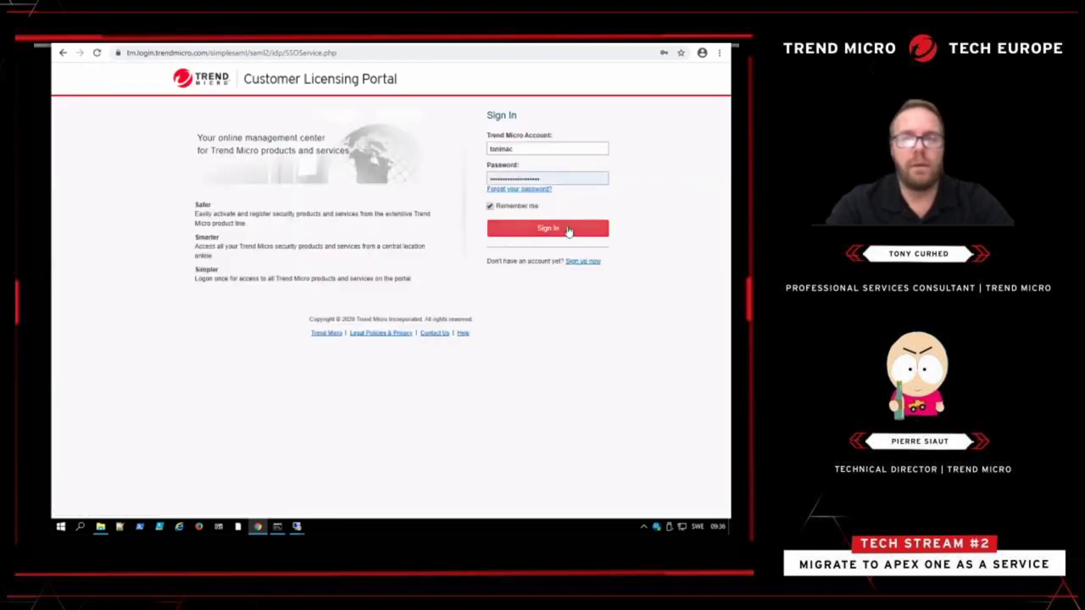
left_click(566, 230)
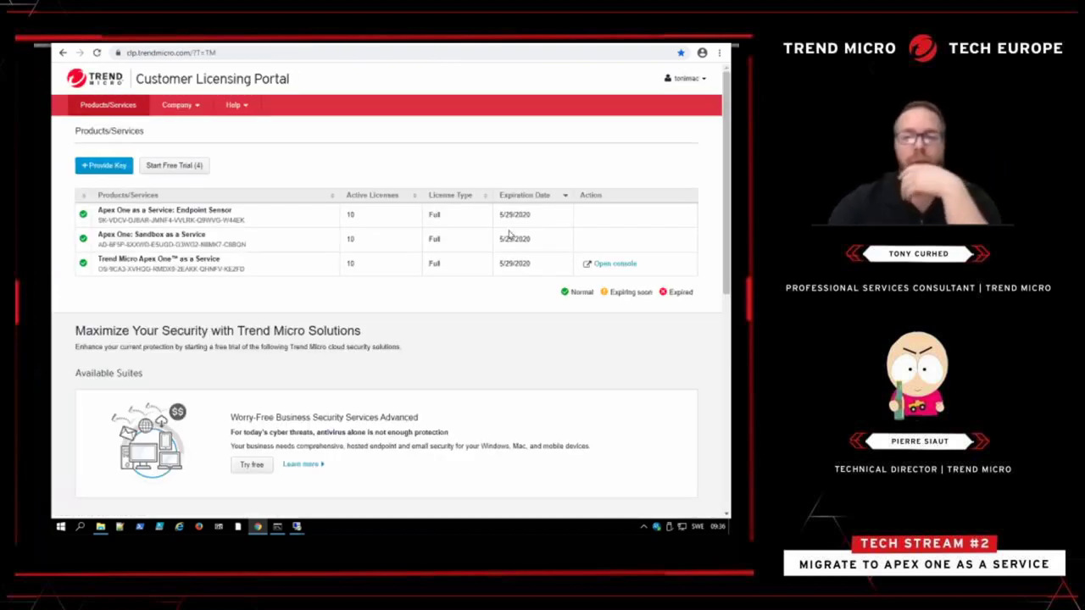
left_click(627, 266)
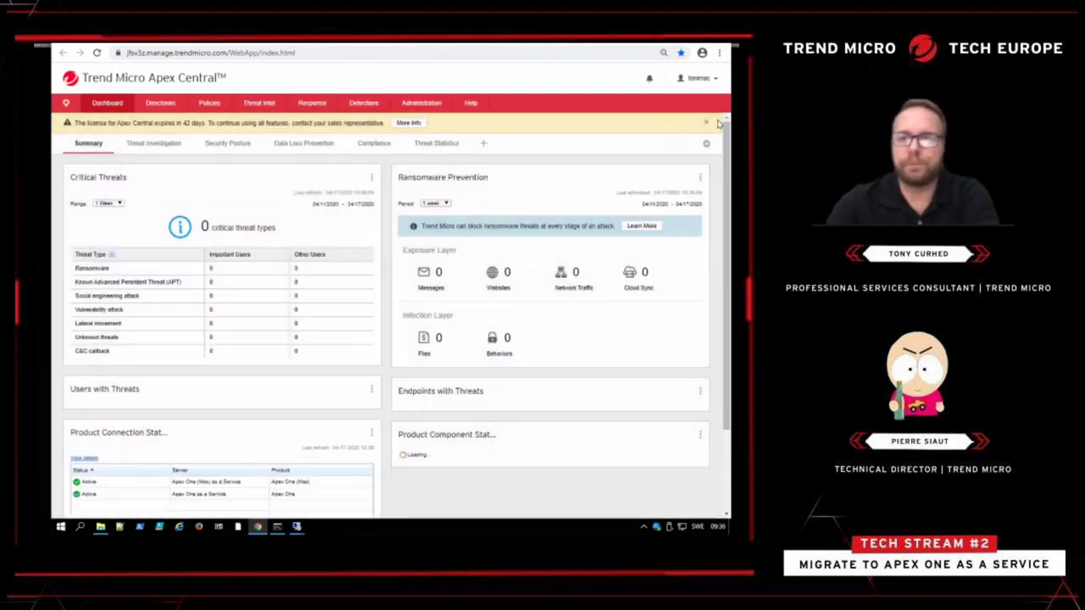
- Dismiss the license notice and go to Administration > Settings > Active Directory and Compliance Settings
left_click(707, 123)
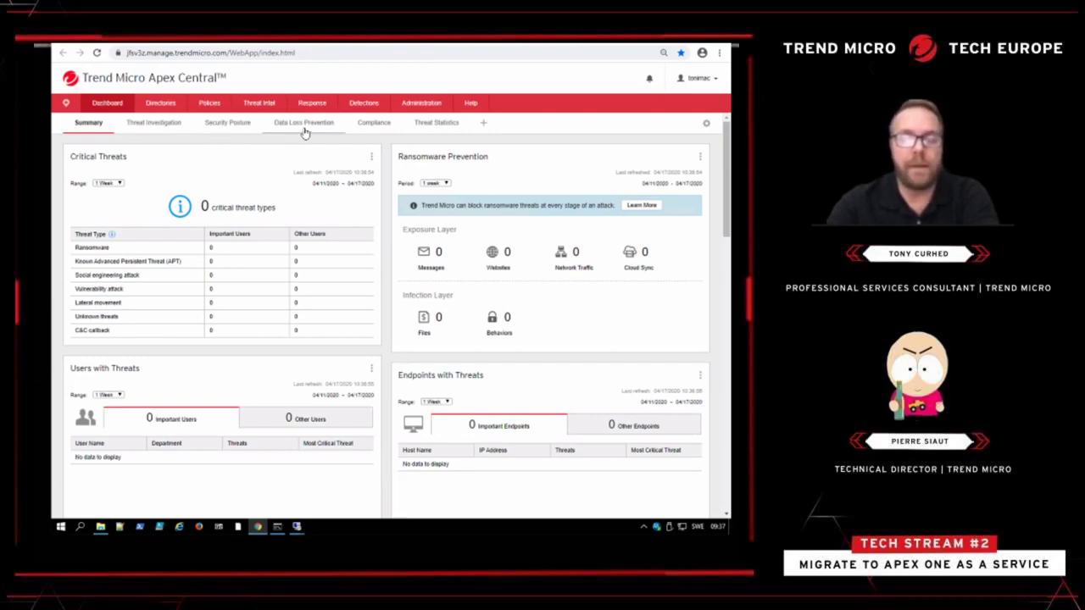
mouse_move(411, 106)
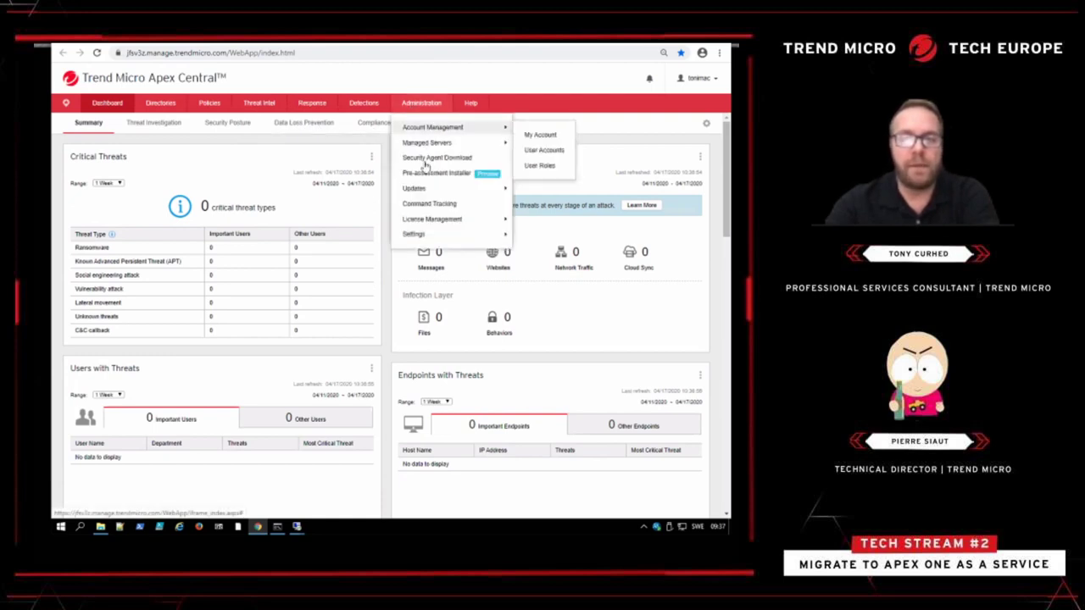
mouse_move(419, 220)
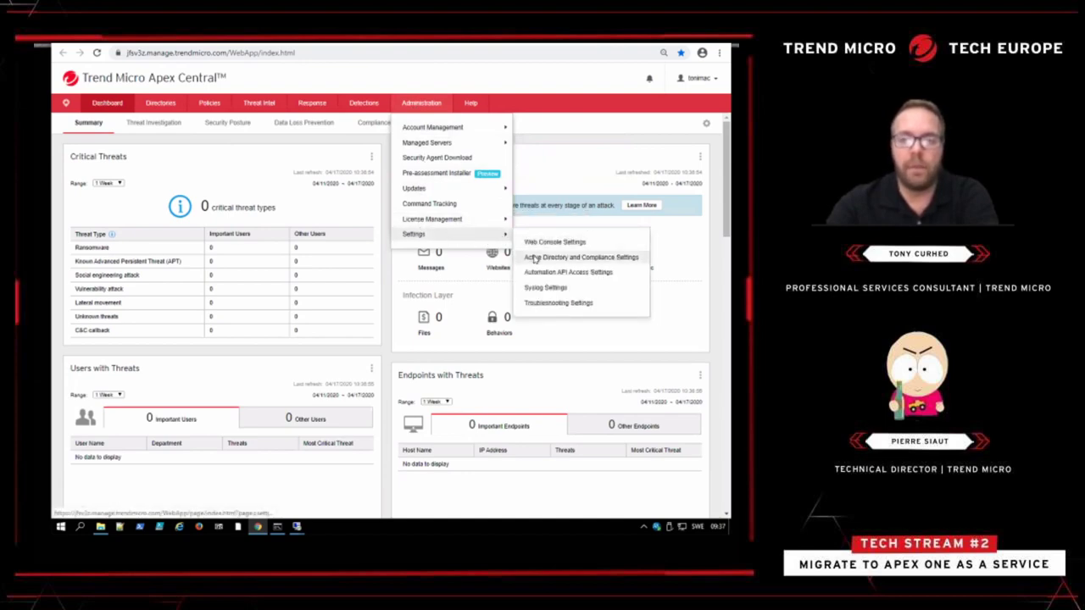
left_click(534, 258)
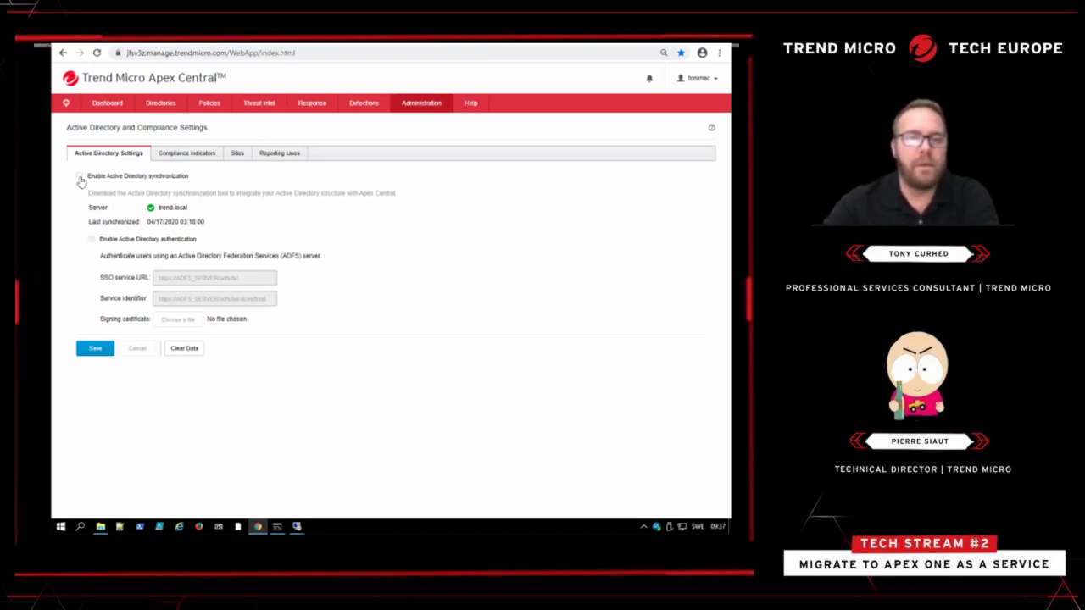
- Enable AD synchronization, download a new Apex_Central_ADSyncAgent zip, and show it in Downloads
left_click(79, 178)
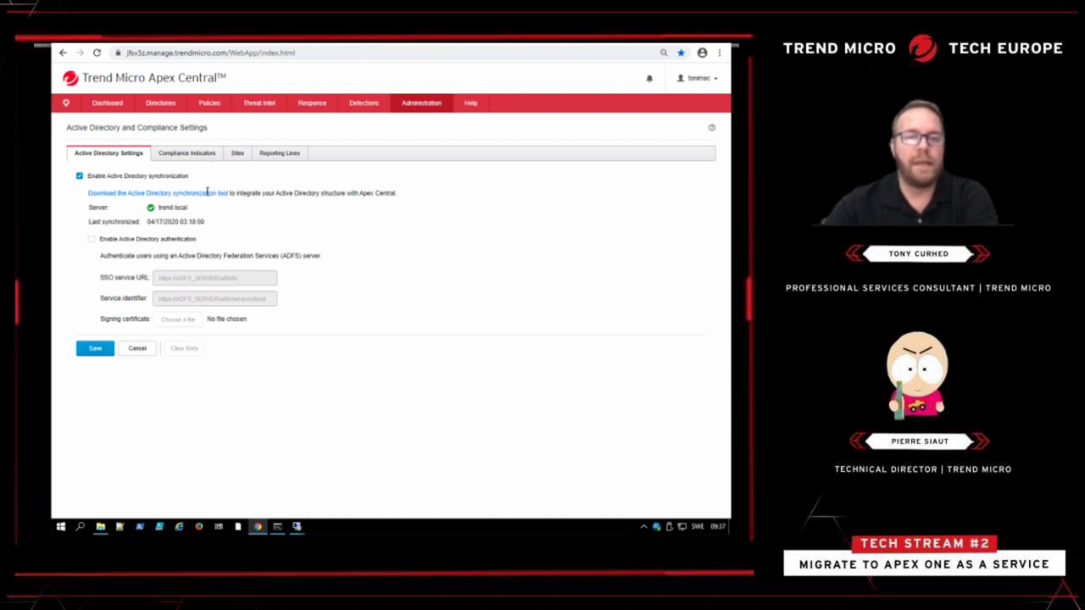
left_click(118, 194)
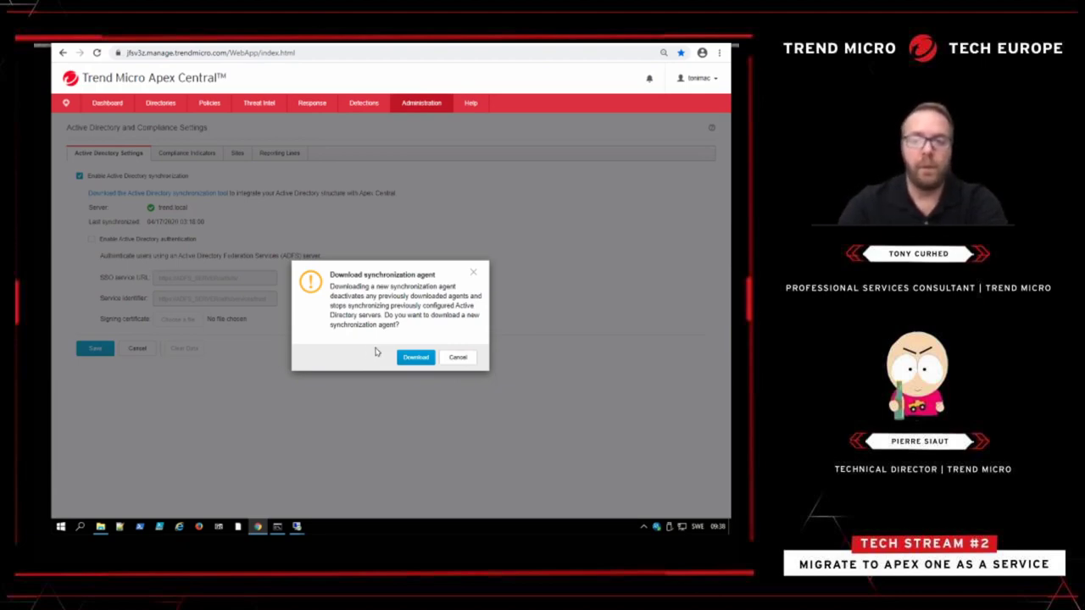
left_click(400, 358)
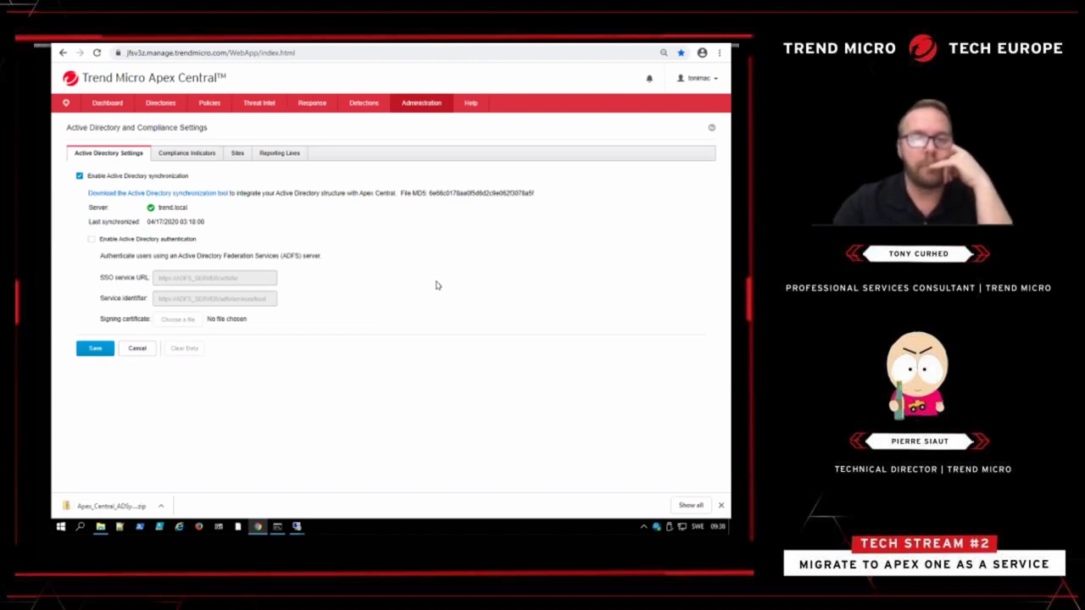
left_click(161, 506)
left_click(192, 472)
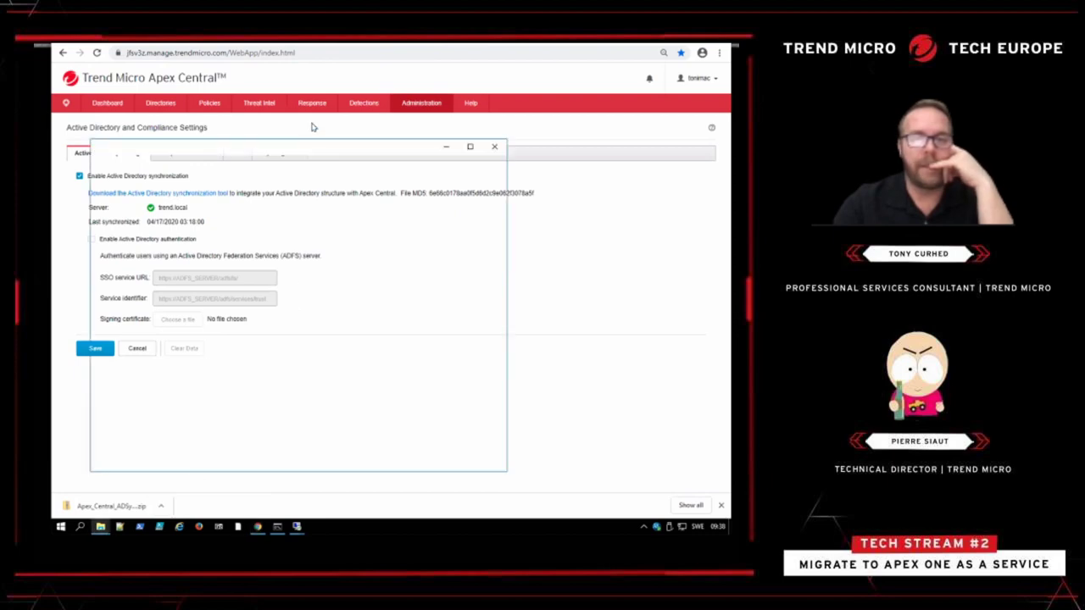
left_click_drag(324, 138, 401, 79)
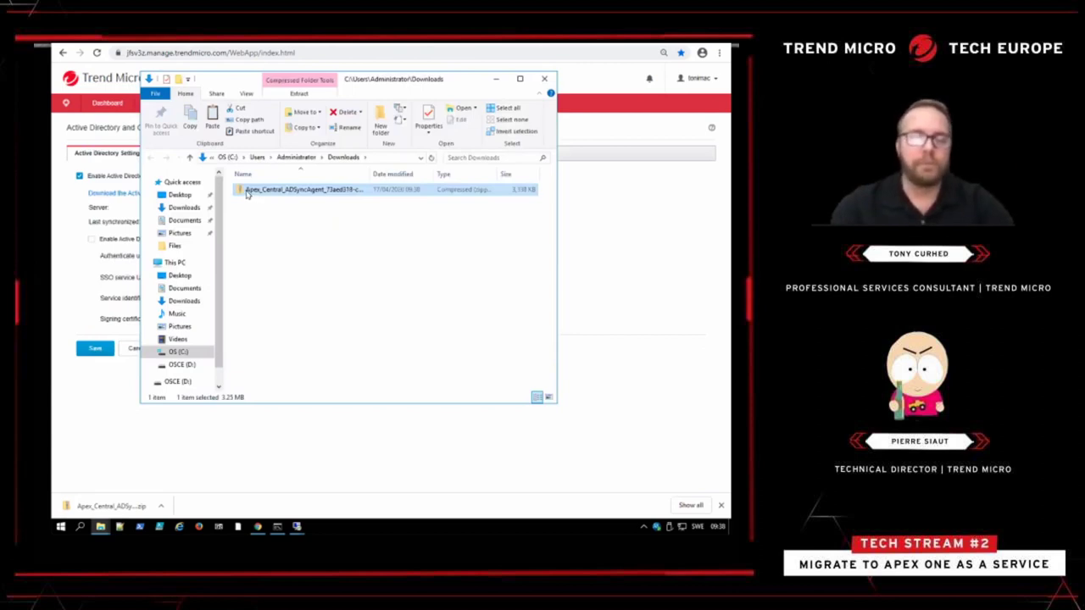
- Extract the ADSyncAgent zip with 7-Zip into C:\ and close the Downloads window
right_click(247, 194)
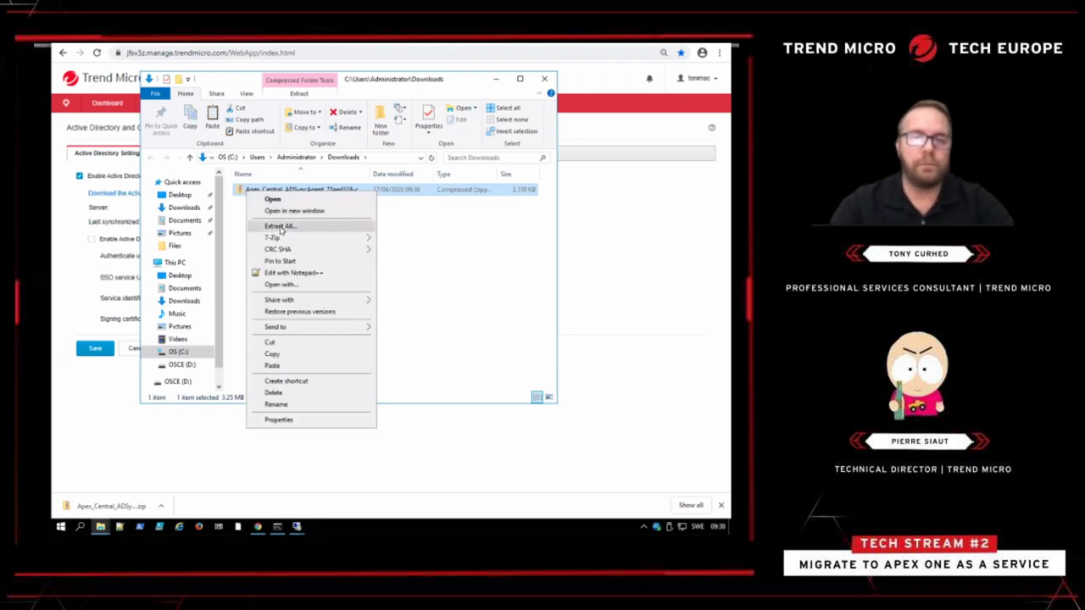
mouse_move(289, 238)
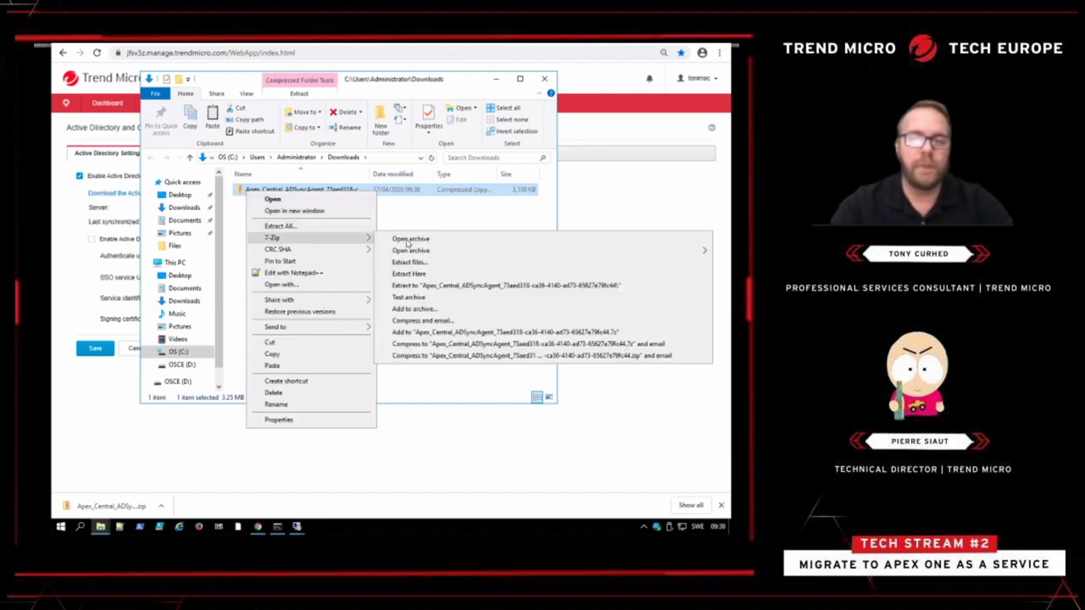
mouse_move(422, 253)
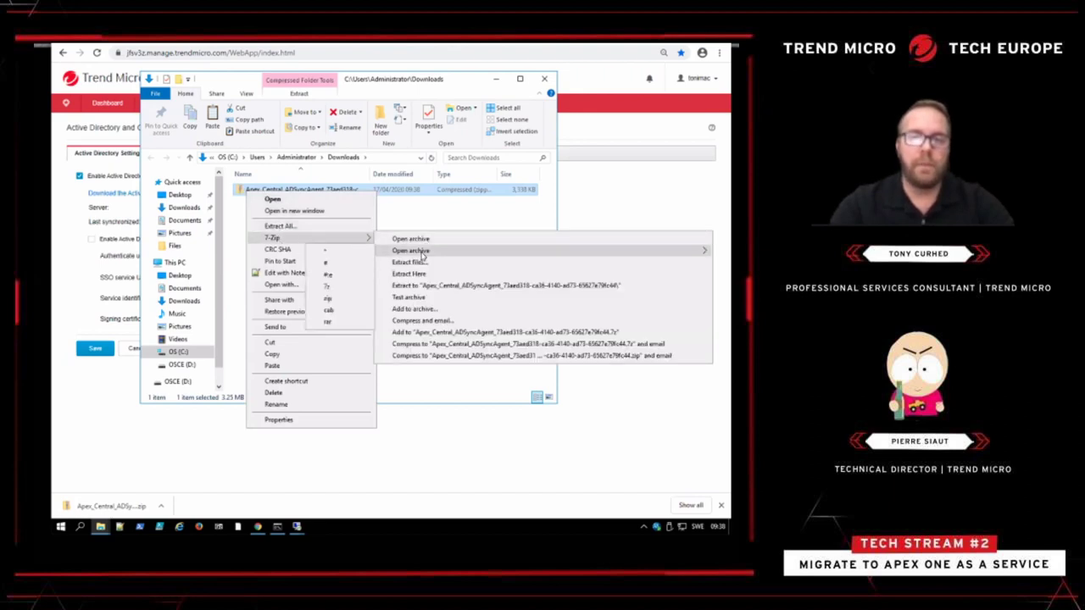
left_click(420, 262)
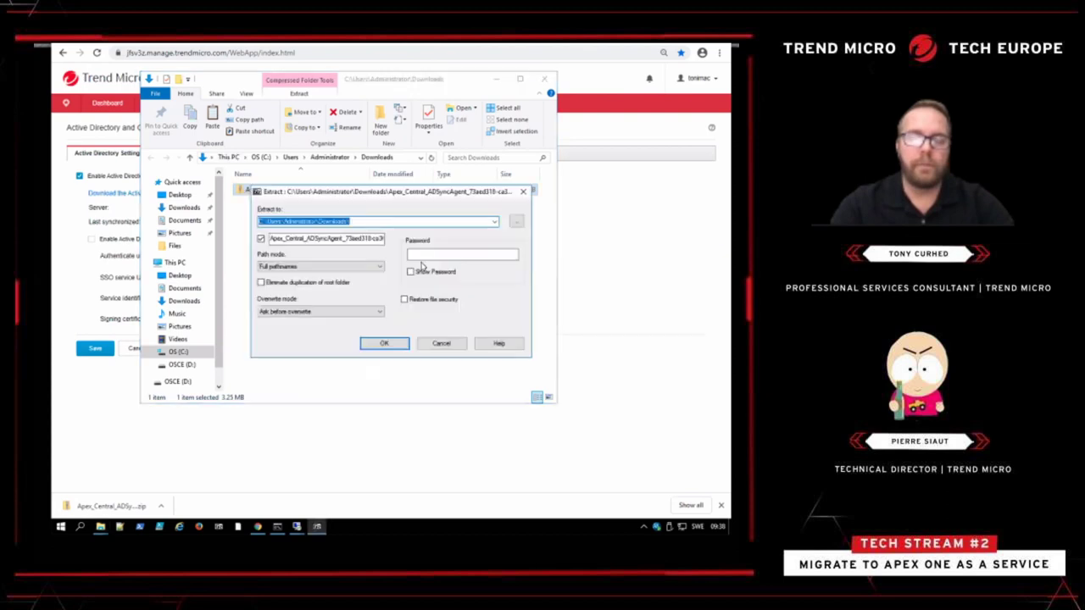
left_click(495, 222)
left_click(495, 222)
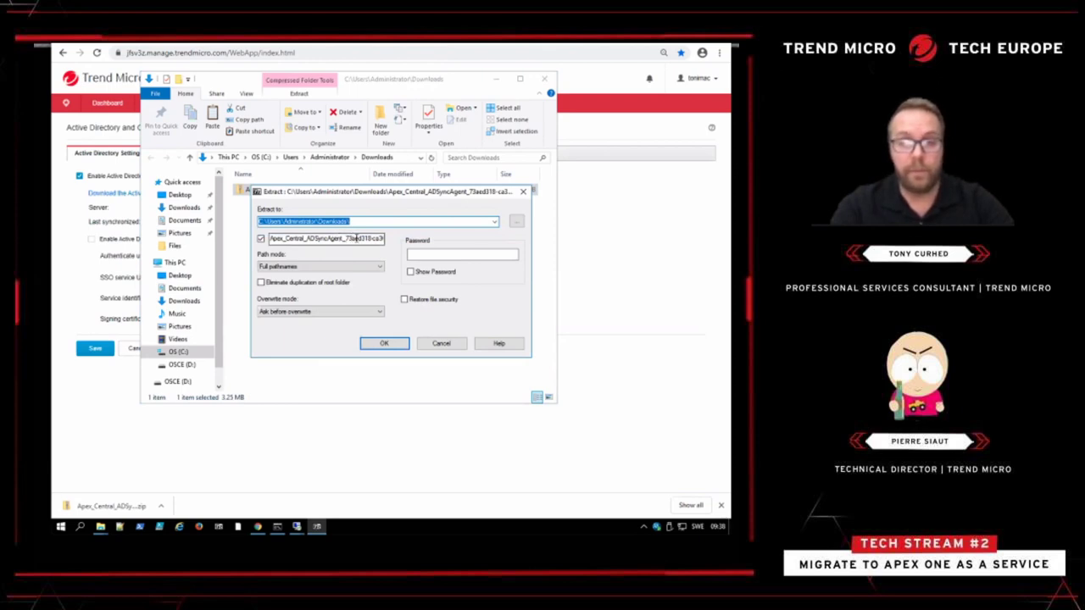
left_click(516, 222)
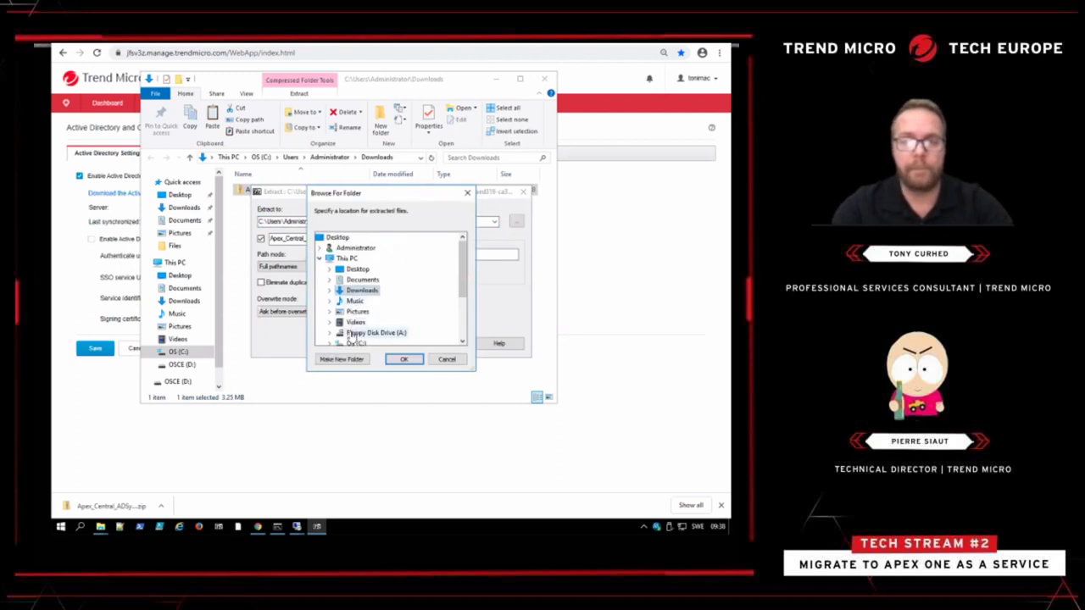
double_click(352, 342)
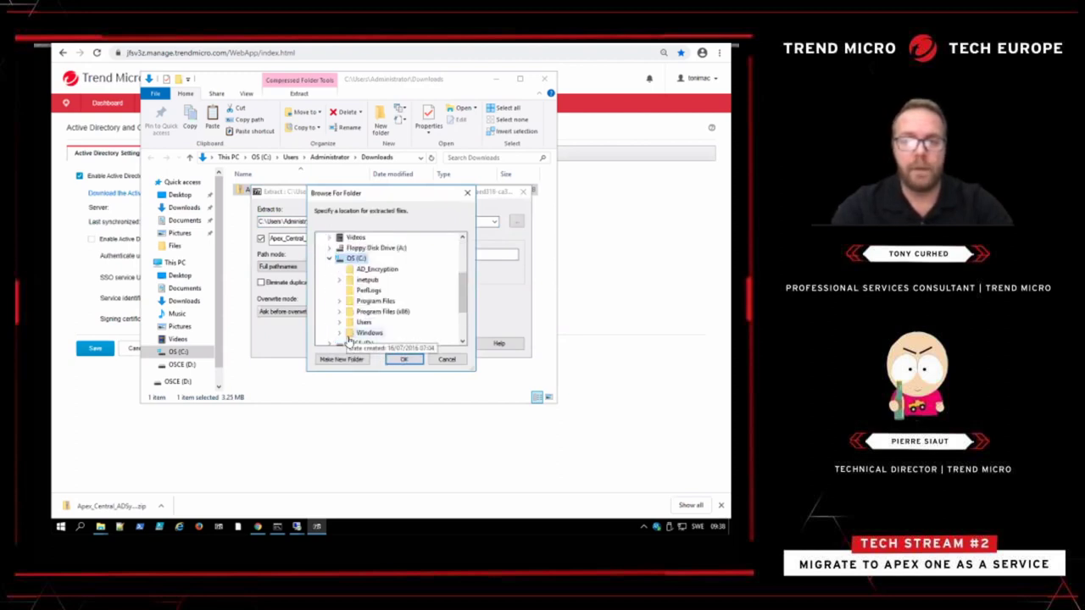
left_click(404, 359)
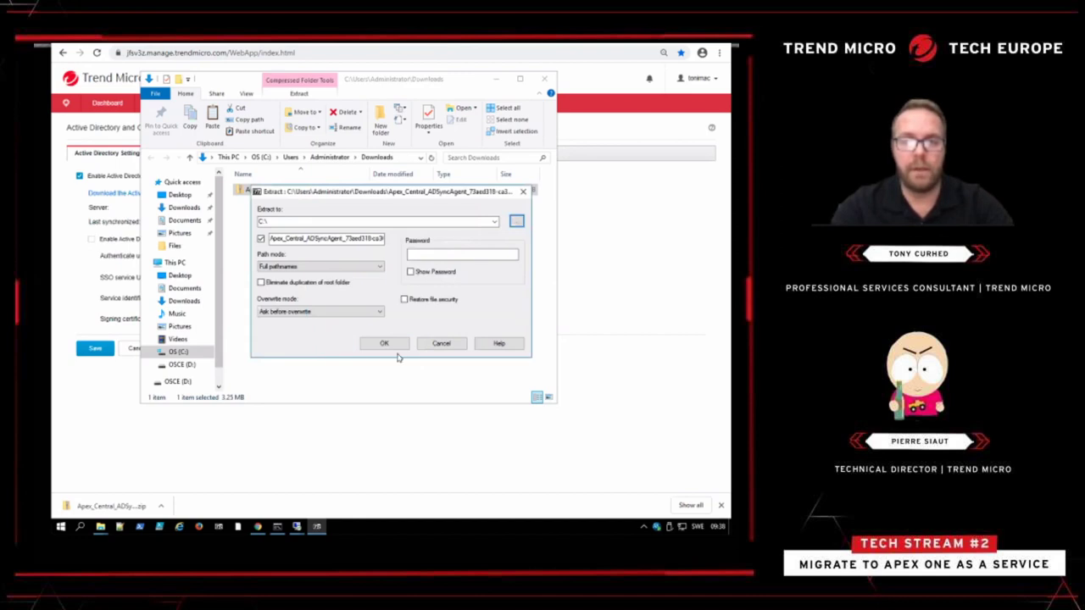
left_click(395, 347)
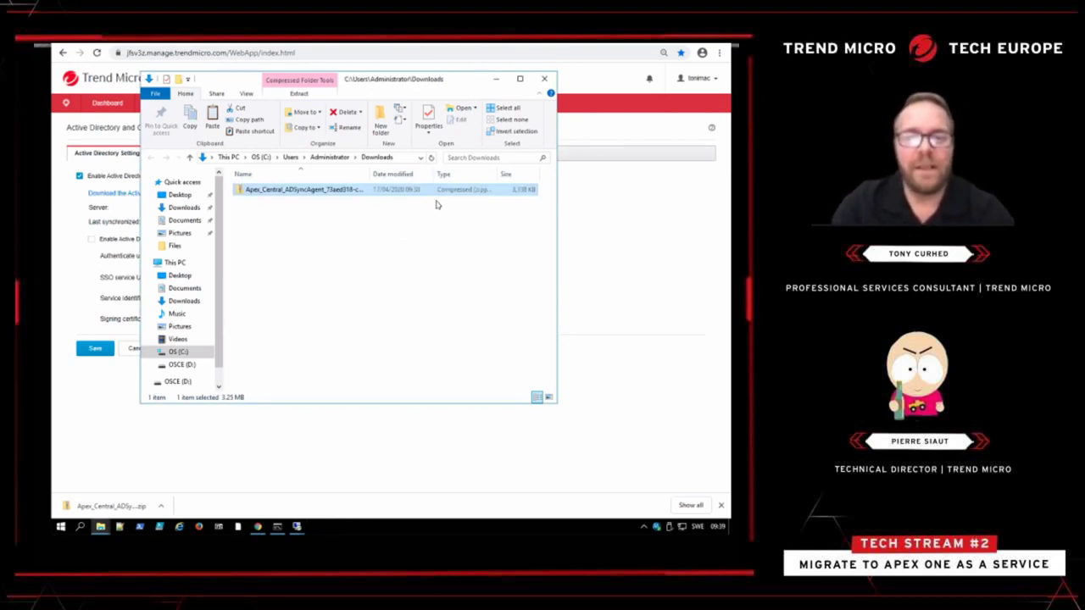
left_click(545, 80)
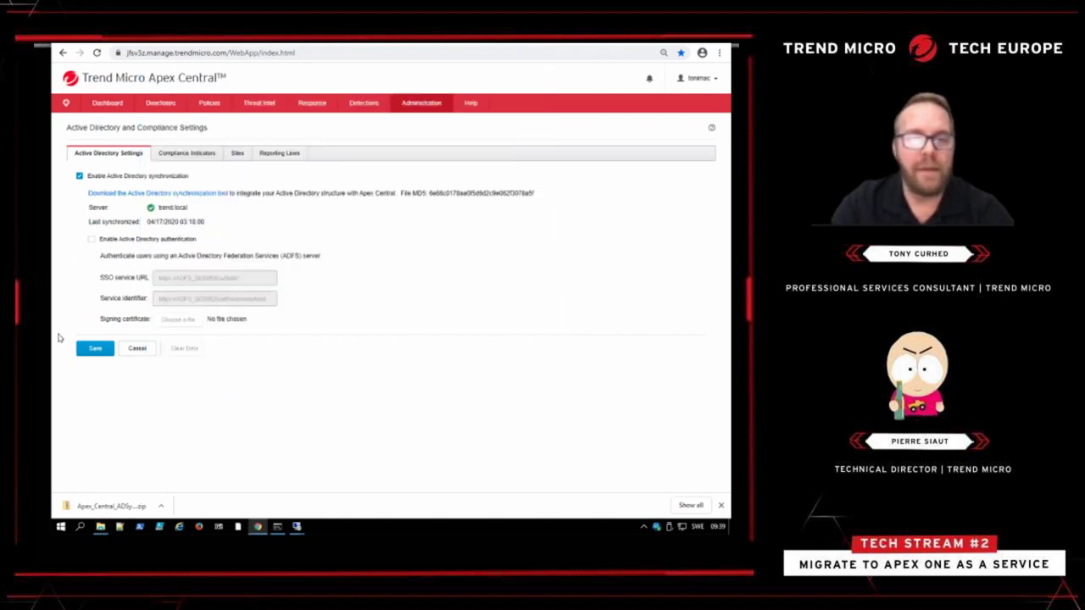
- Save the Active Directory settings, hide the download bar, and bring up the administrator Command Prompt
left_click(89, 351)
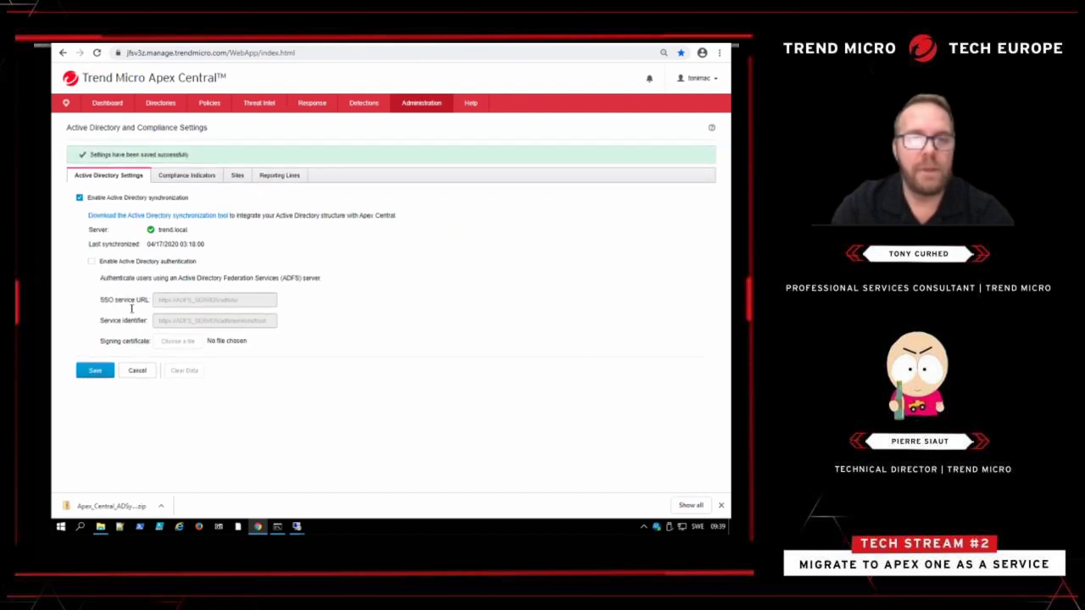
left_click(720, 505)
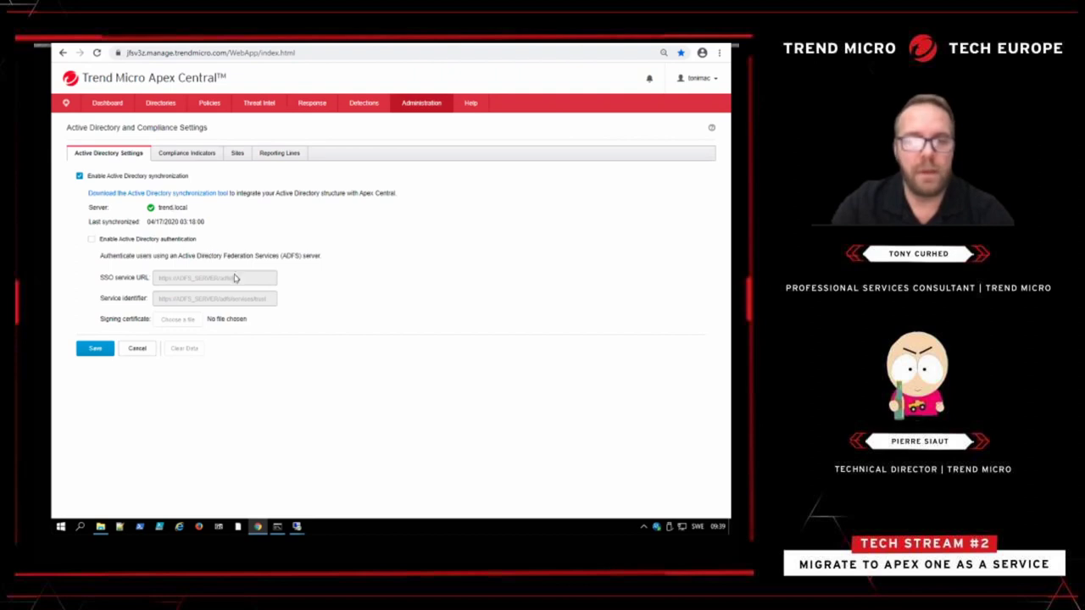
left_click(277, 526)
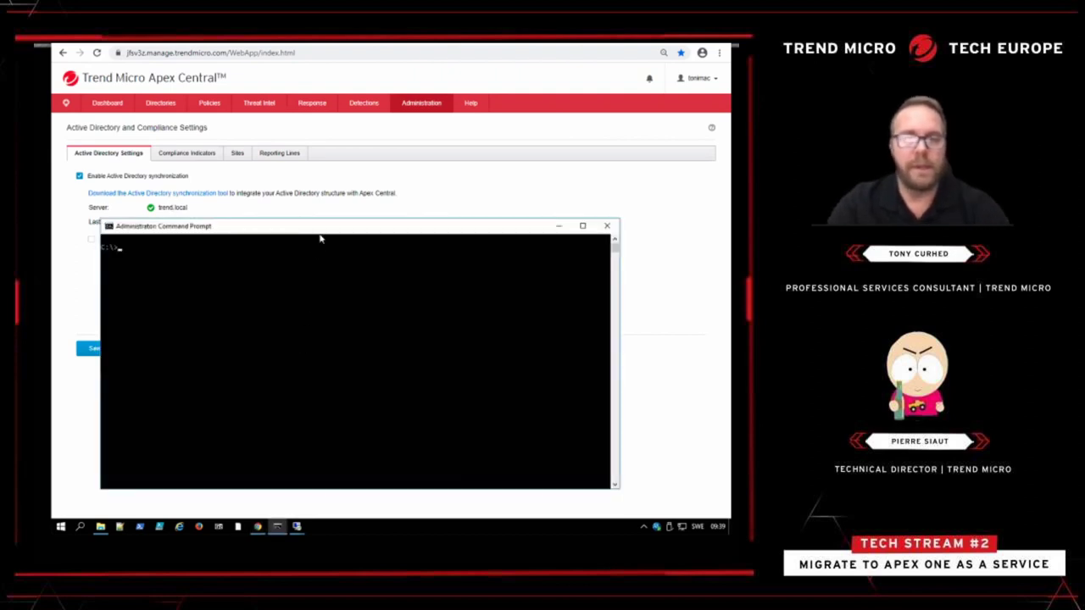
- List the contents of drive C with dir
left_click_drag(330, 226, 350, 98)
left_click(390, 232)
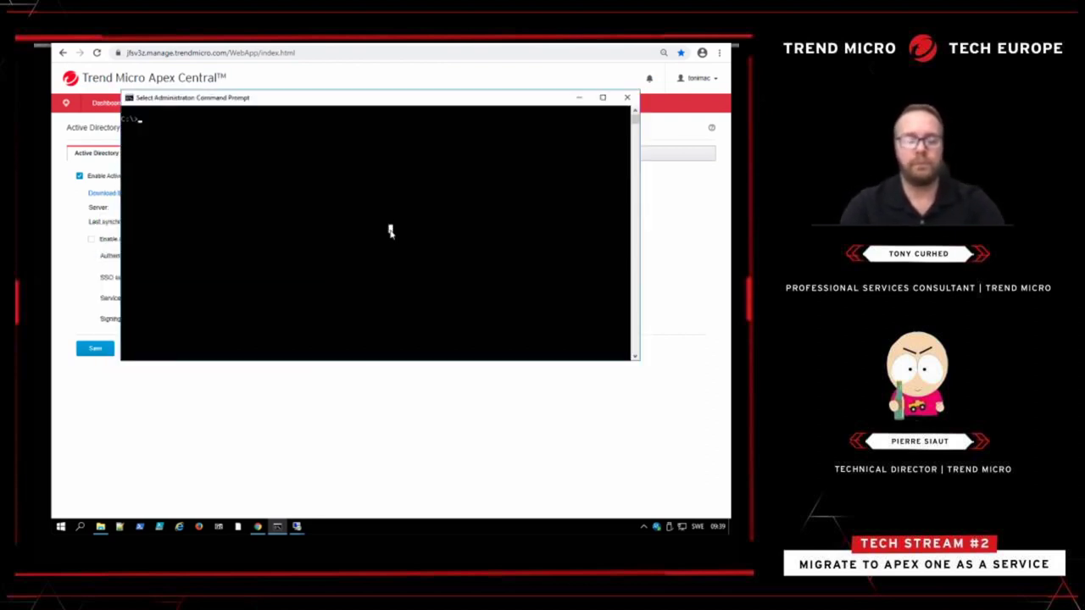
key("Escape")
type("dir")
key("Return")
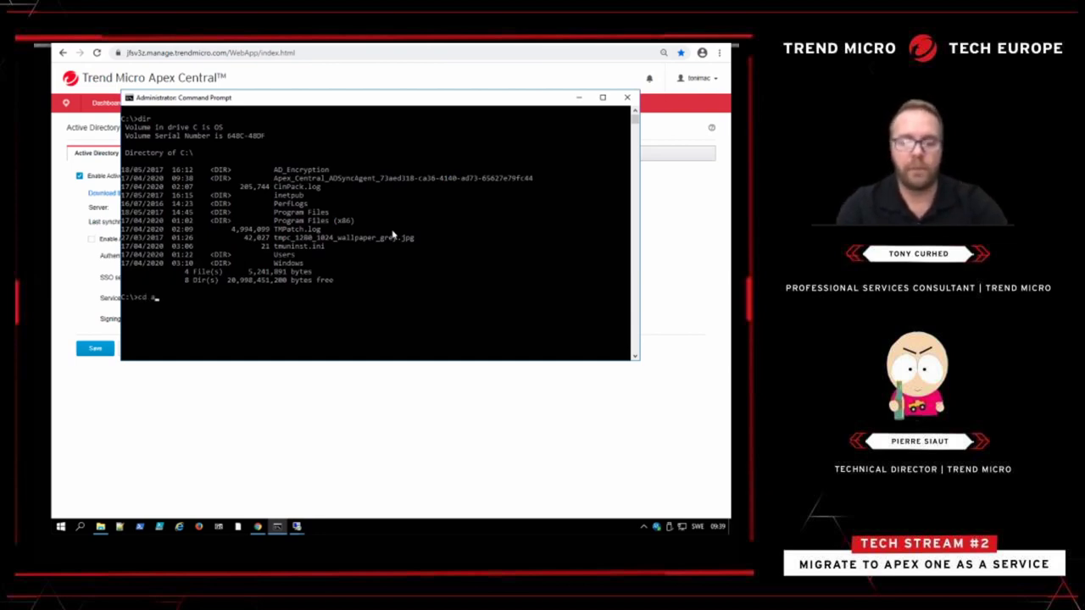
- Change into the Apex_Central_ADSyncAgent folder, maximize the console and clear it
type("cd ape")
key("Tab")
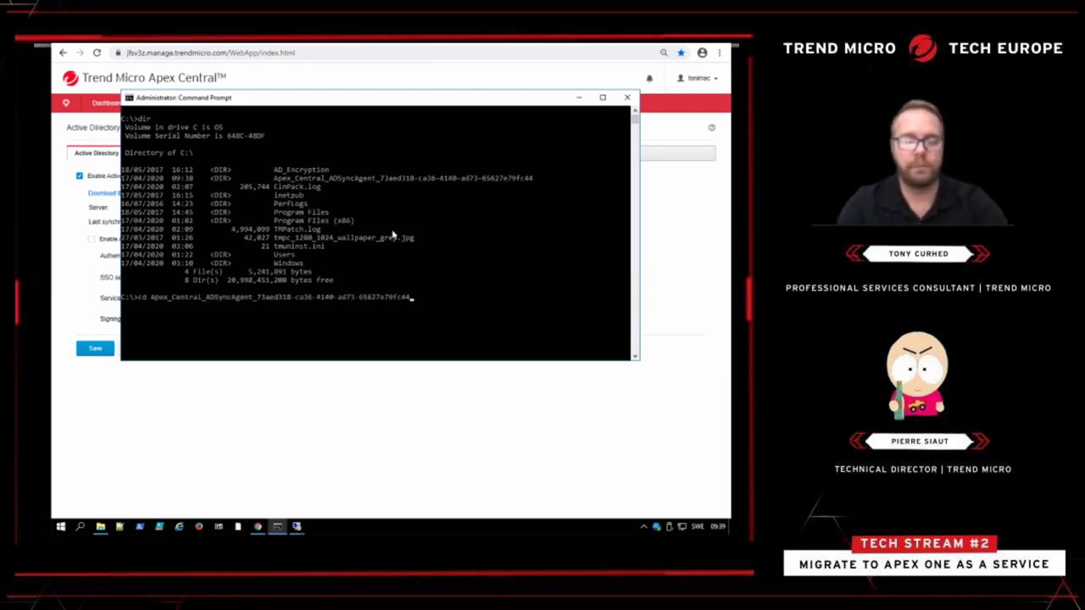
key("Return")
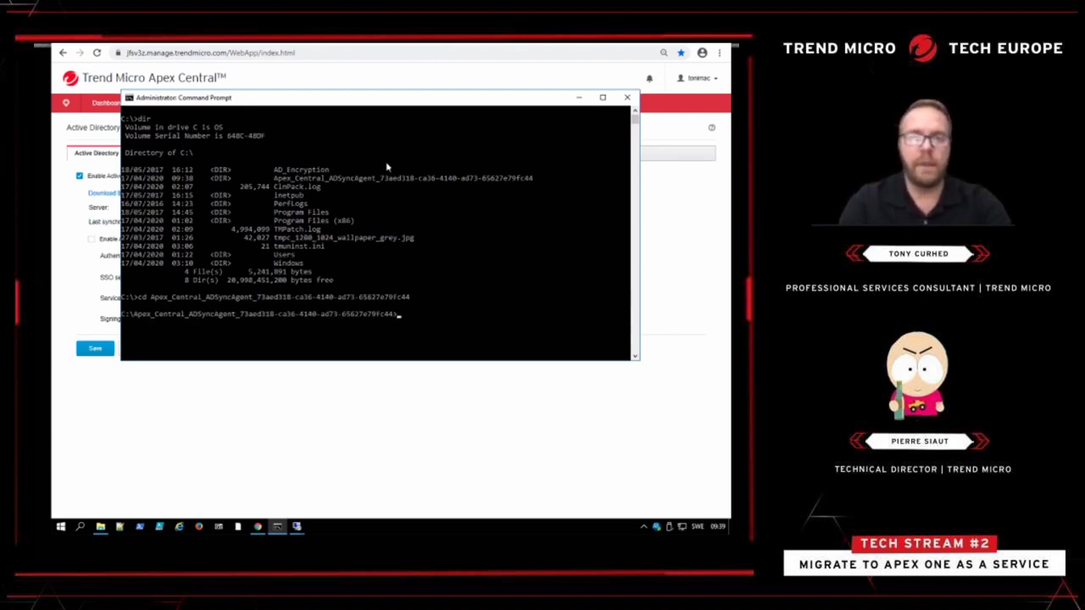
double_click(380, 99)
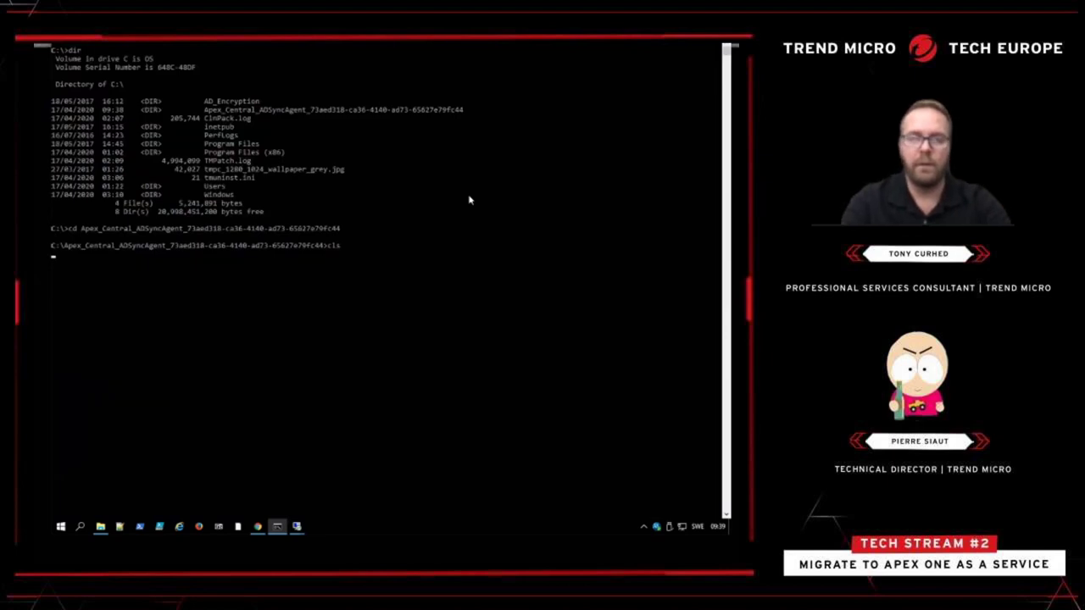
key("Return")
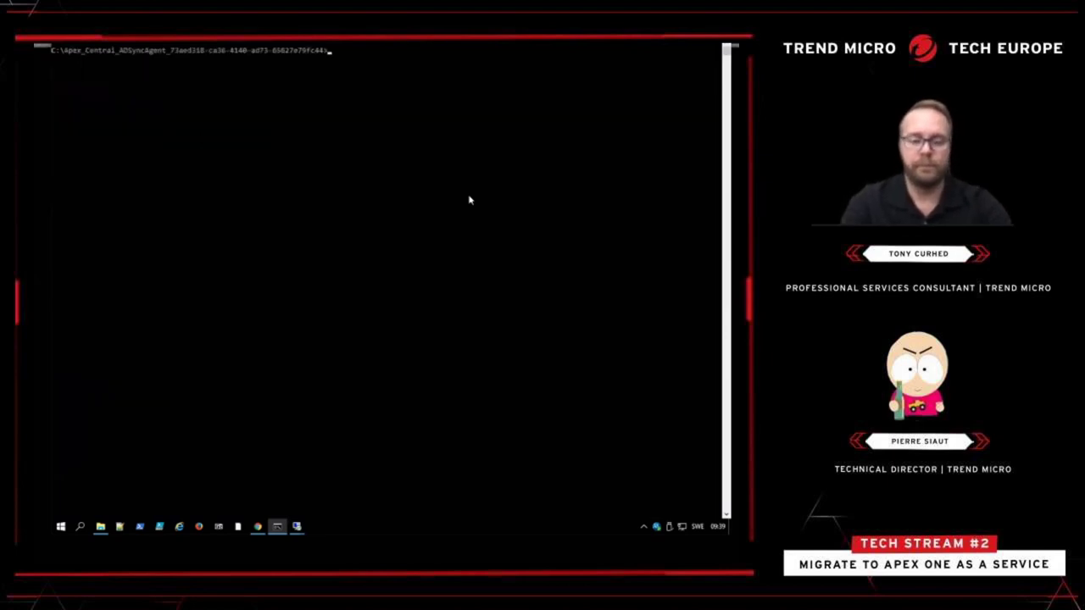
- List the agent folder's 28 files and run ADSyncAgentTool.exe in interactive configuration mode
type("dir")
key("Return")
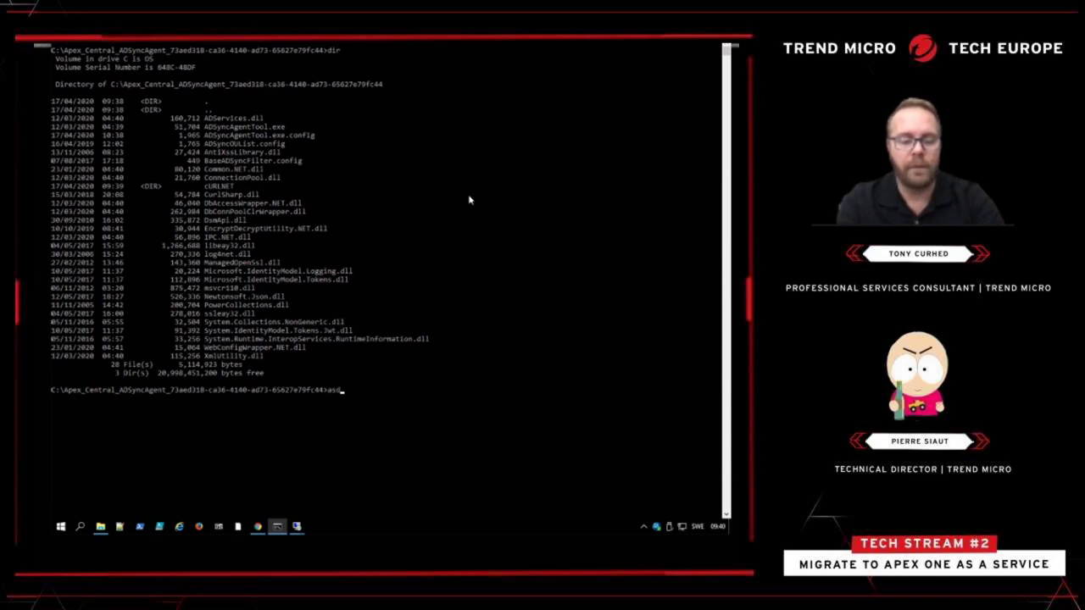
key("Tab")
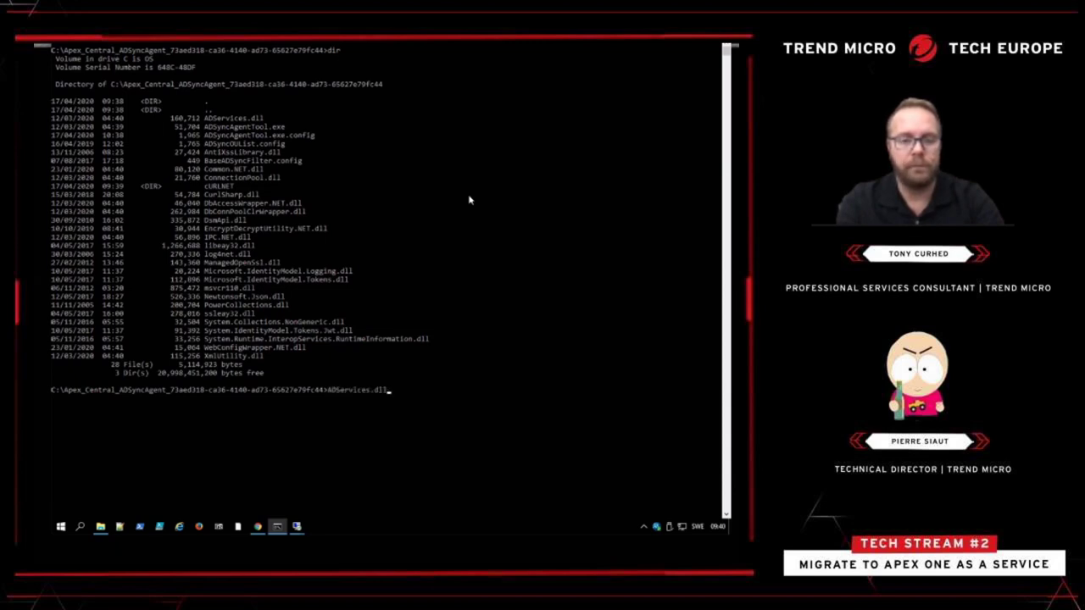
key("Tab")
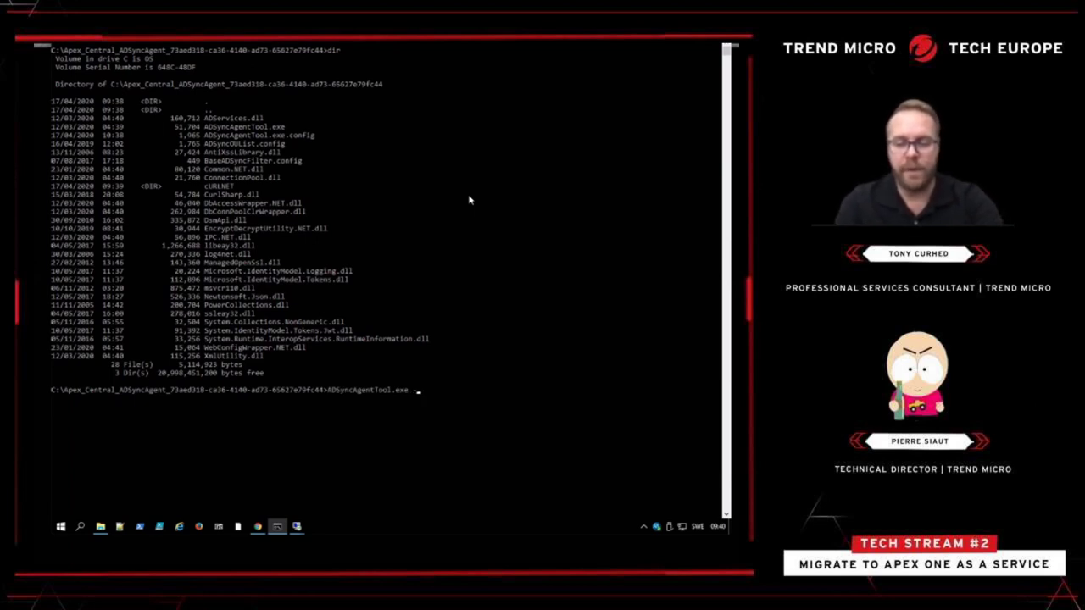
type("-")
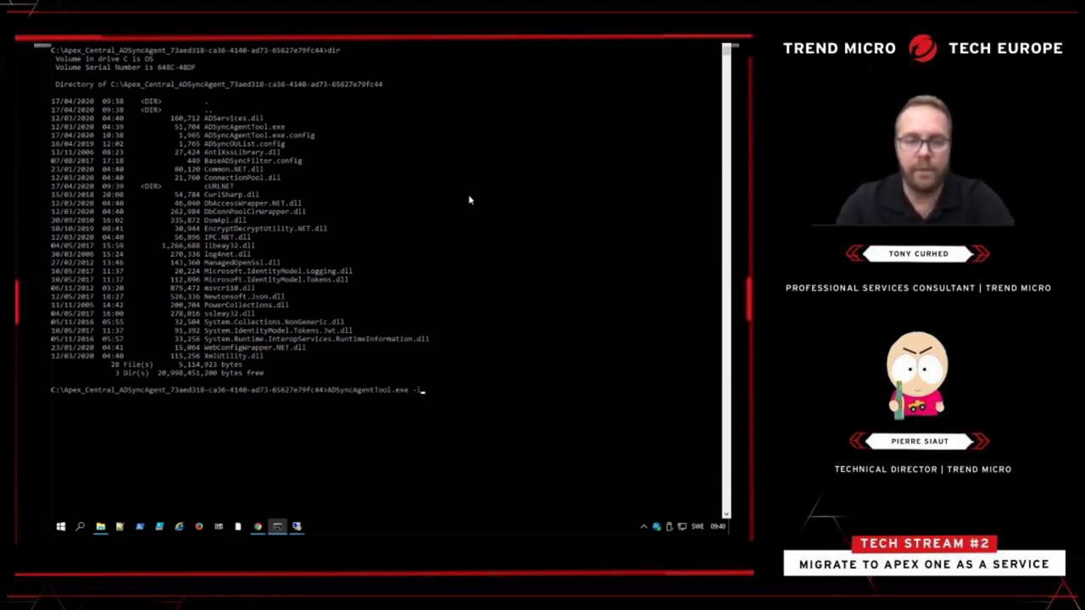
type("l")
key("Return")
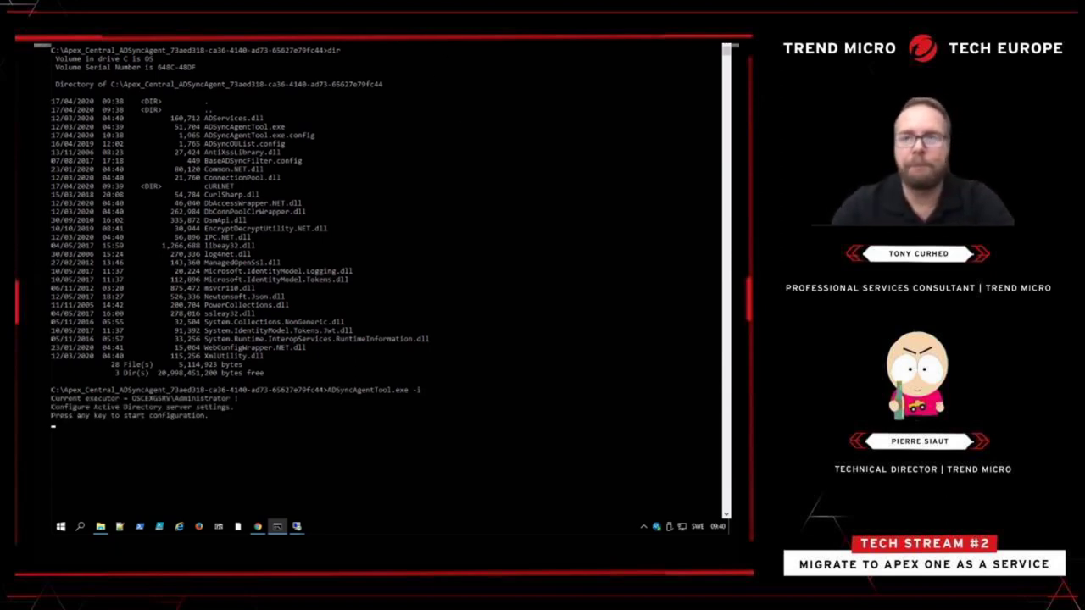
- Restore the console over the Apex Central page and begin the AD server configuration
double_click(424, 44)
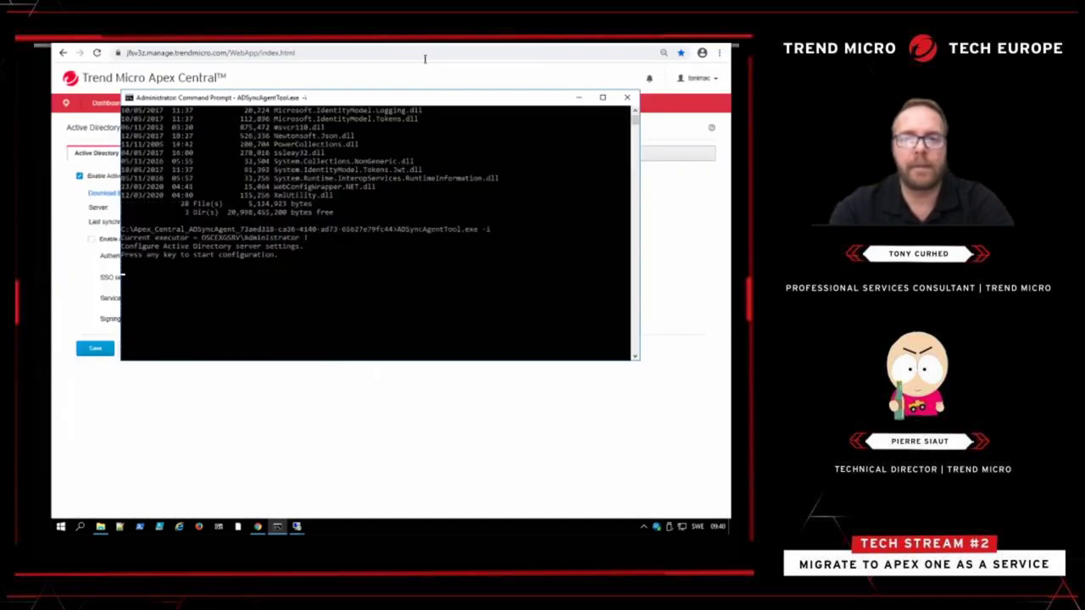
left_click_drag(421, 93, 404, 60)
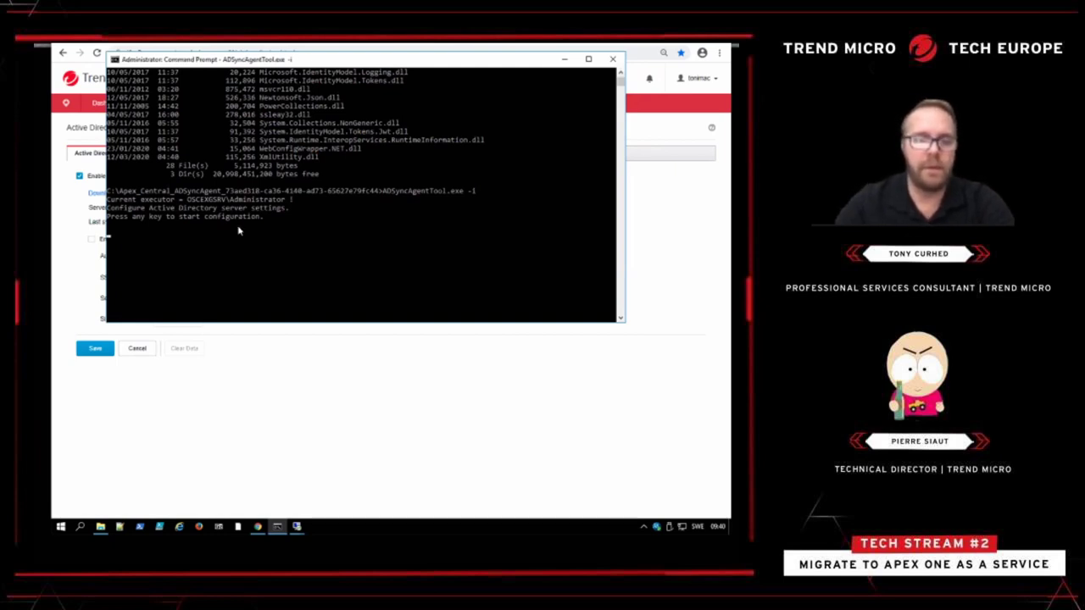
key("Return")
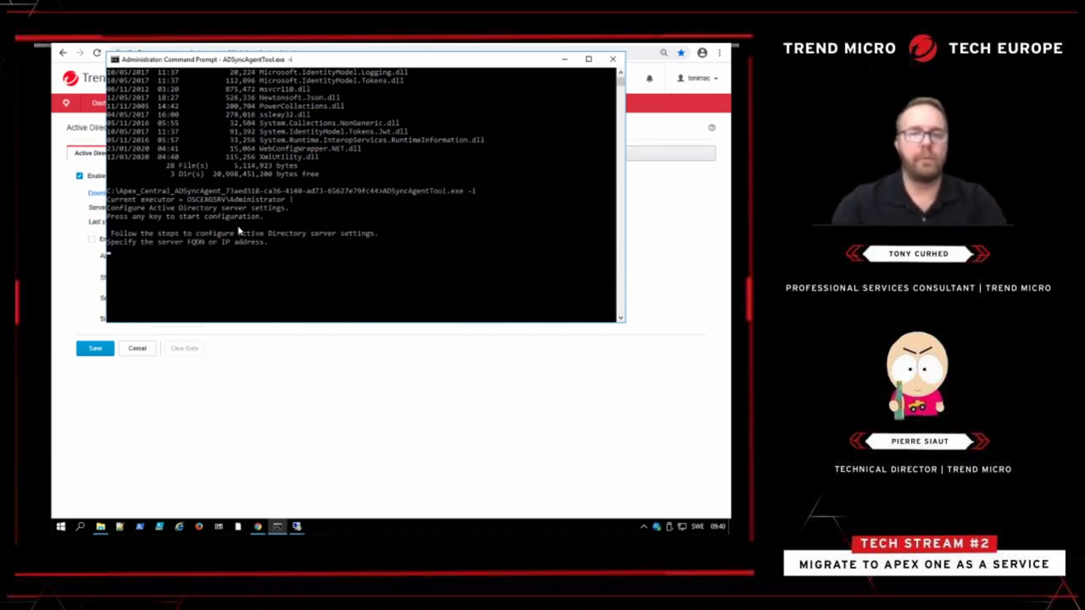
- Inspect the executor line's server name, reposition the console, and exit QuickEdit selection mode
left_click_drag(188, 200, 200, 203)
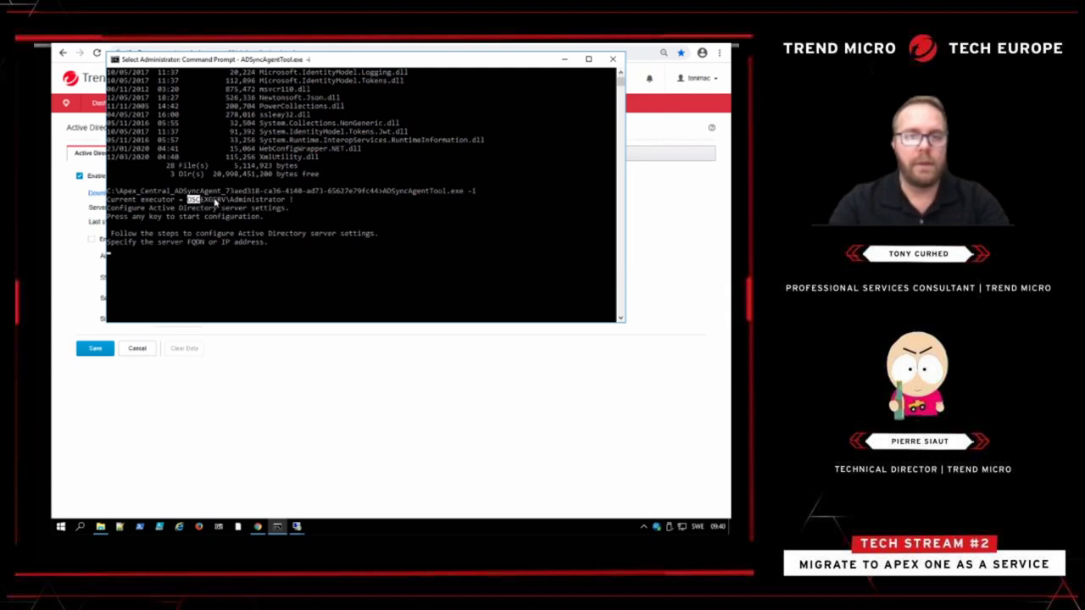
left_click(212, 200)
left_click_drag(212, 201, 230, 202)
left_click(226, 200)
key("Escape")
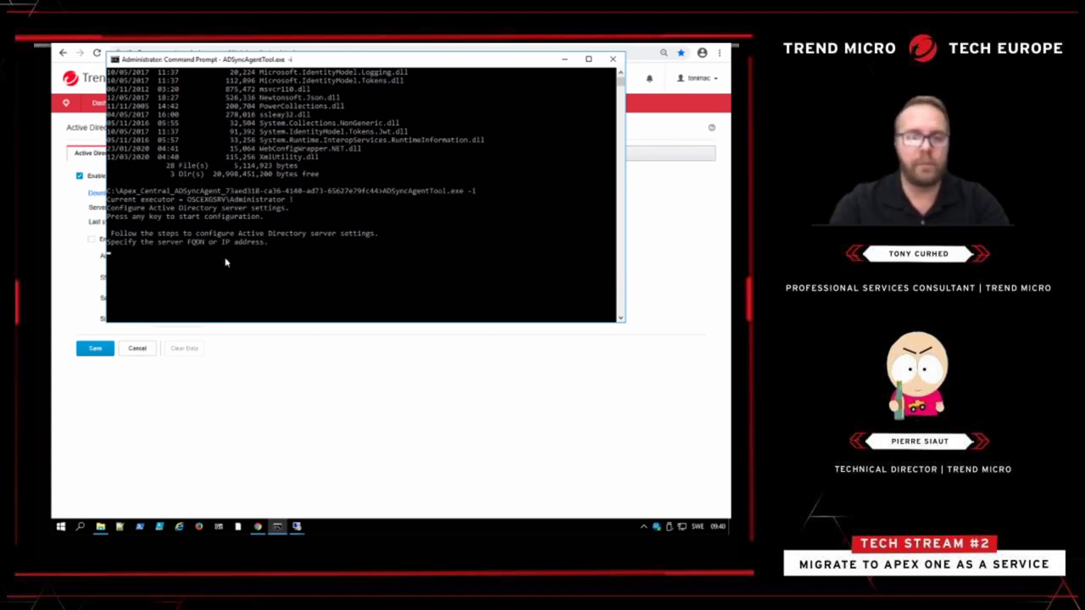
left_click(226, 260)
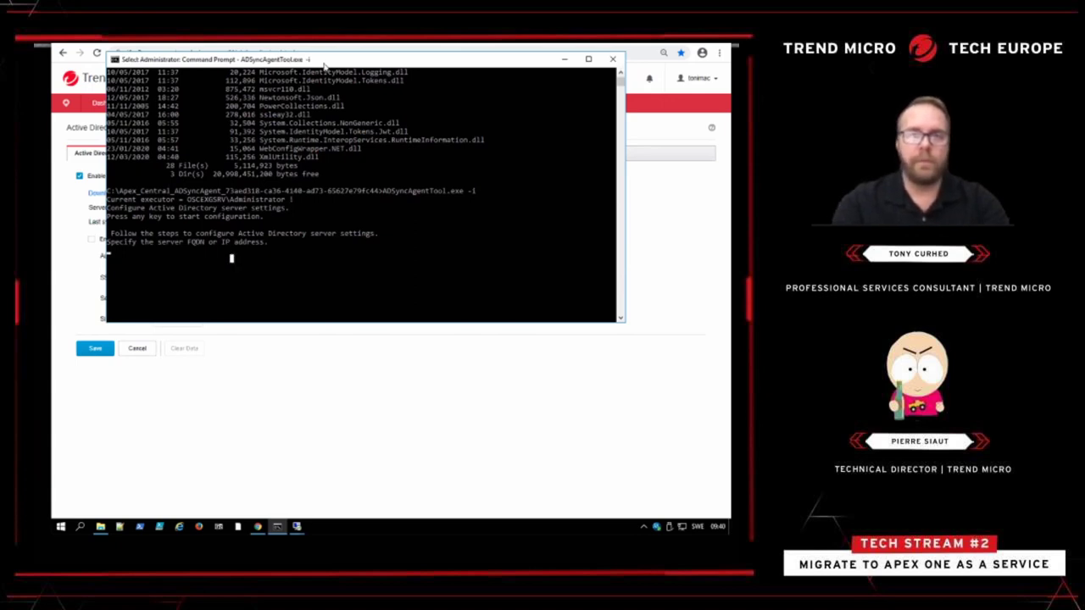
left_click_drag(353, 66, 419, 83)
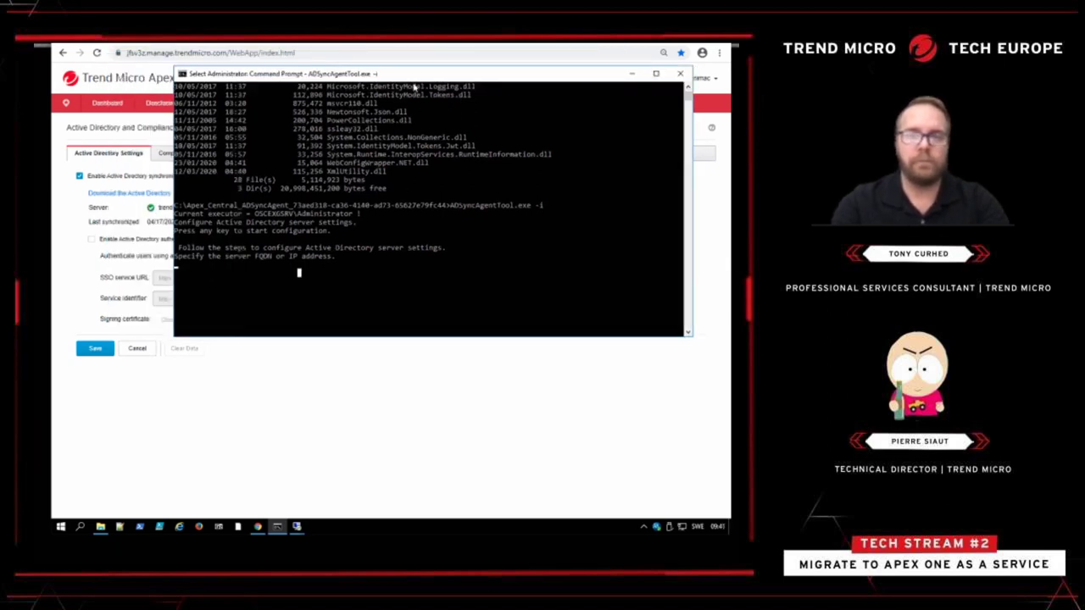
left_click_drag(414, 71, 361, 84)
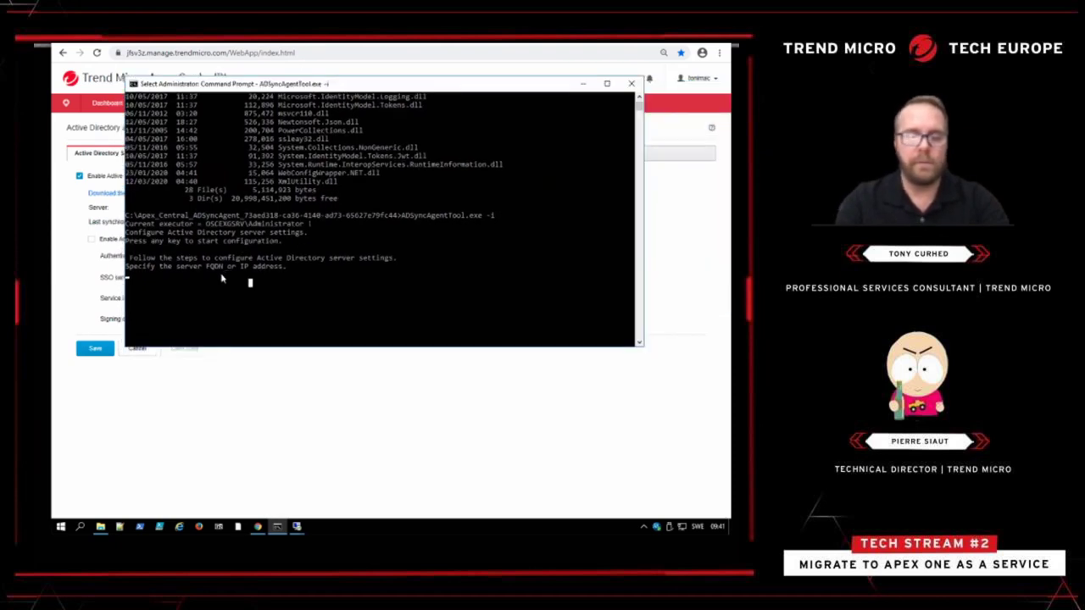
key("Escape")
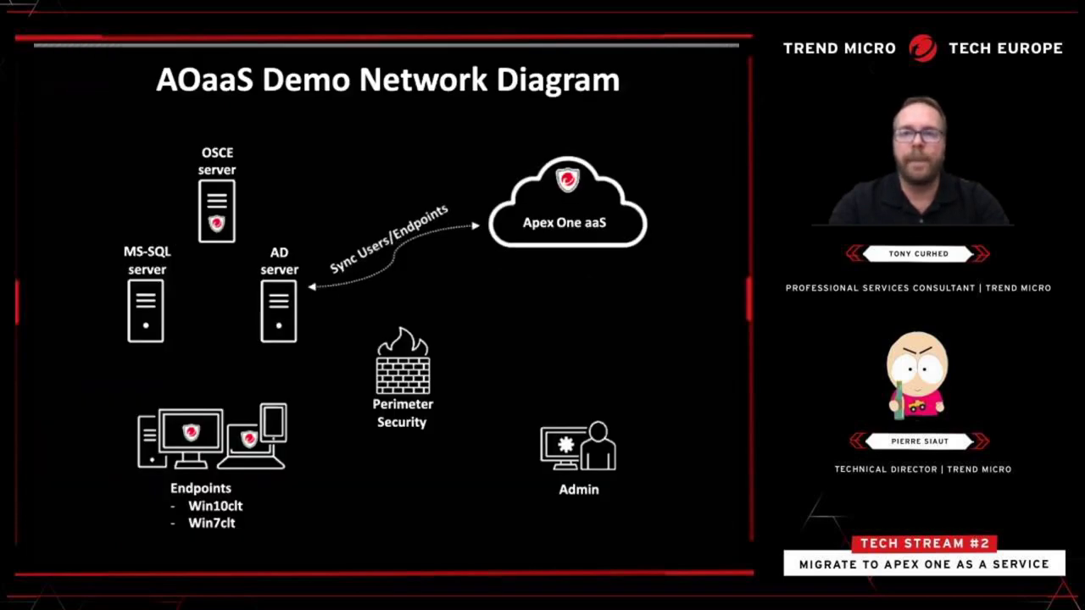
scroll(388, 76, "up", 10)
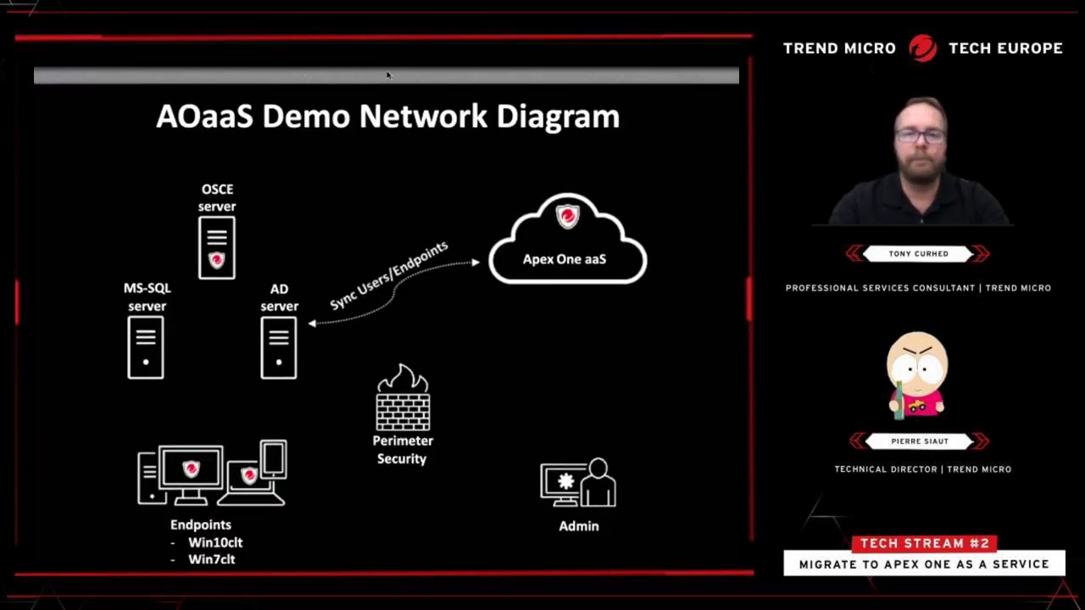
scroll(388, 76, "up", 5)
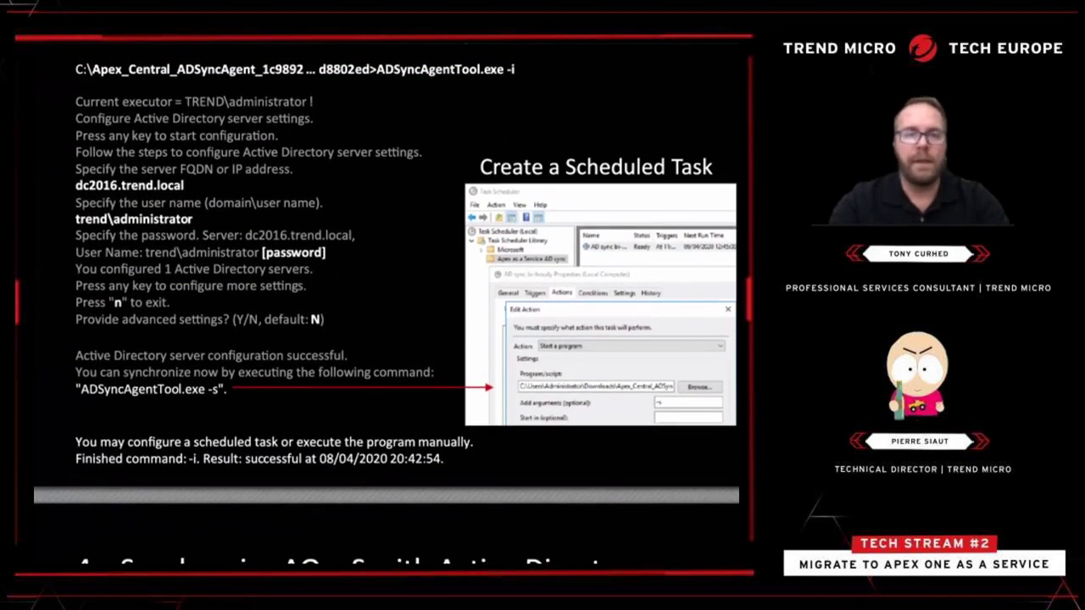
scroll(407, 141, "down", 10)
scroll(408, 141, "down", 10)
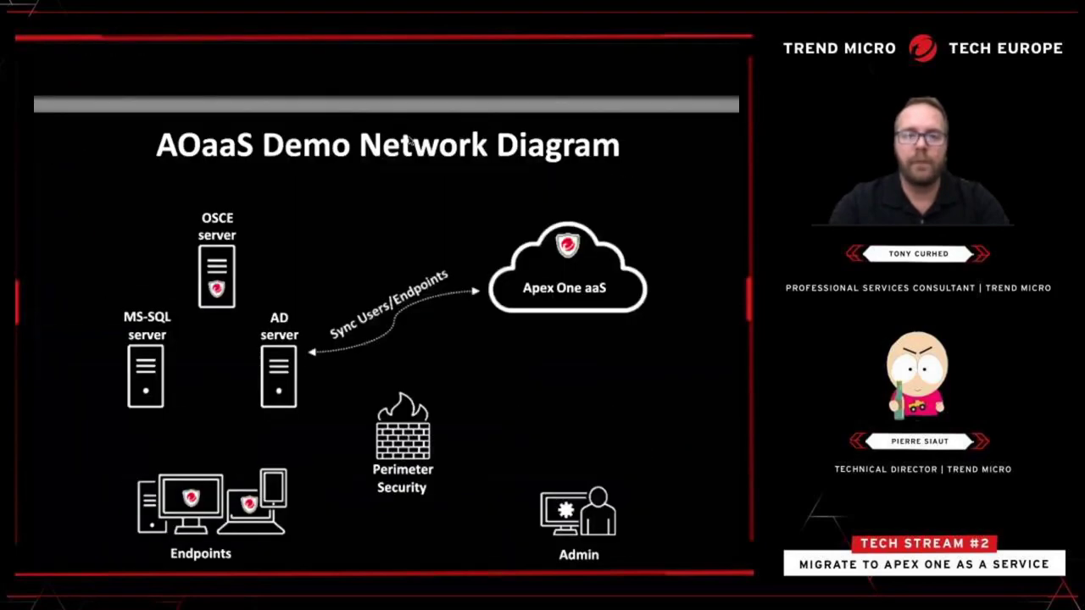
scroll(412, 133, "up", 2)
scroll(414, 129, "up", 1)
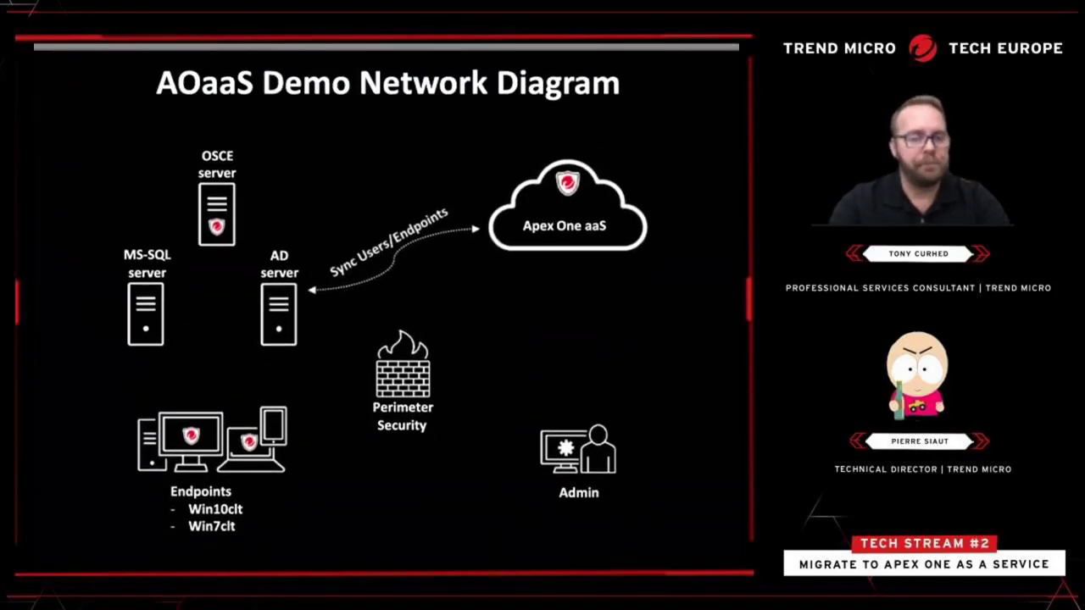
key("alt+Tab")
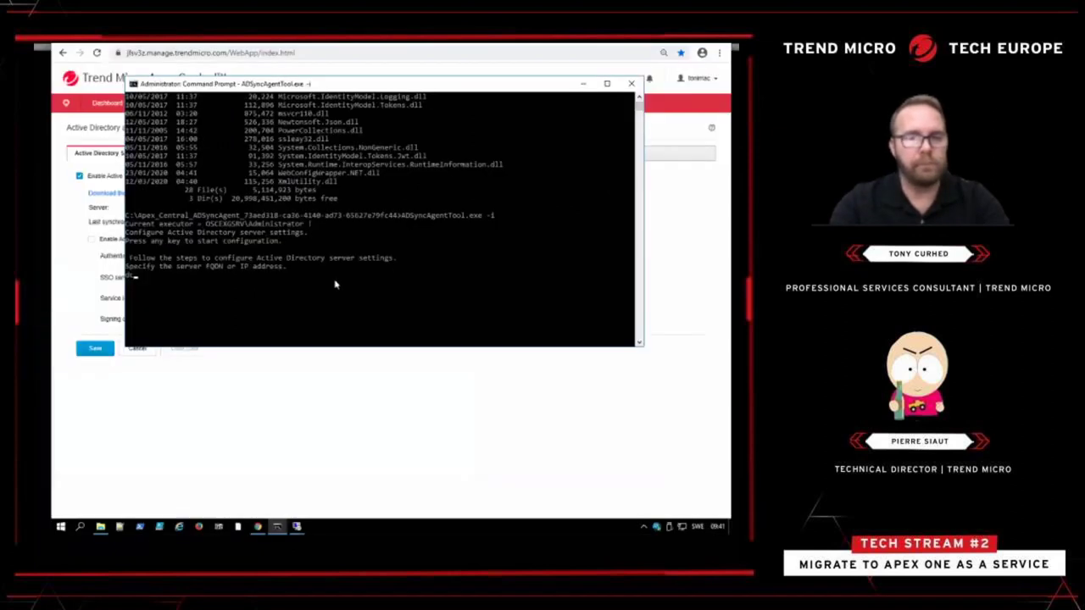
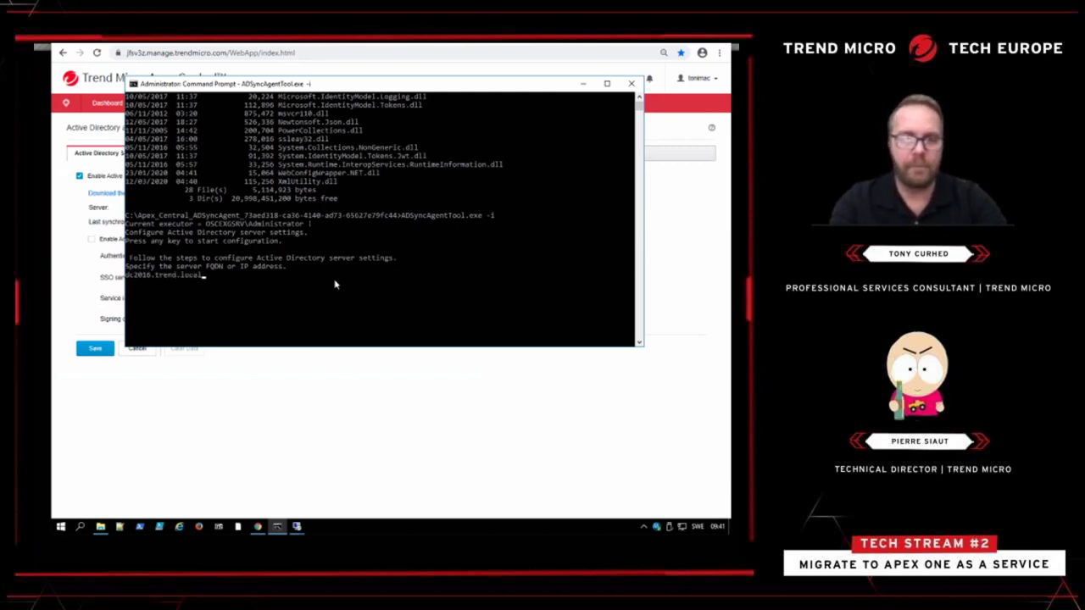
- Configure AD server dc2016.trend.local with the domain administrator account and its password
key("Return")
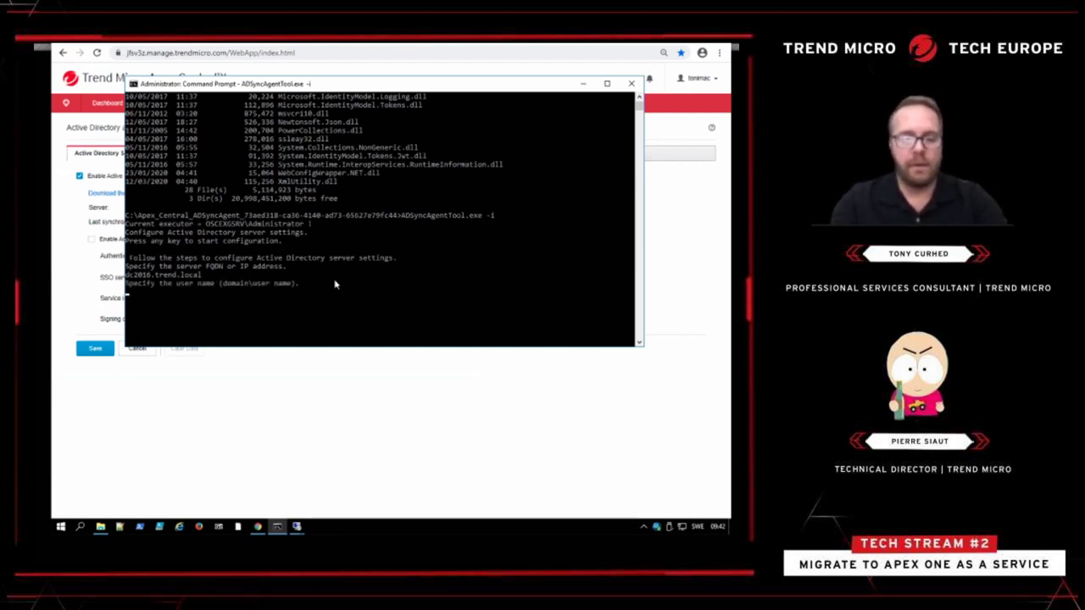
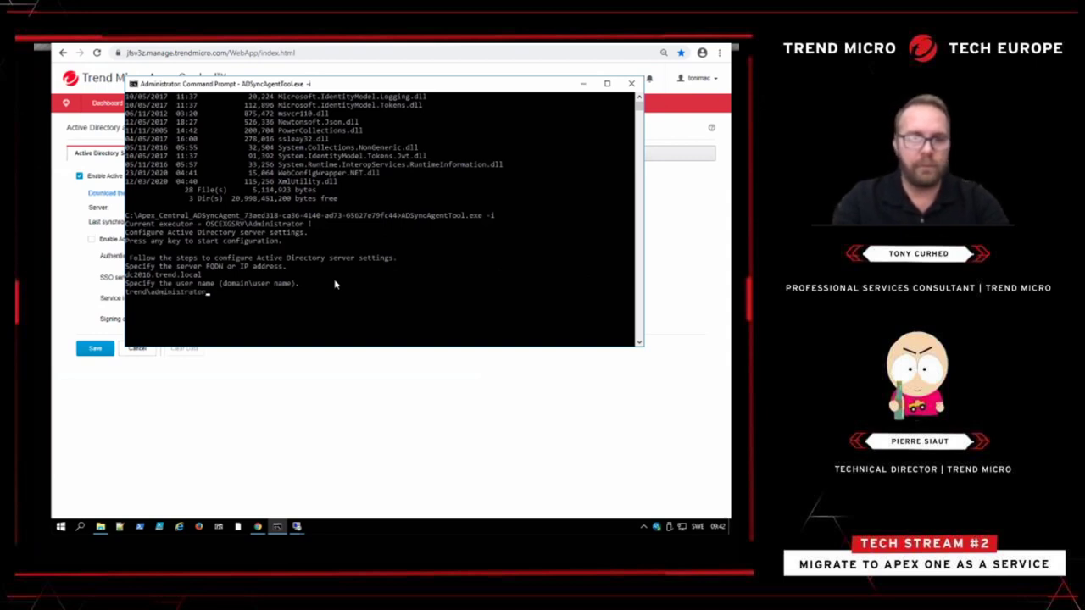
key("Return")
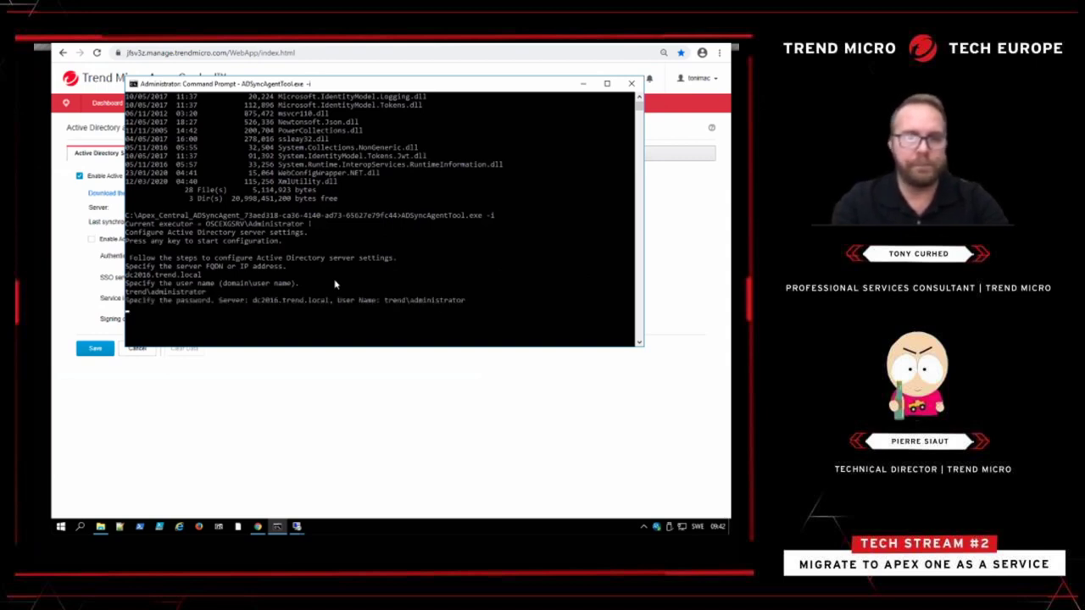
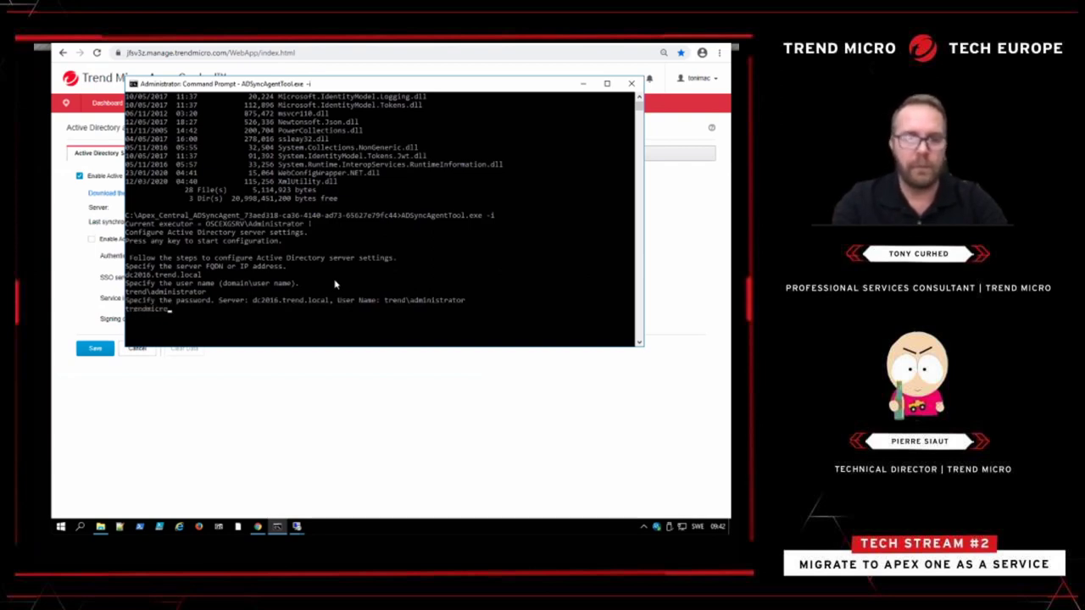
key("Return")
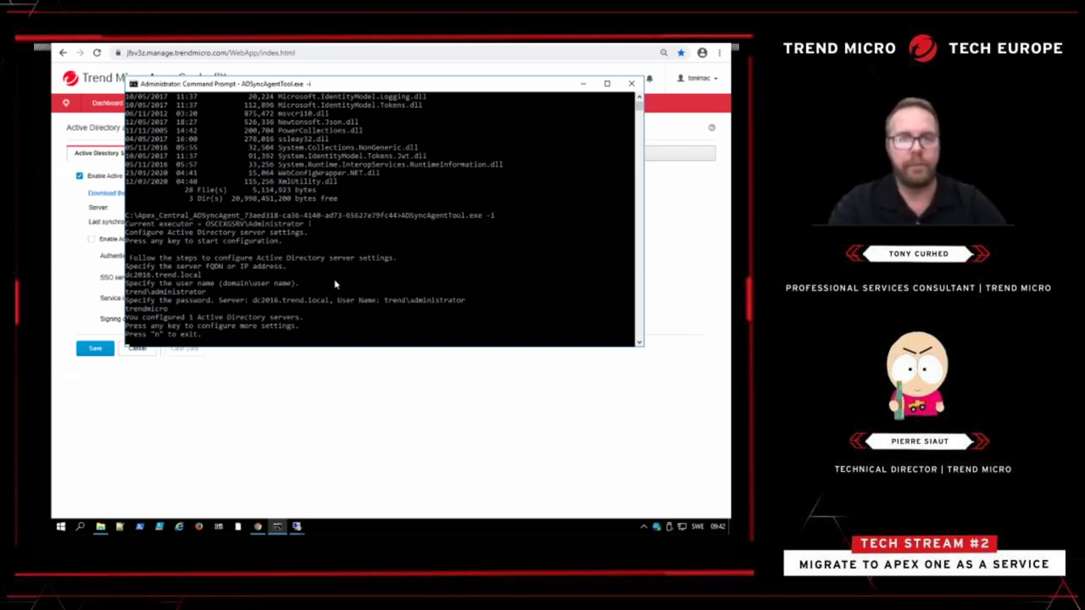
left_click_drag(363, 89, 360, 96)
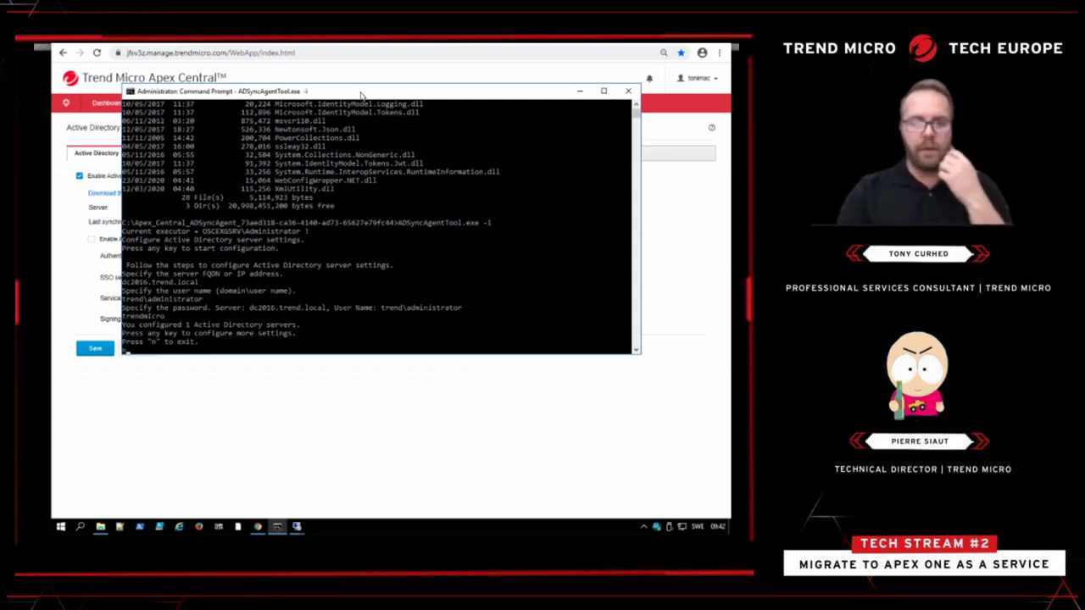
- Finish AD setup with no extra servers or advanced settings, then run ADSyncAgentTool.exe -s successfully
key("n")
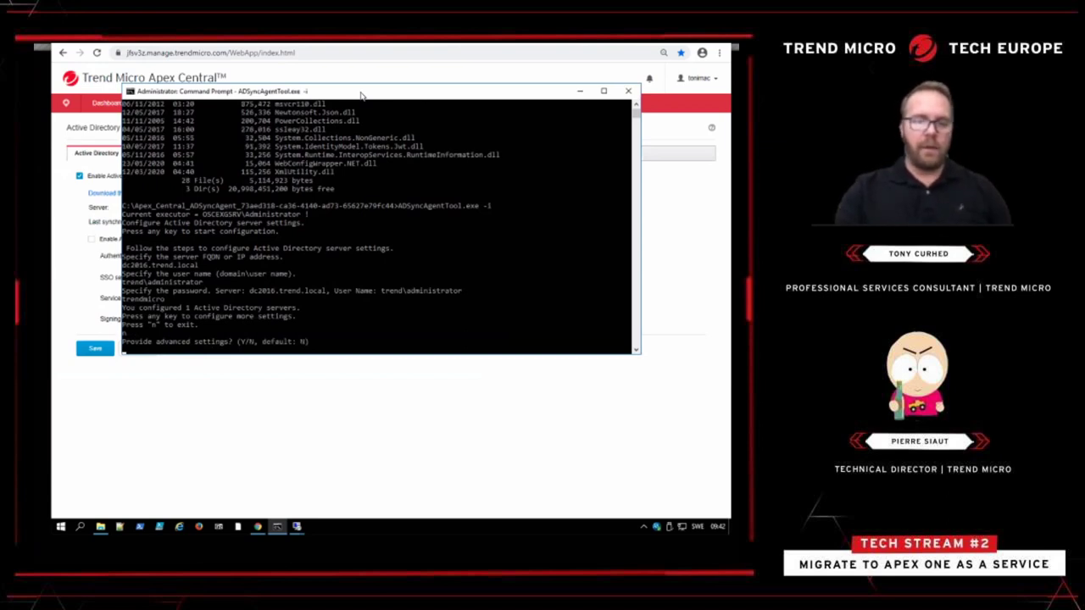
key("Return")
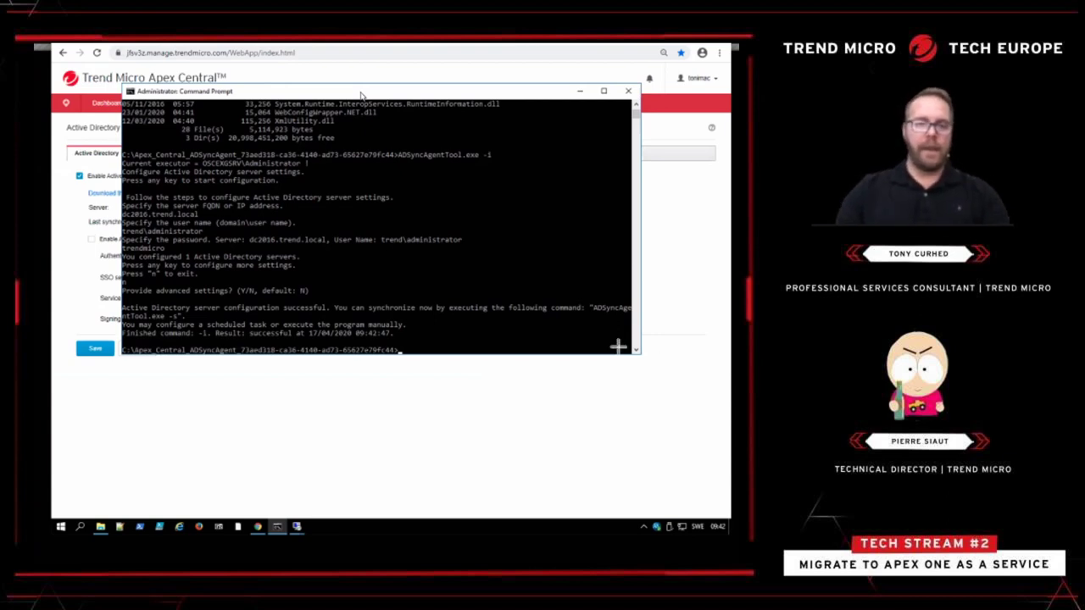
key("Up")
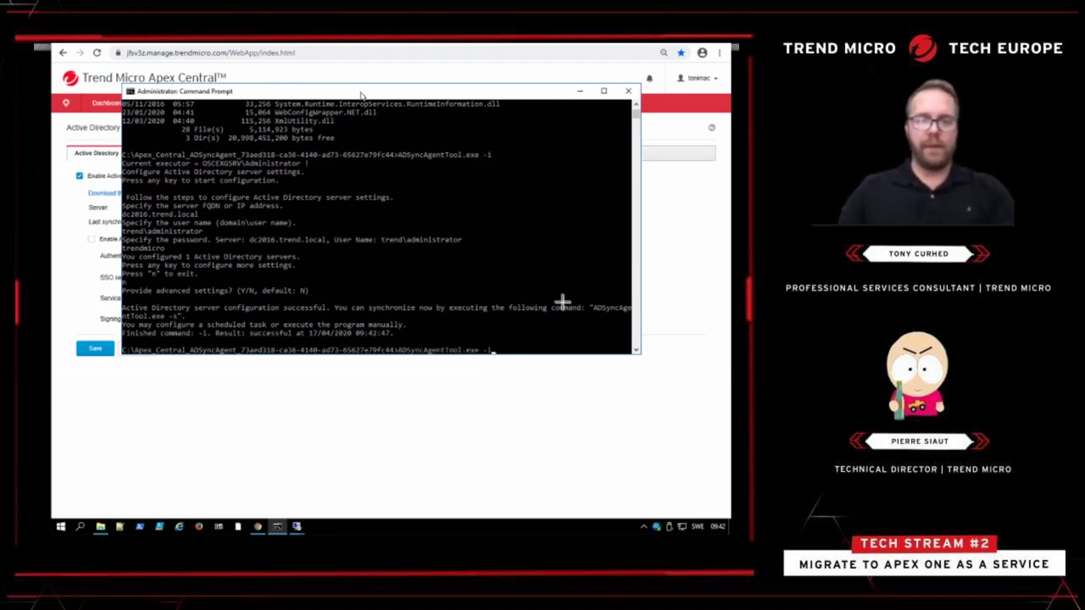
key("BackSpace")
type("s")
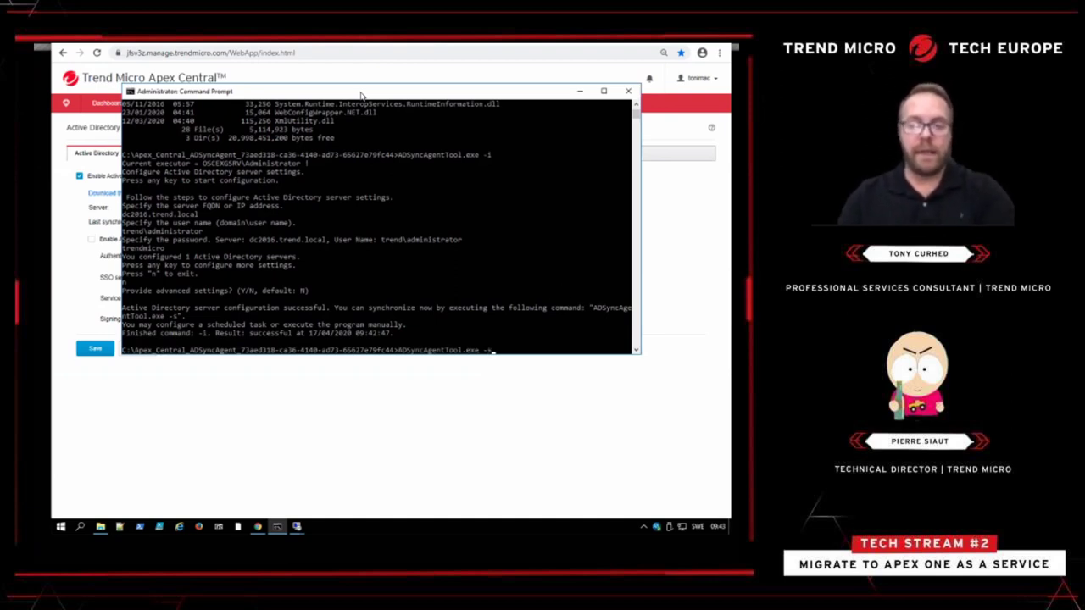
key("Return")
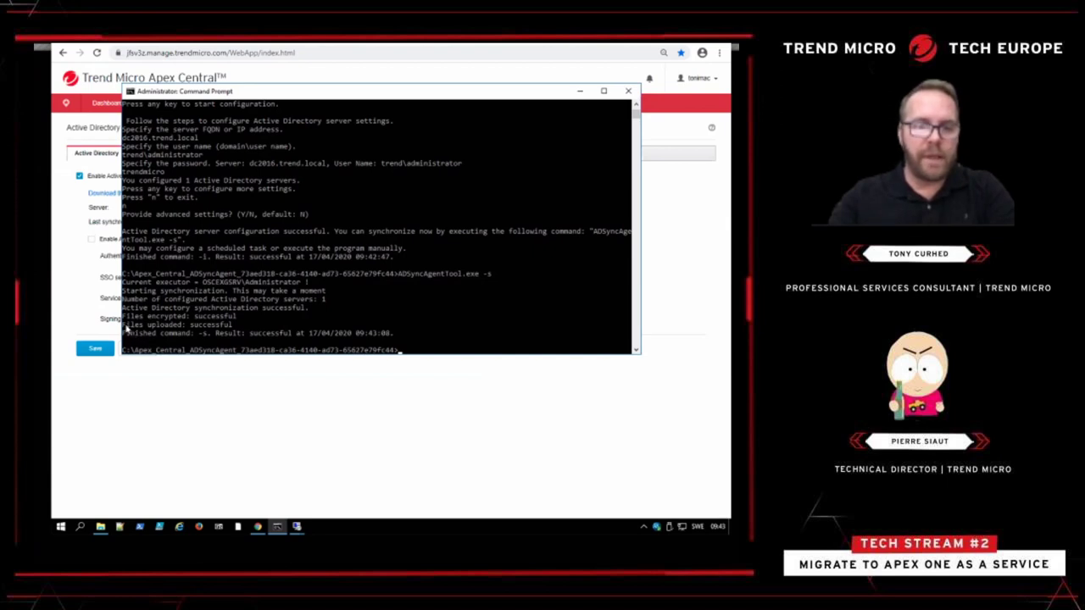
left_click_drag(124, 324, 238, 333)
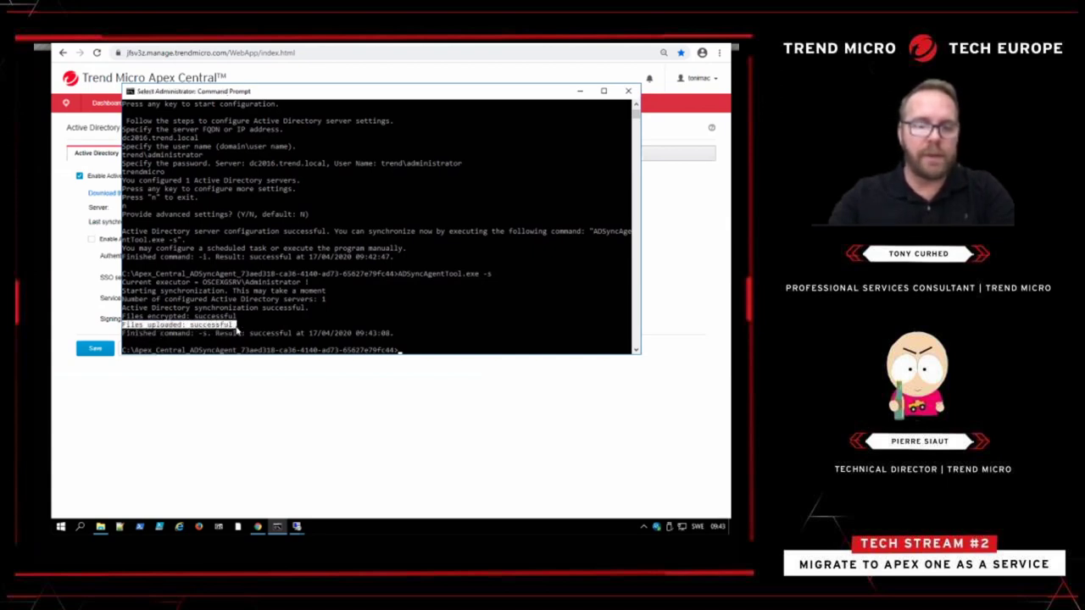
left_click(67, 274)
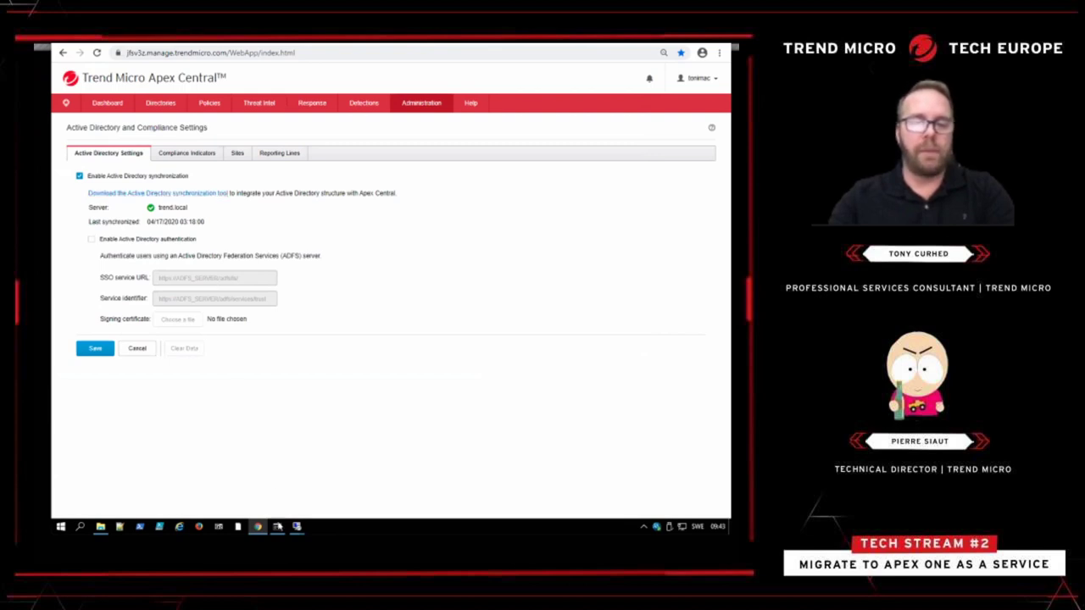
- Review the terminal's successful upload result and the ADSyncAgentTool.exe -s command line
left_click(278, 526)
left_click_drag(122, 324, 245, 329)
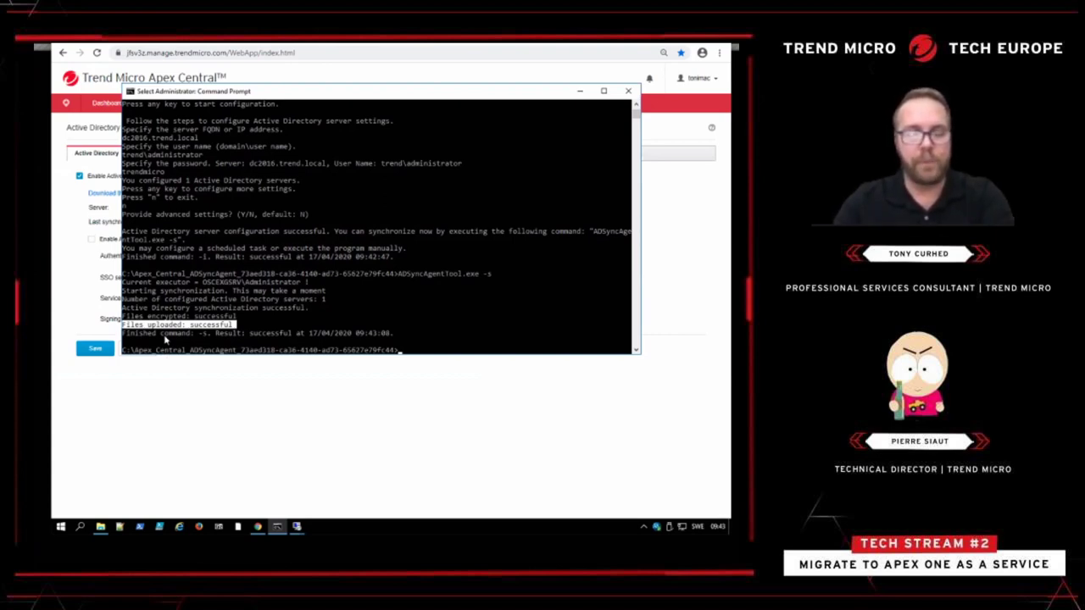
right_click(424, 340)
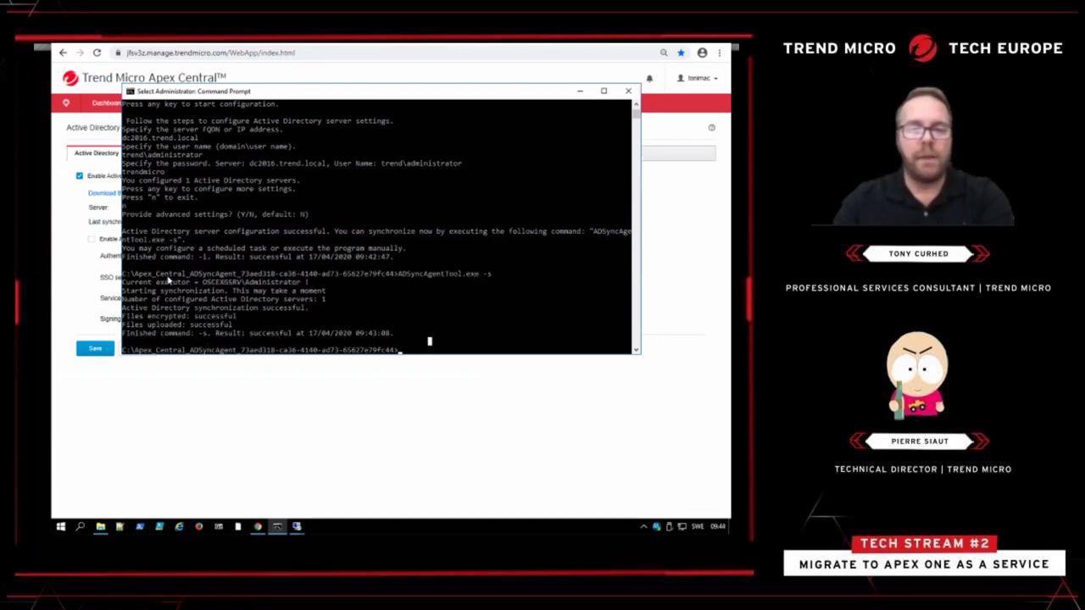
left_click(126, 274)
left_click_drag(268, 279, 494, 279)
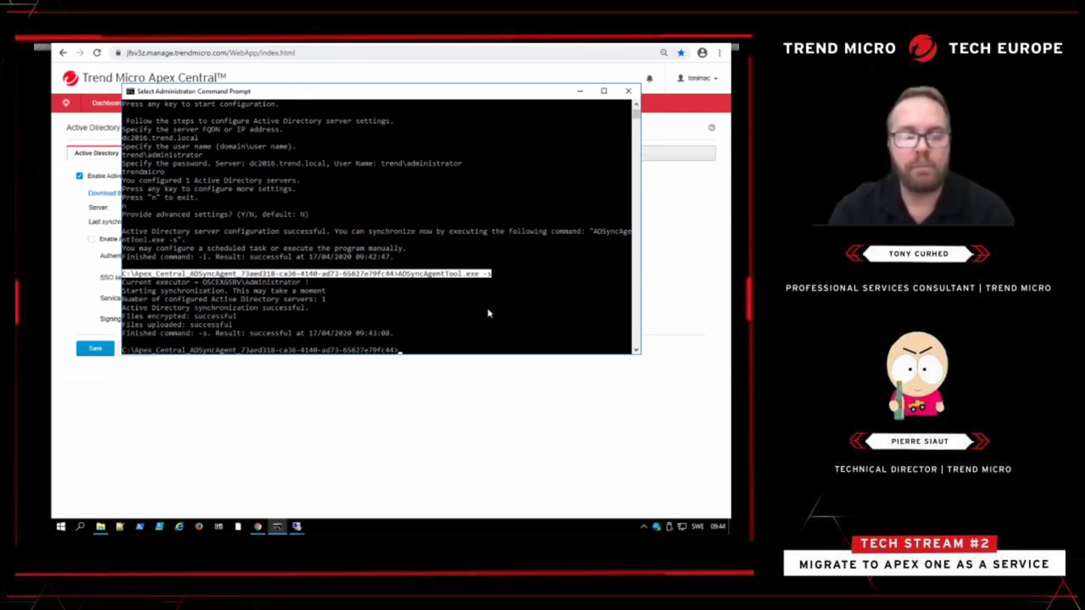
- Confirm on Active Directory Settings that trend.local last synchronized at 04/17/2020 10:44:18
left_click(478, 392)
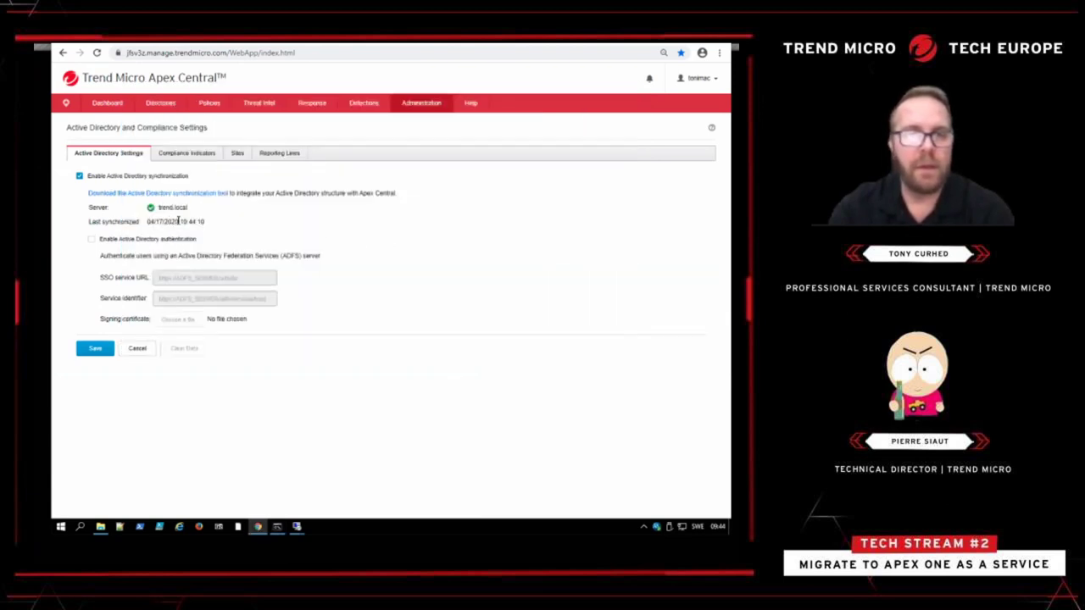
double_click(204, 222)
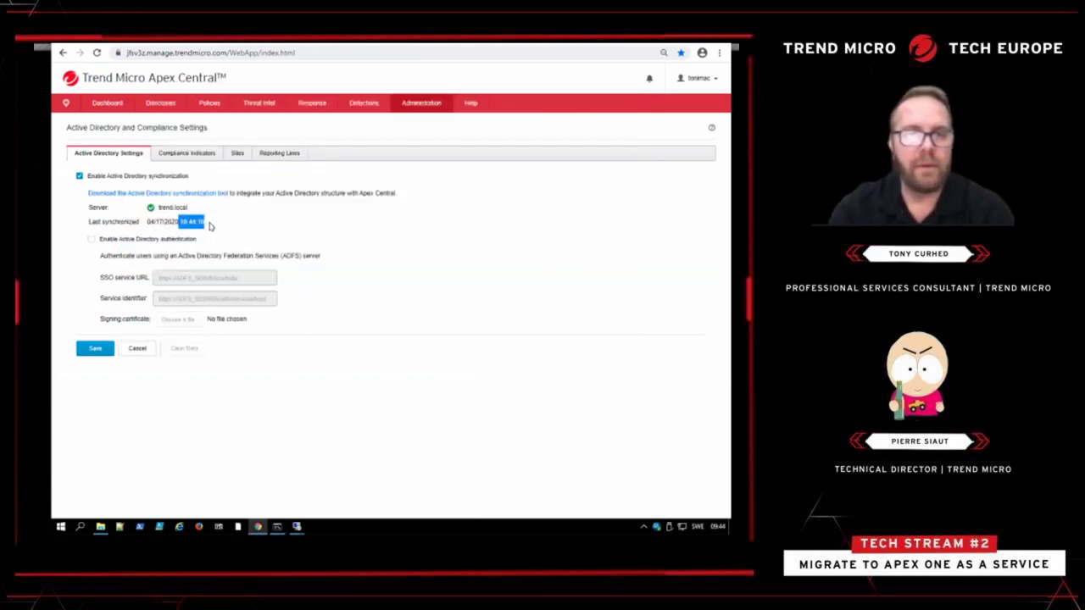
left_click(455, 229)
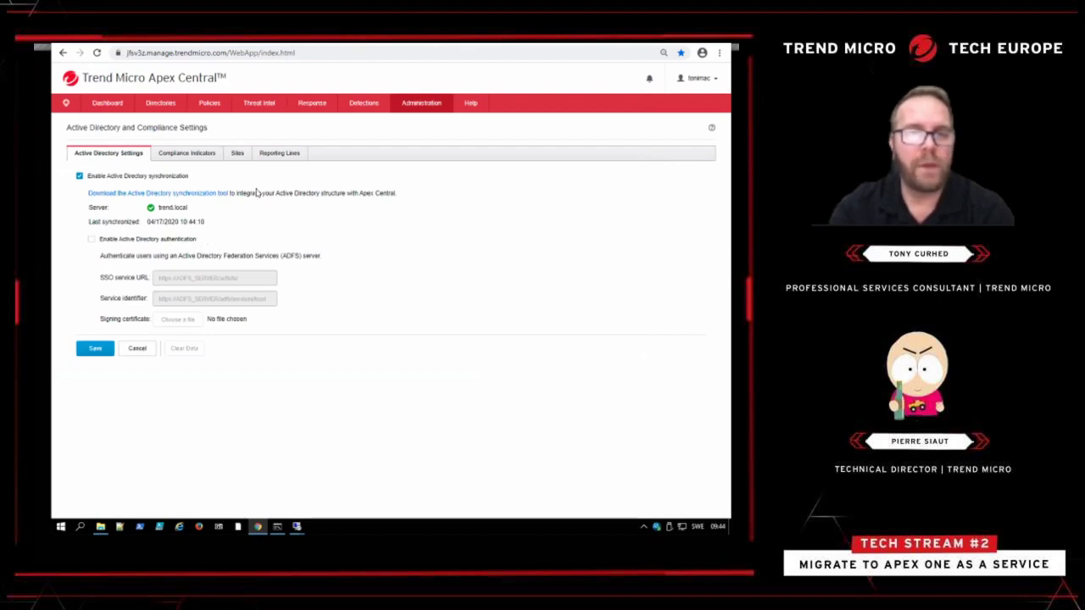
mouse_move(165, 108)
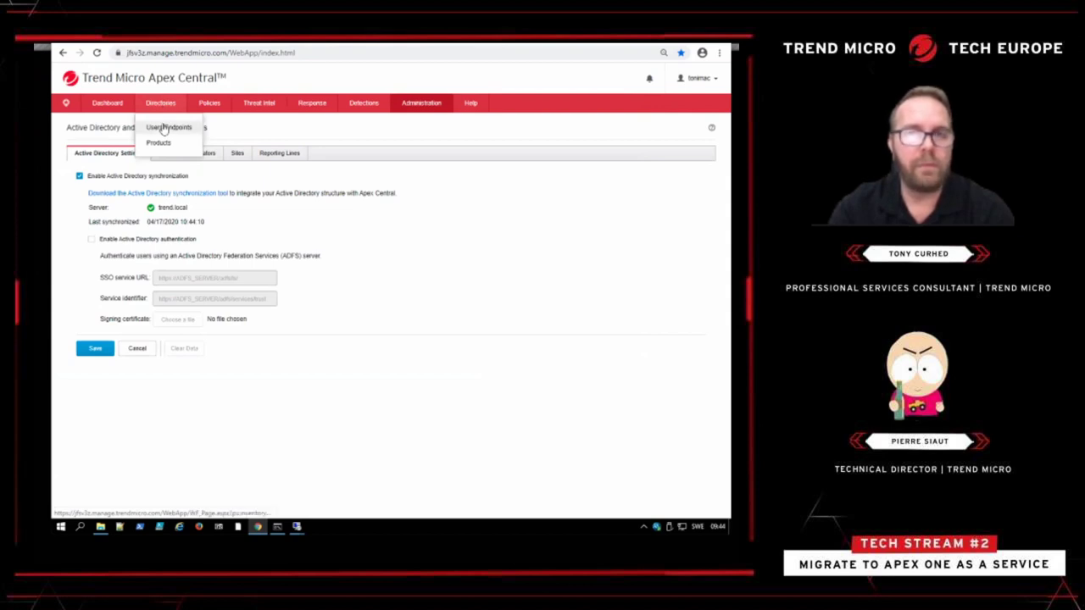
- Expand Active Directory > trend.local > trend.local, view Computers, then show All users
left_click(164, 127)
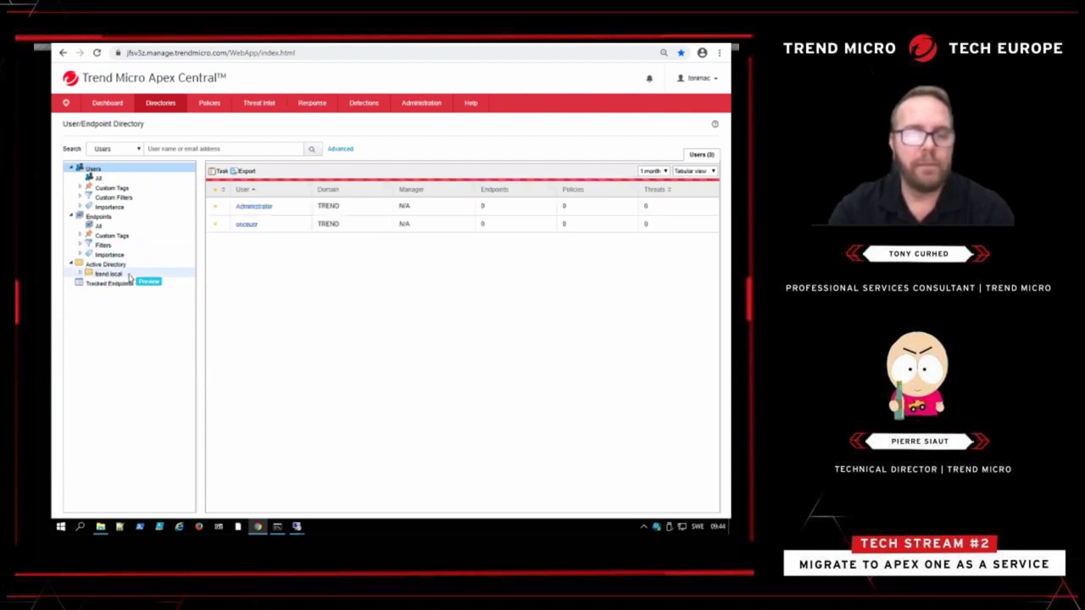
left_click(79, 274)
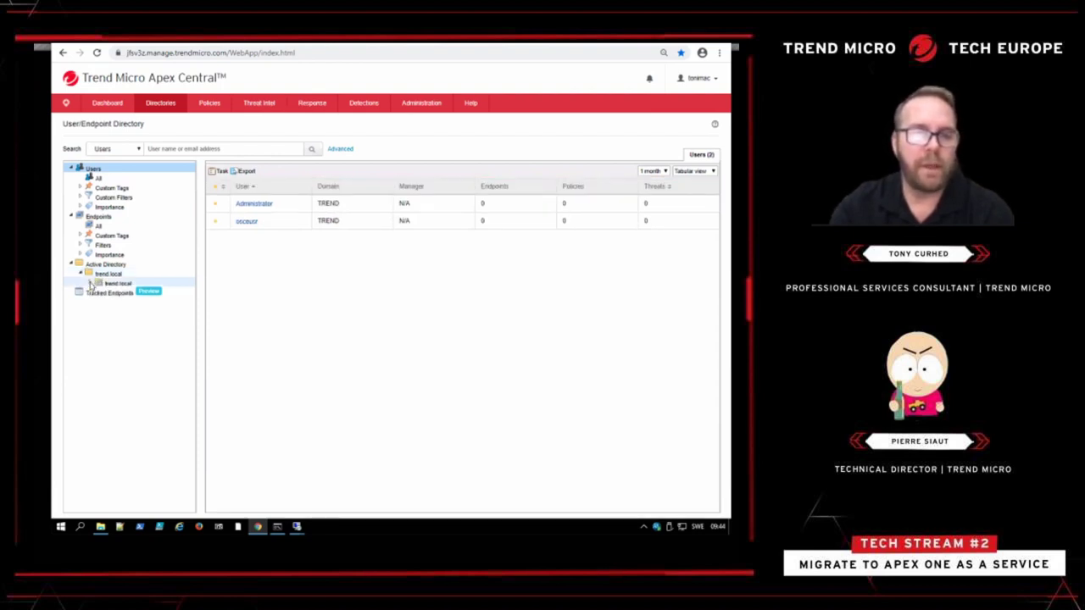
left_click(90, 284)
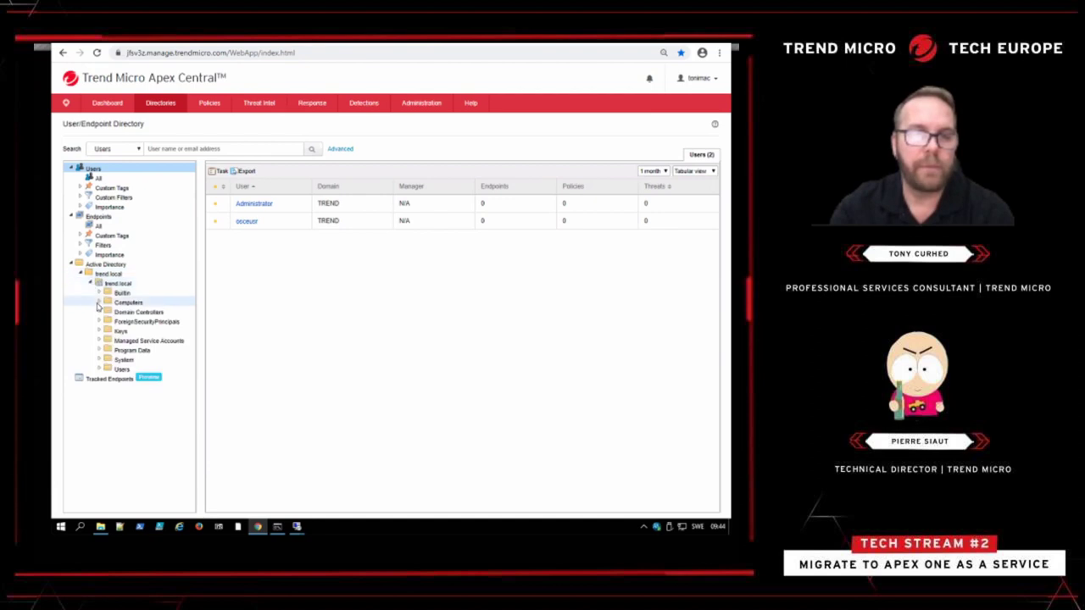
left_click(127, 302)
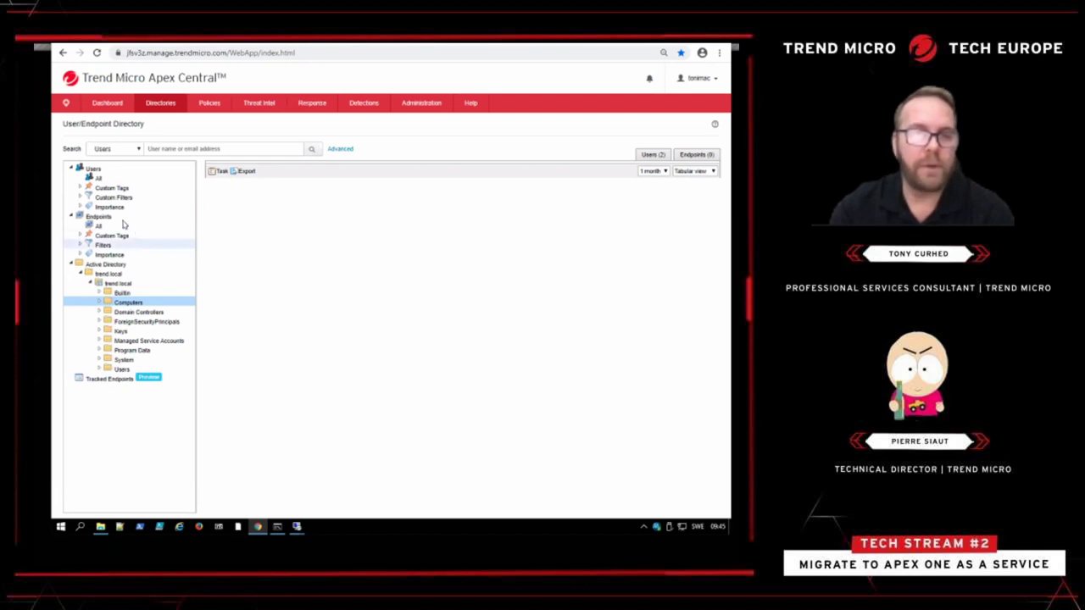
left_click(97, 177)
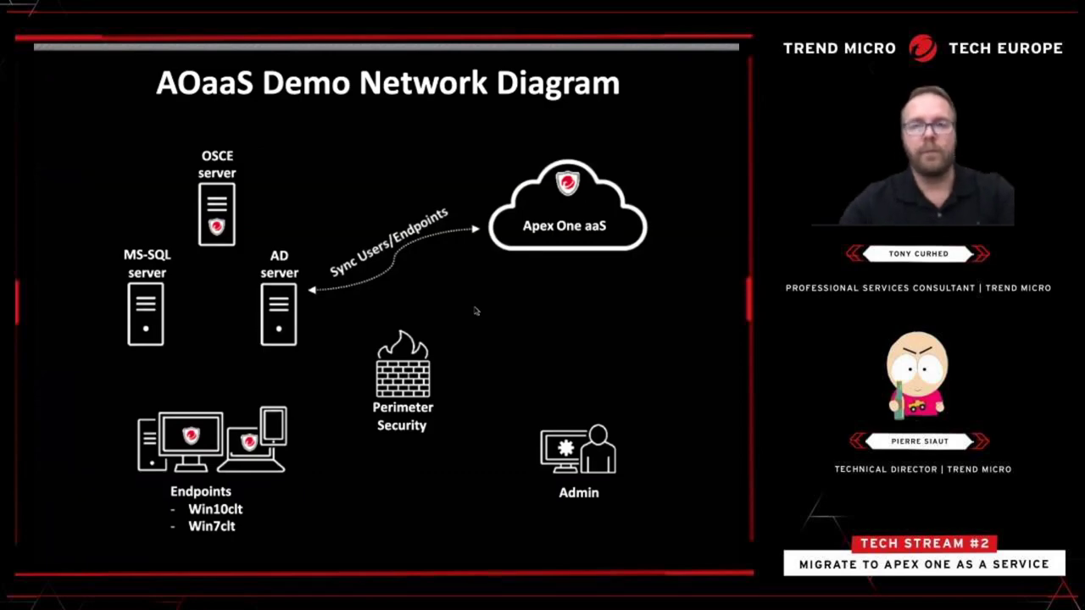
- Advance to the '5a. Migrate Agent/Server Policies to AOaaS' slide
scroll(475, 311, "down", 10)
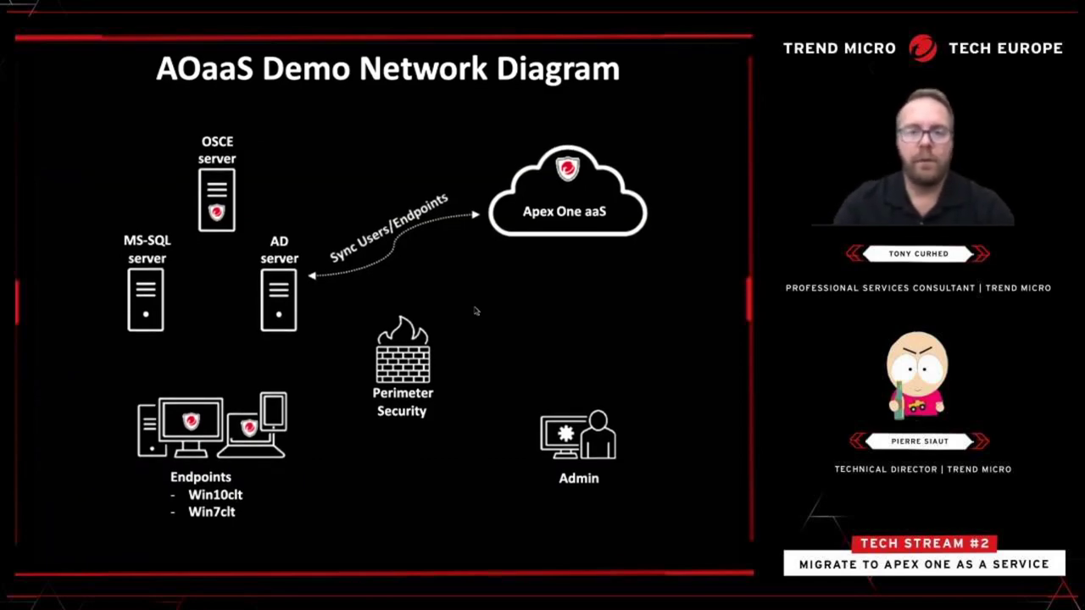
scroll(475, 311, "down", 3)
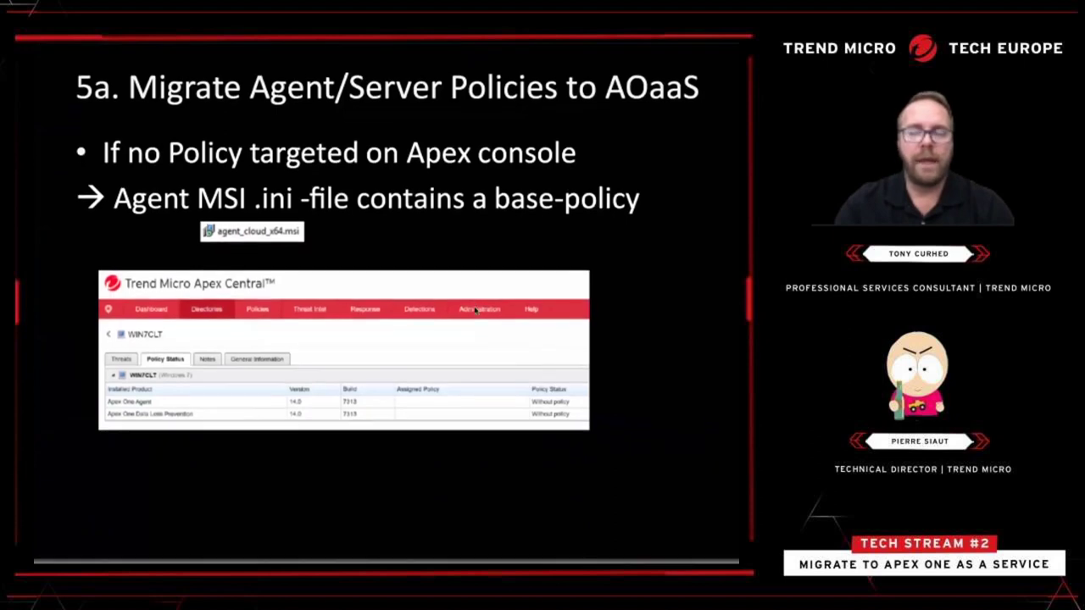
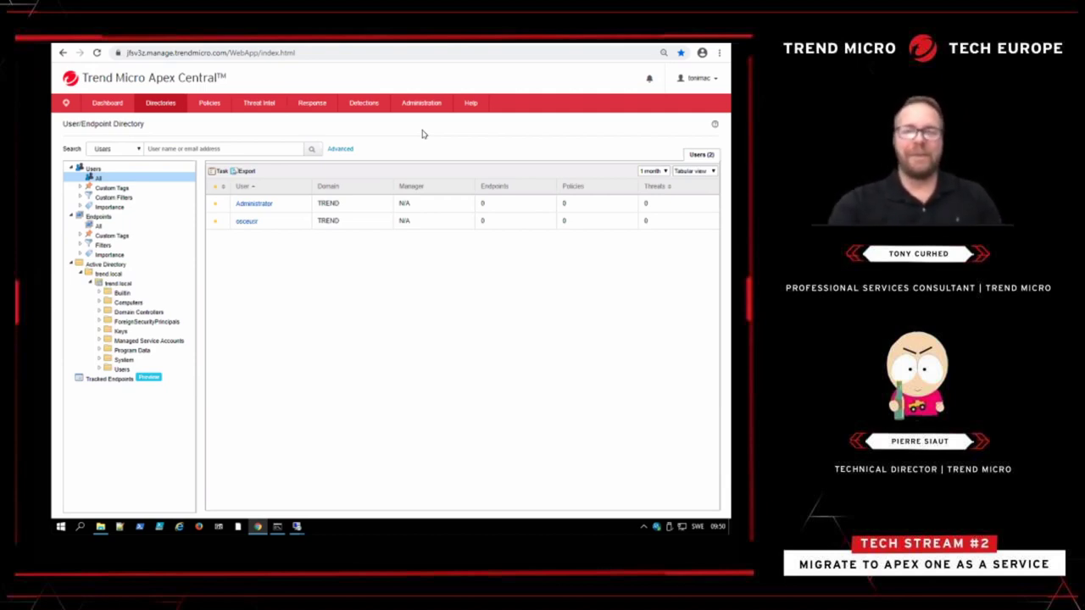
left_click(417, 102)
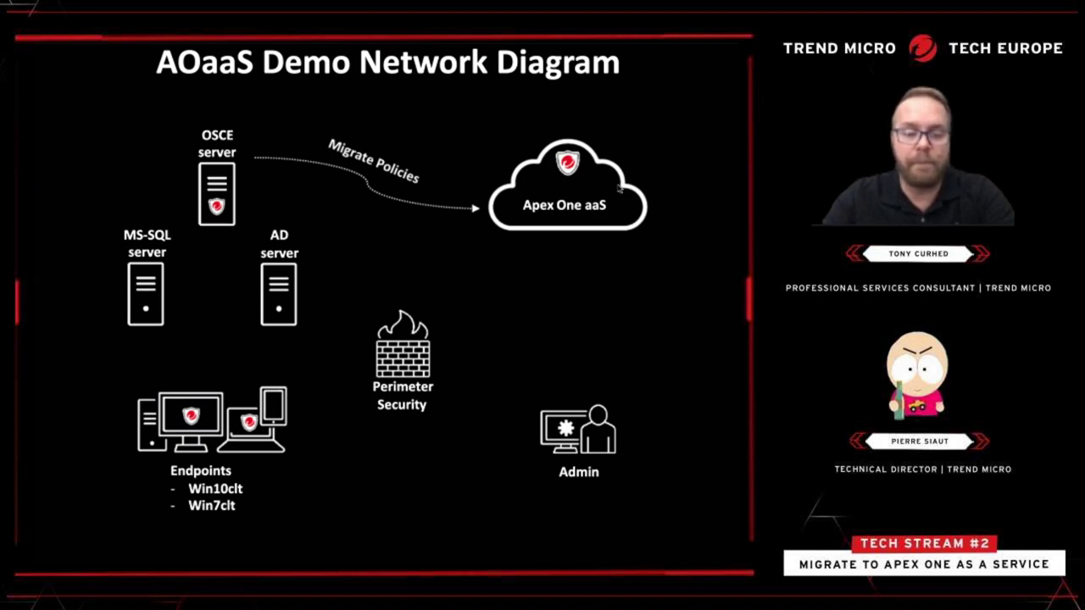
scroll(663, 145, "down", 1)
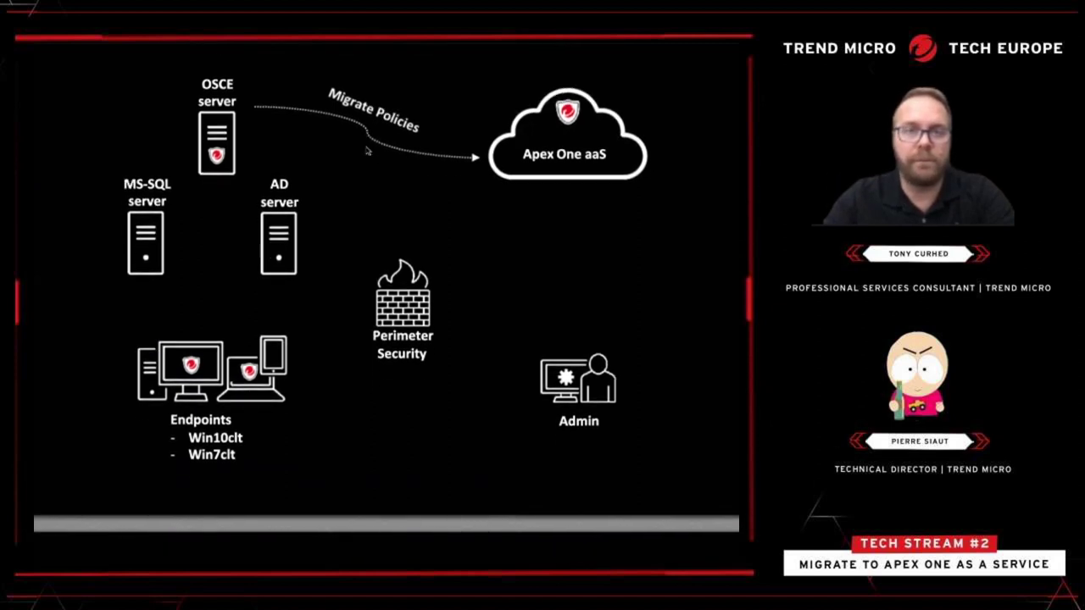
scroll(366, 150, "up", 1)
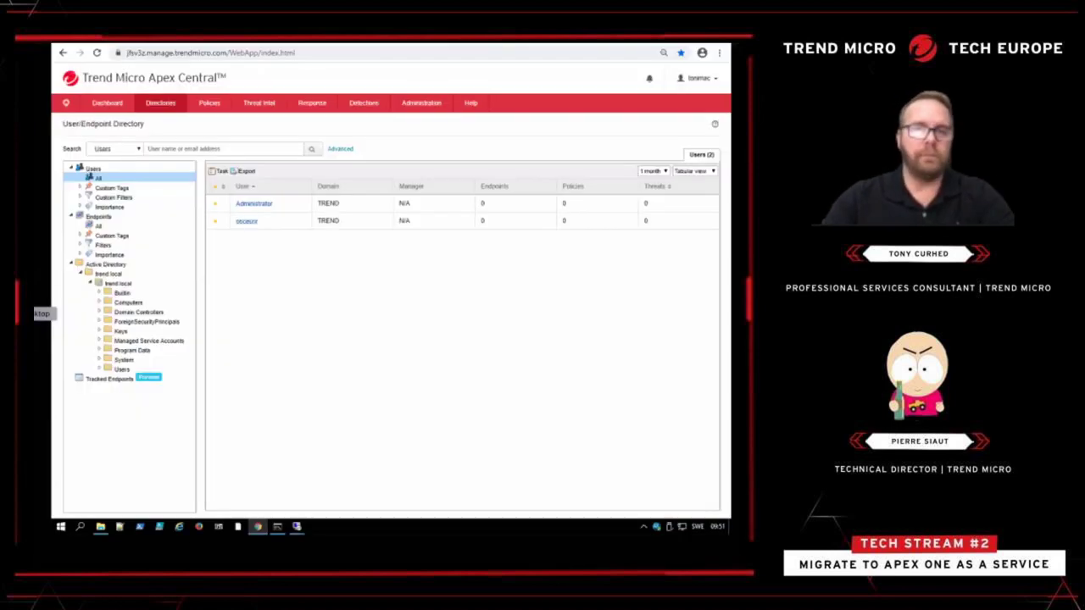
left_click(37, 309)
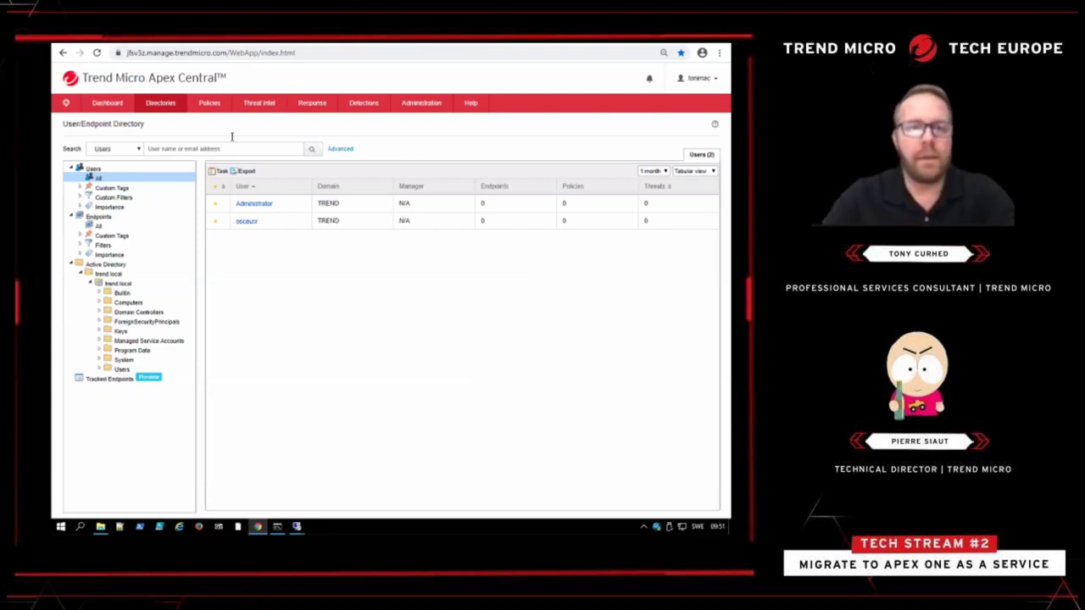
- From Administration > Managed Servers > Server Registration, open the Apex One as a Service server's console
left_click(422, 105)
left_click(377, 102)
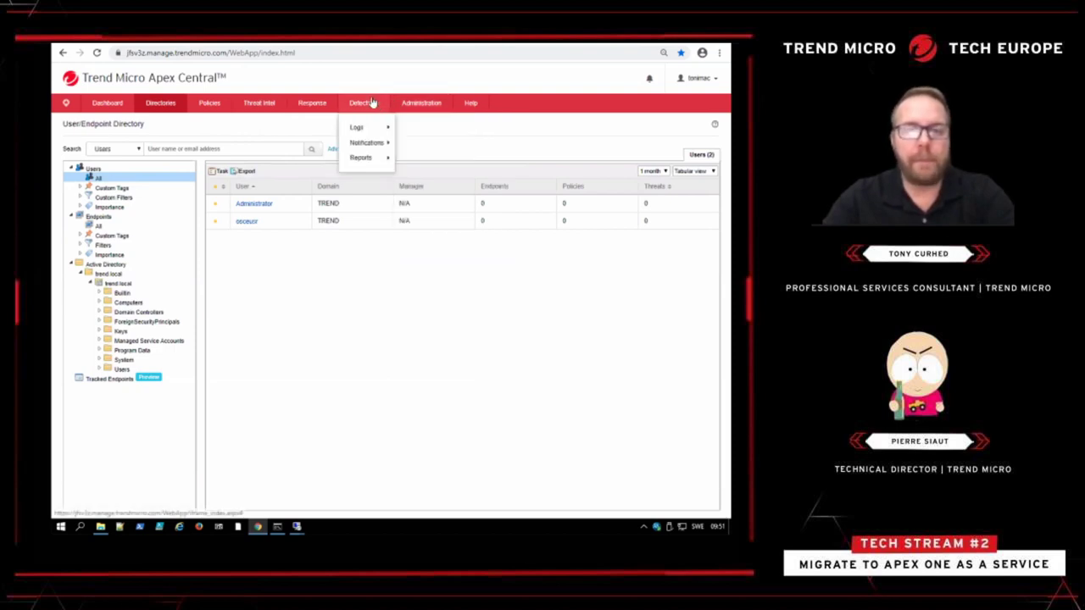
left_click(421, 102)
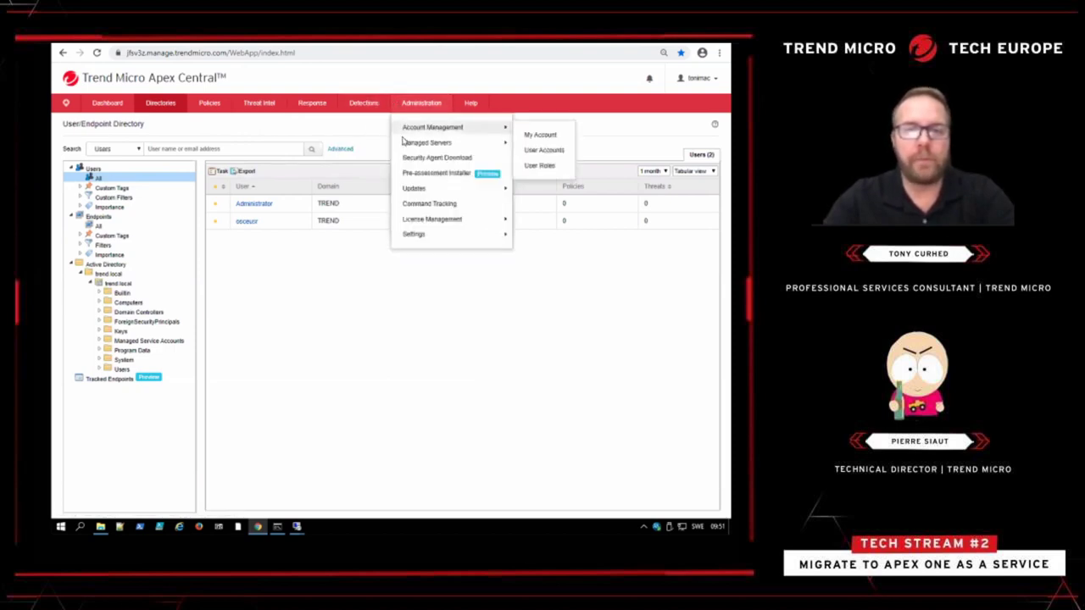
mouse_move(426, 142)
left_click(539, 151)
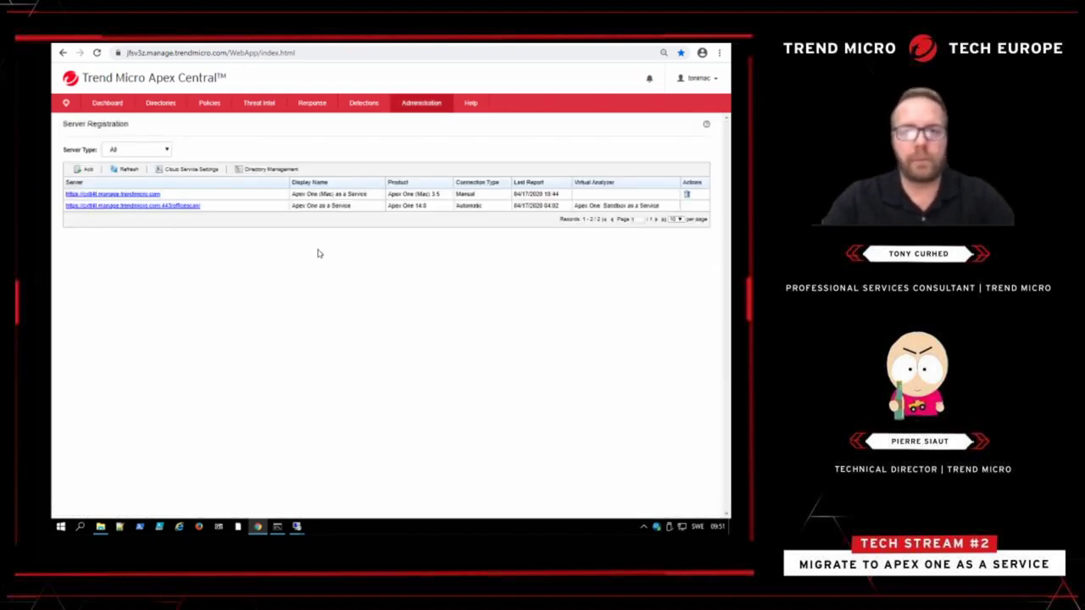
left_click(159, 211)
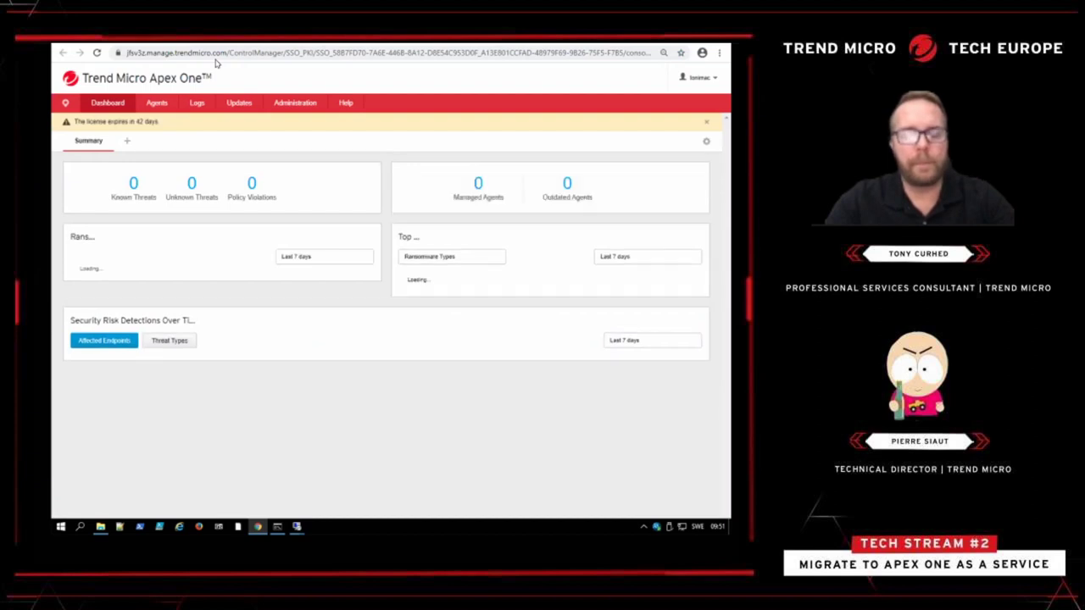
- Close the licence-expiry banner and go to Administration > Settings > Server Migration
left_click(706, 122)
left_click(295, 105)
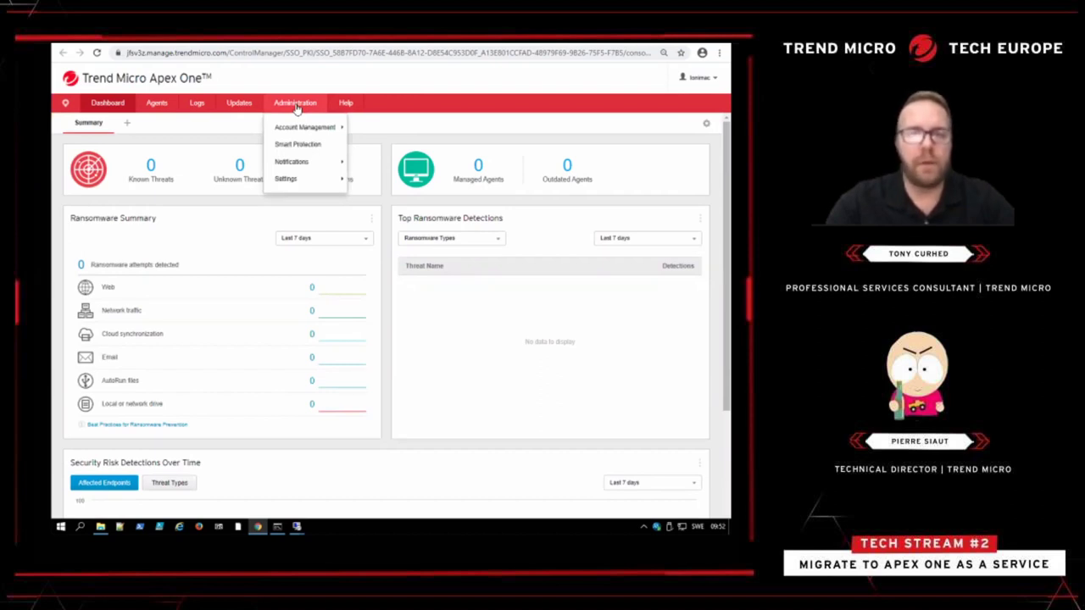
mouse_move(291, 181)
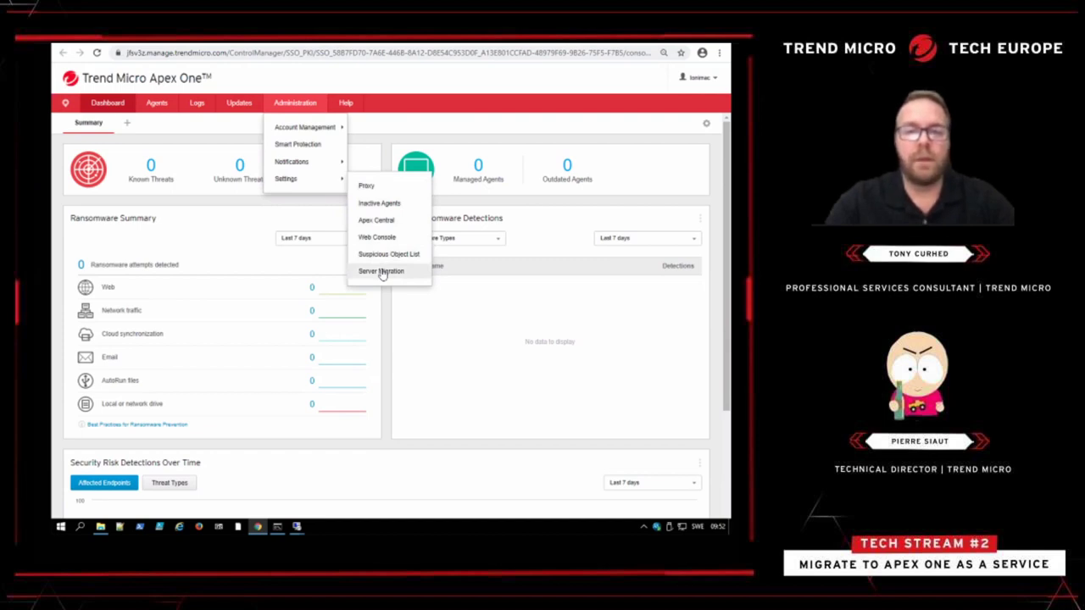
left_click(381, 272)
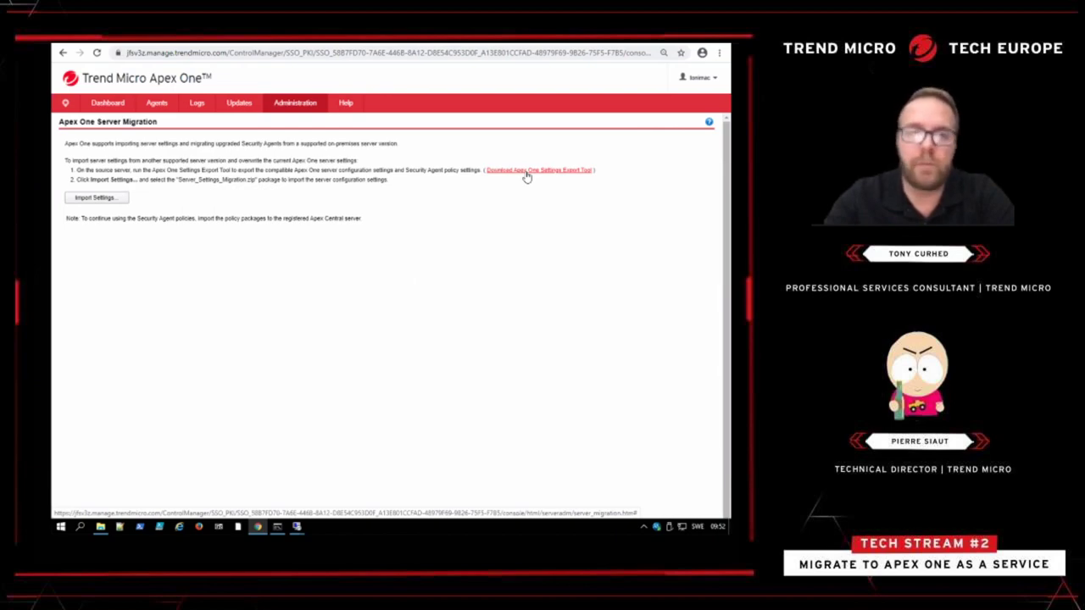
- Download ApexOneSettingsExportTool.zip and show it in the Downloads folder
left_click(527, 172)
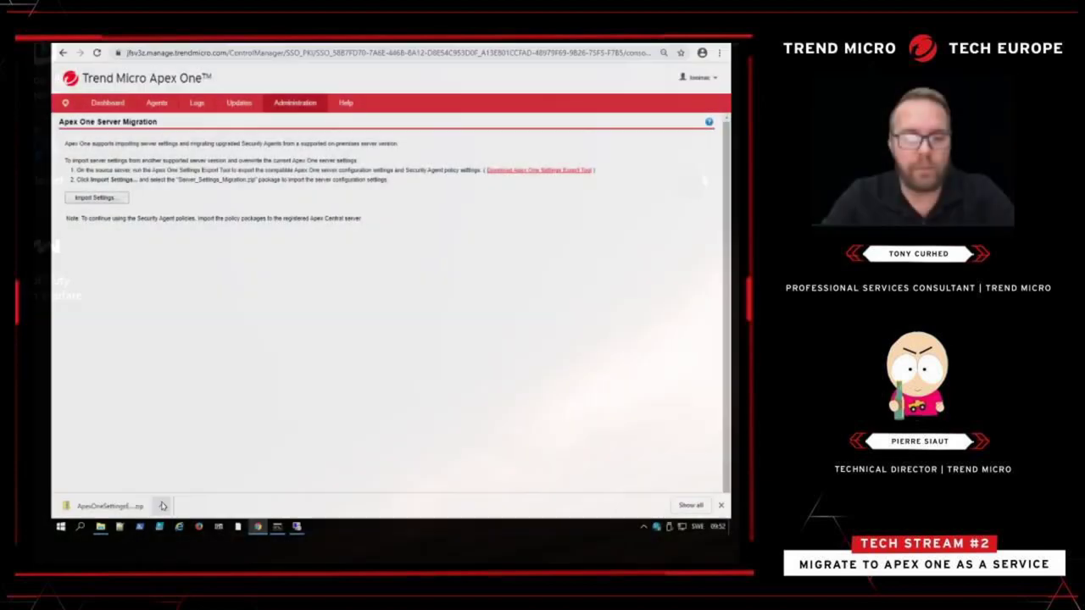
left_click(161, 505)
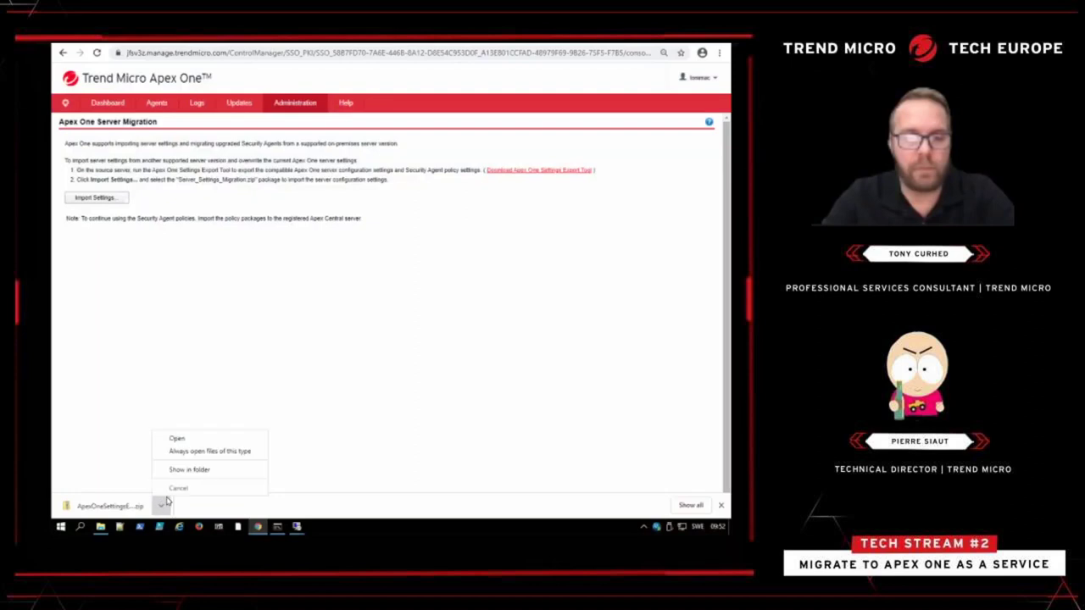
left_click(190, 471)
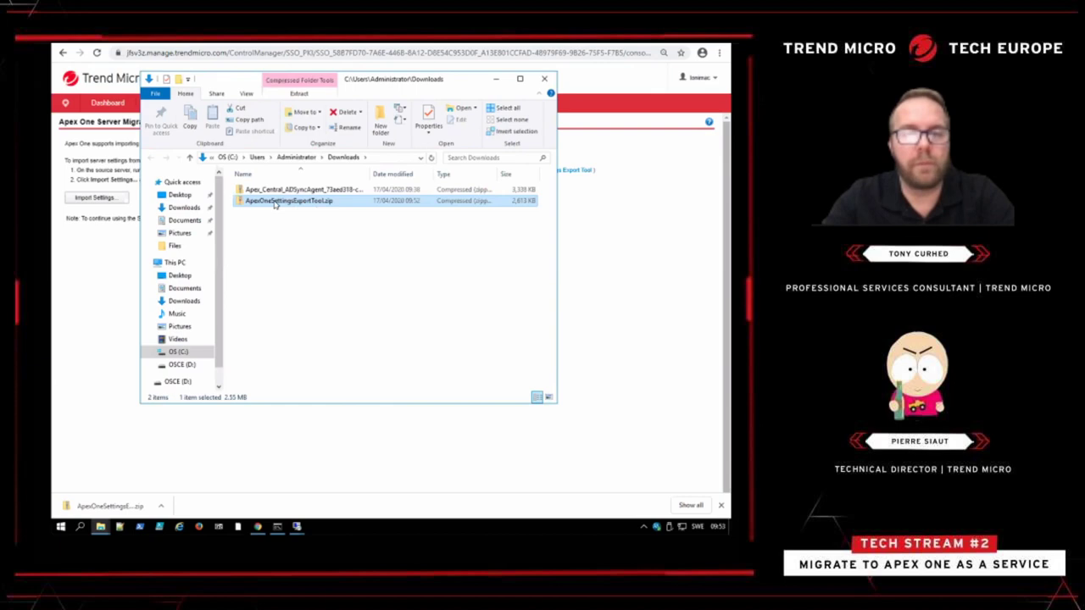
- Extract ApexOneSettingsExportTool.zip into an ApexOneSettingsExportTool folder
right_click(274, 205)
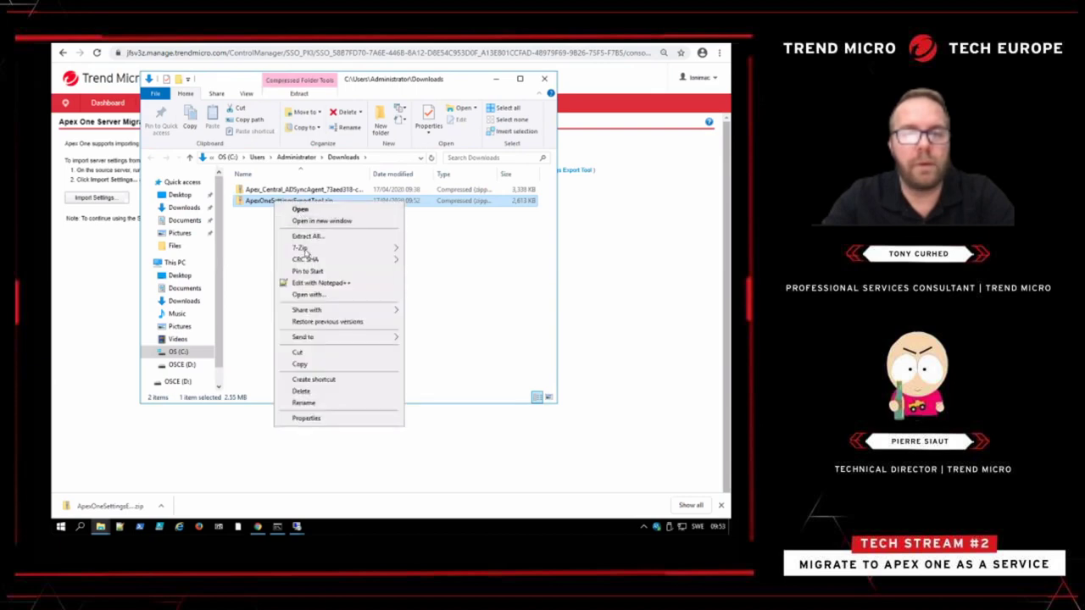
left_click(310, 236)
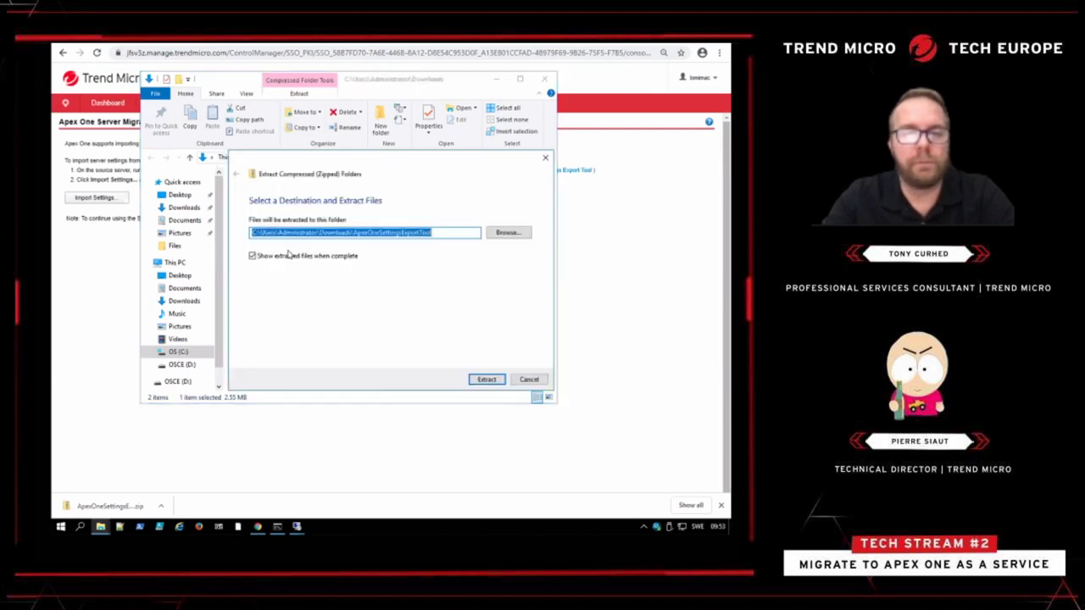
left_click(486, 379)
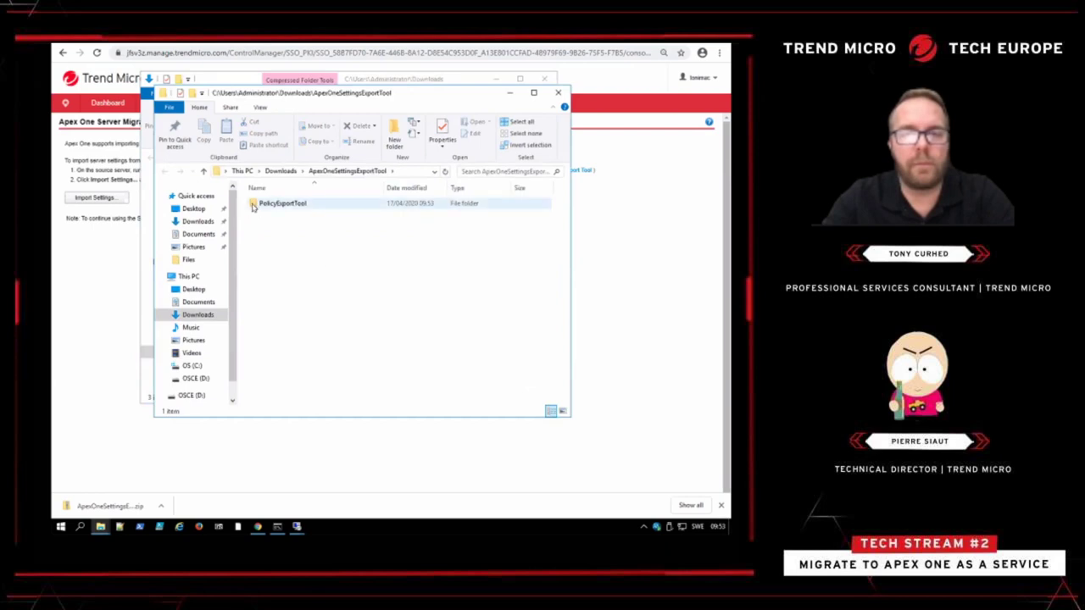
- Check the PolicyExportTool folder, then move it to the root of drive C:
double_click(252, 206)
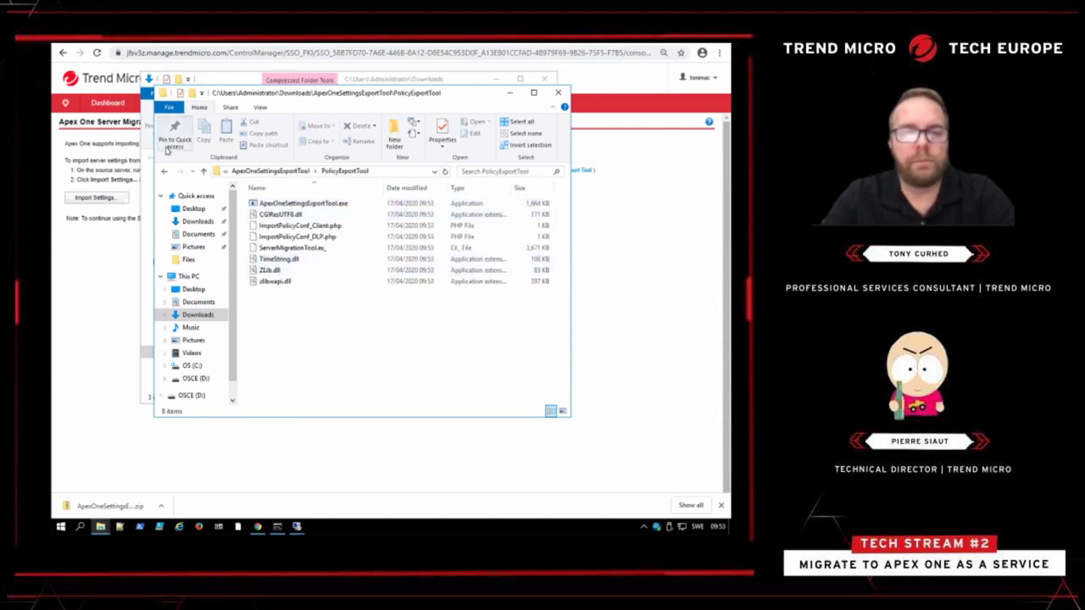
left_click(166, 172)
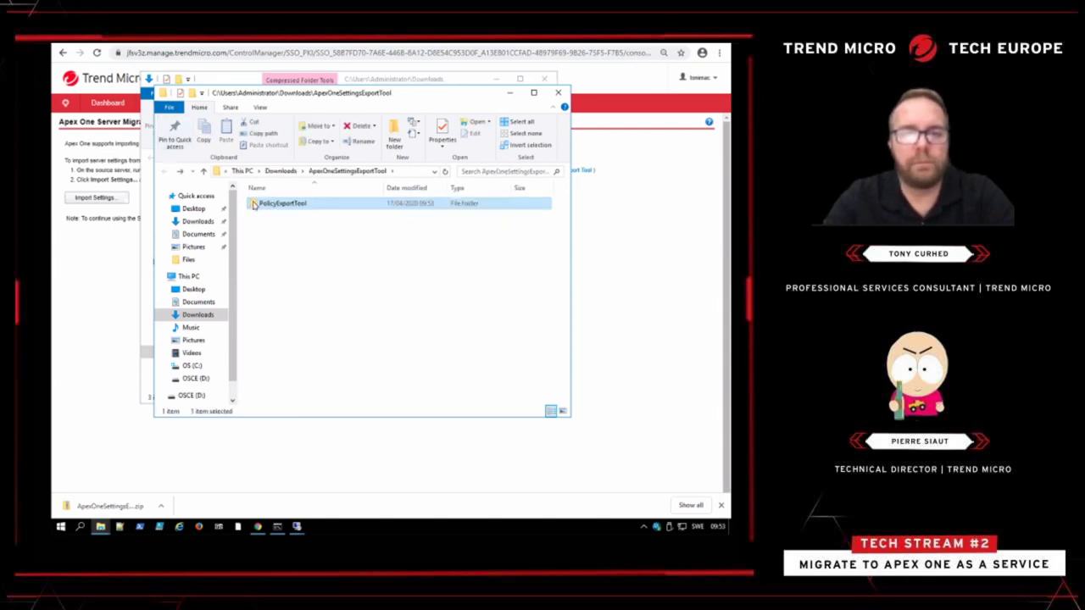
left_click_drag(253, 205, 200, 366)
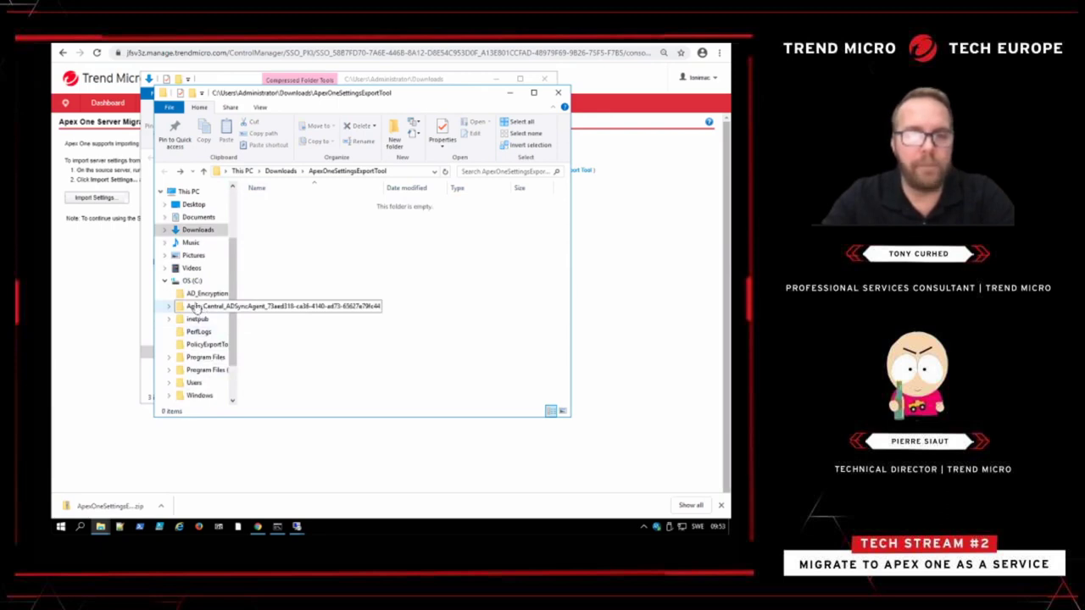
- In the administrator Command Prompt, go up to C:\ with cd..
left_click(277, 526)
left_click(432, 318)
key("Return")
type("cd")
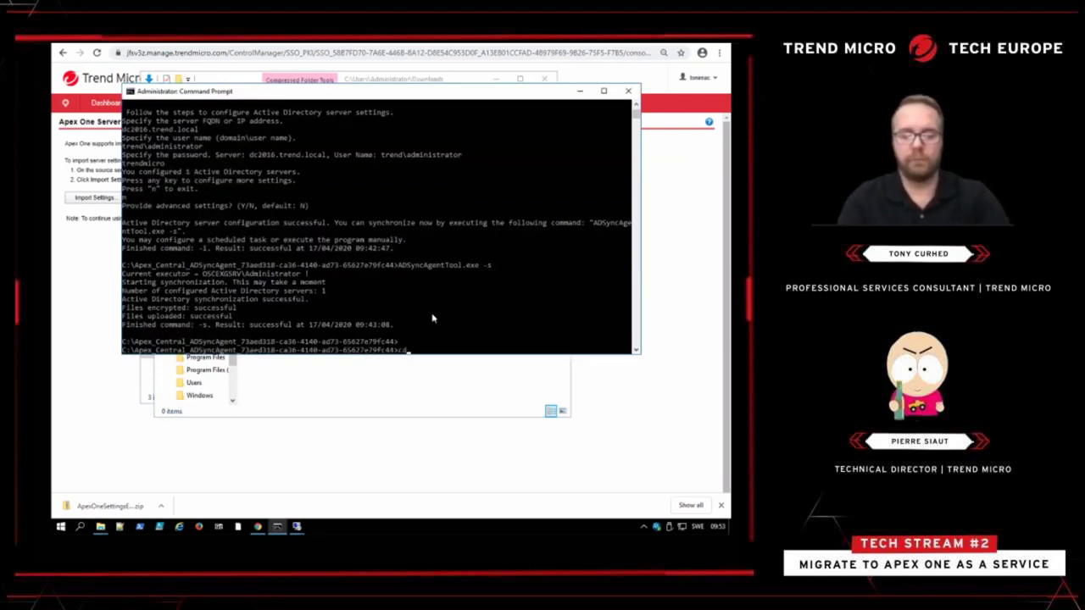
type("..")
key("Return")
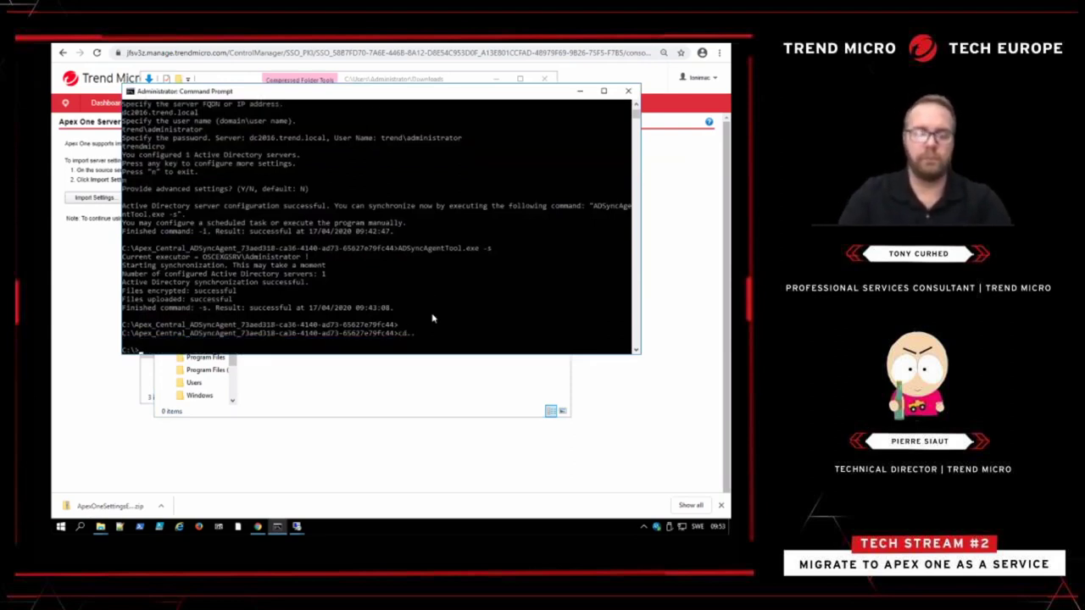
- Close the extracted folder window and start a cd command toward the export tool folder
type("cd")
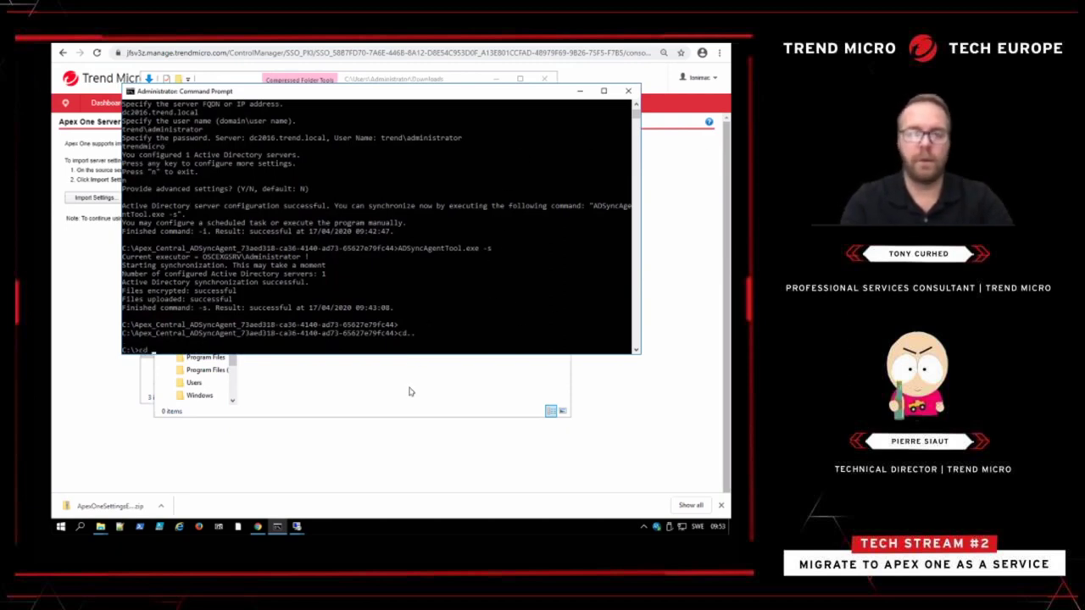
left_click(412, 359)
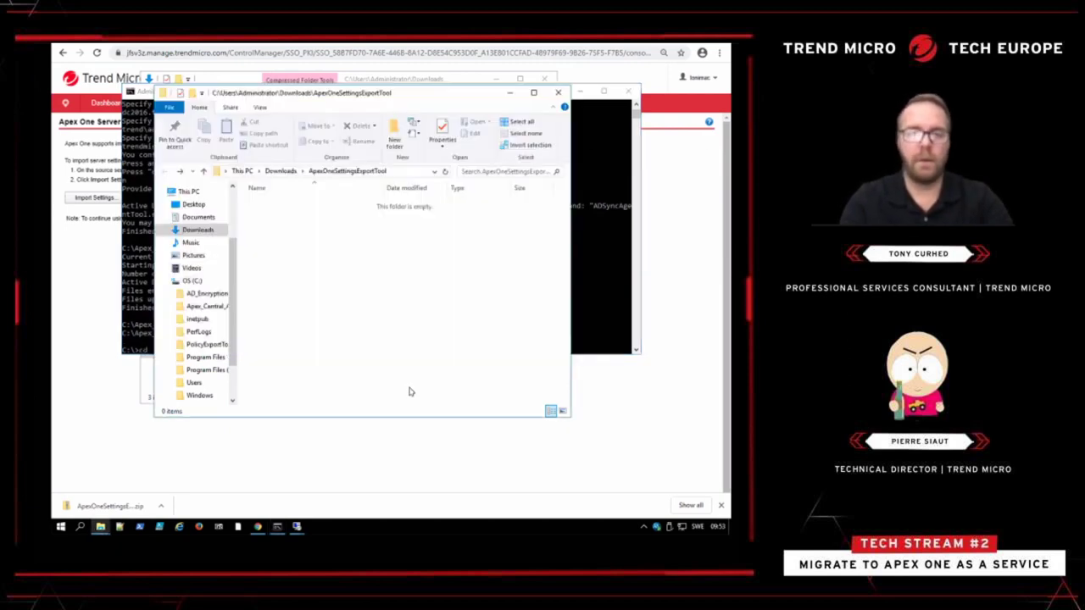
left_click(555, 93)
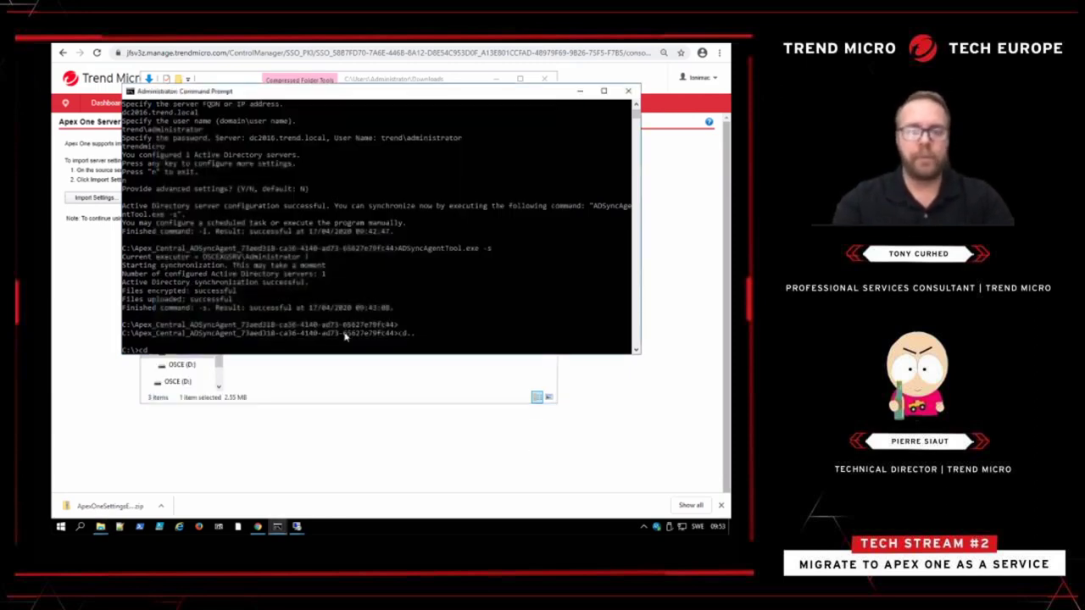
key("Escape")
type("ape")
key("Tab")
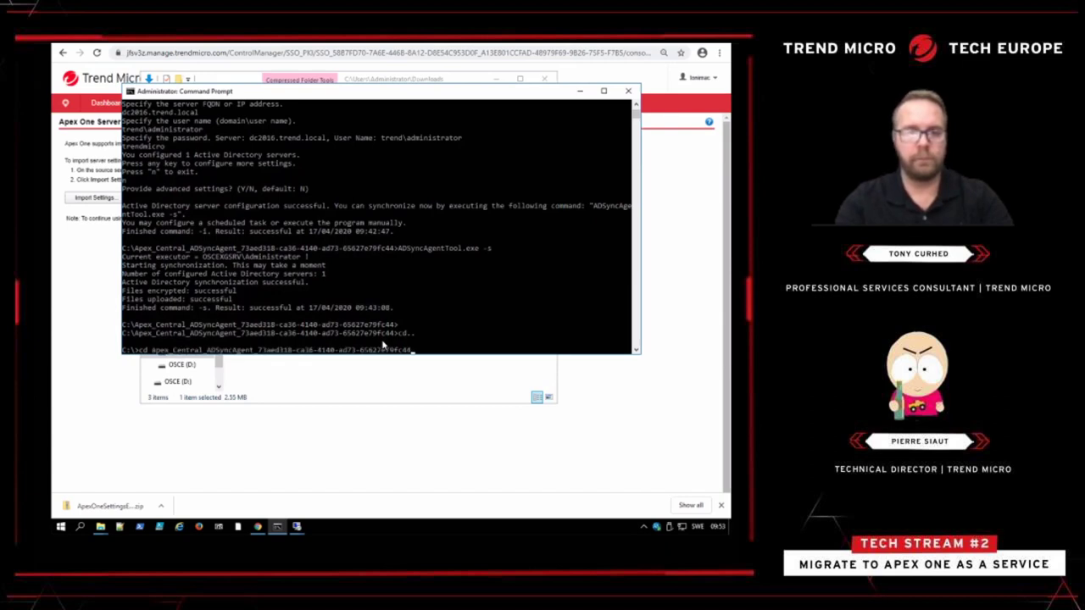
key("BackSpace")
key("BackSpace")
key("BackSpace")
key("BackSpace")
key("BackSpace")
key("BackSpace")
key("BackSpace")
key("BackSpace")
key("BackSpace")
key("BackSpace")
key("BackSpace")
key("BackSpace")
key("BackSpace")
key("BackSpace")
key("BackSpace")
key("BackSpace")
key("BackSpace")
key("BackSpace")
key("BackSpace")
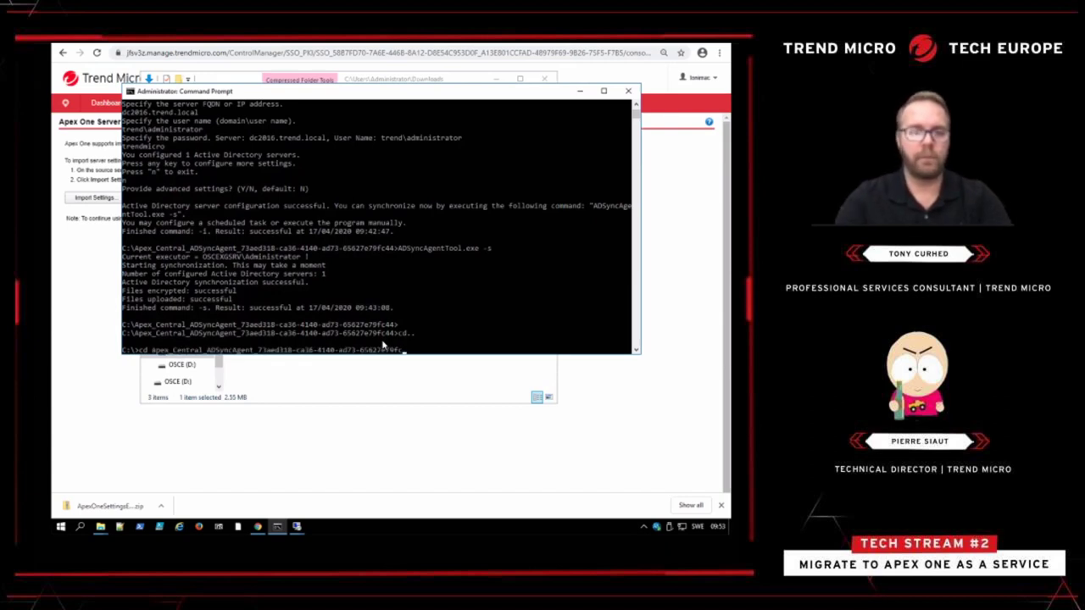
key("BackSpace")
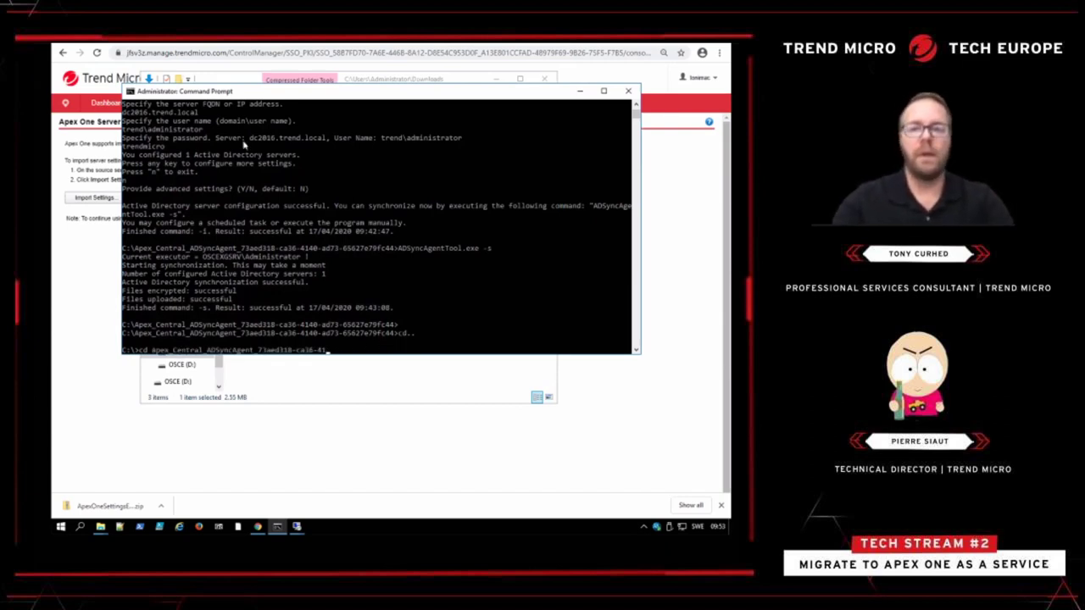
left_click_drag(322, 93, 315, 142)
- Move the ApexOneSettingsExportTool folder from Downloads onto drive C:
left_click(278, 374)
left_click(307, 263)
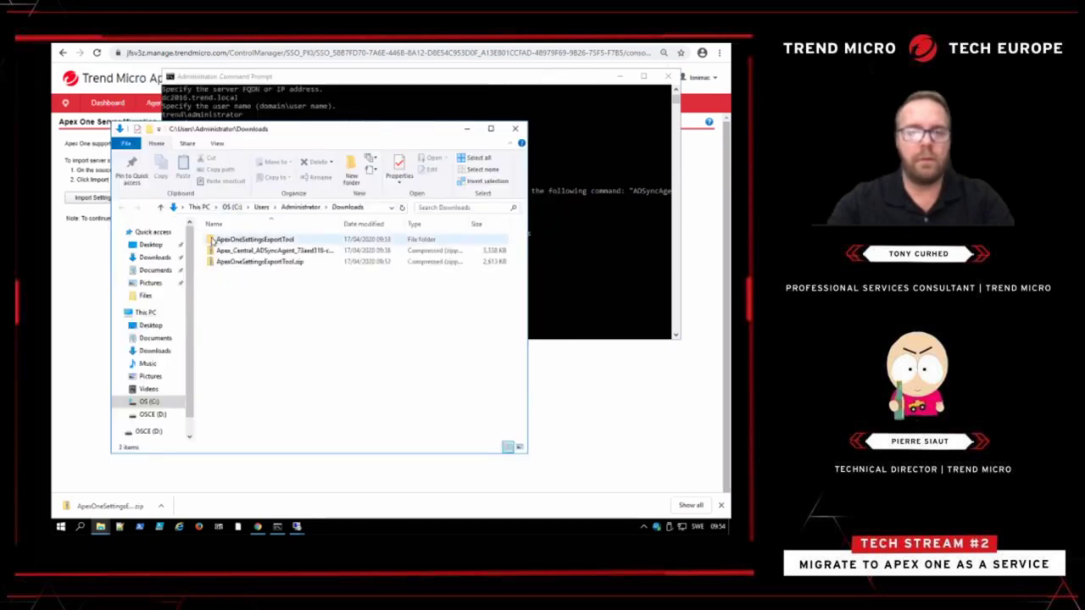
left_click(212, 241)
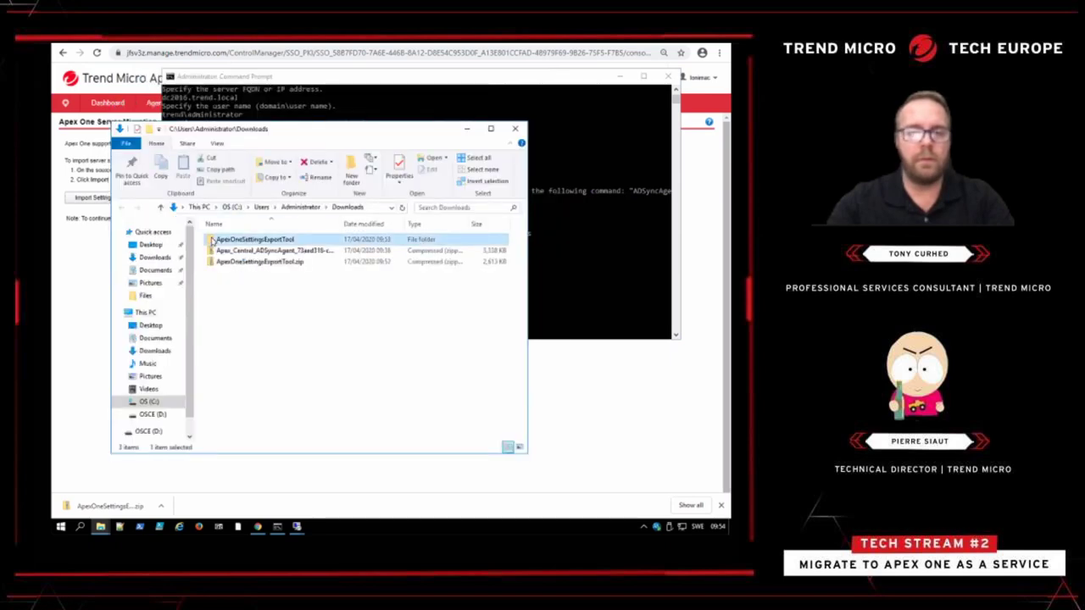
left_click_drag(212, 241, 153, 401)
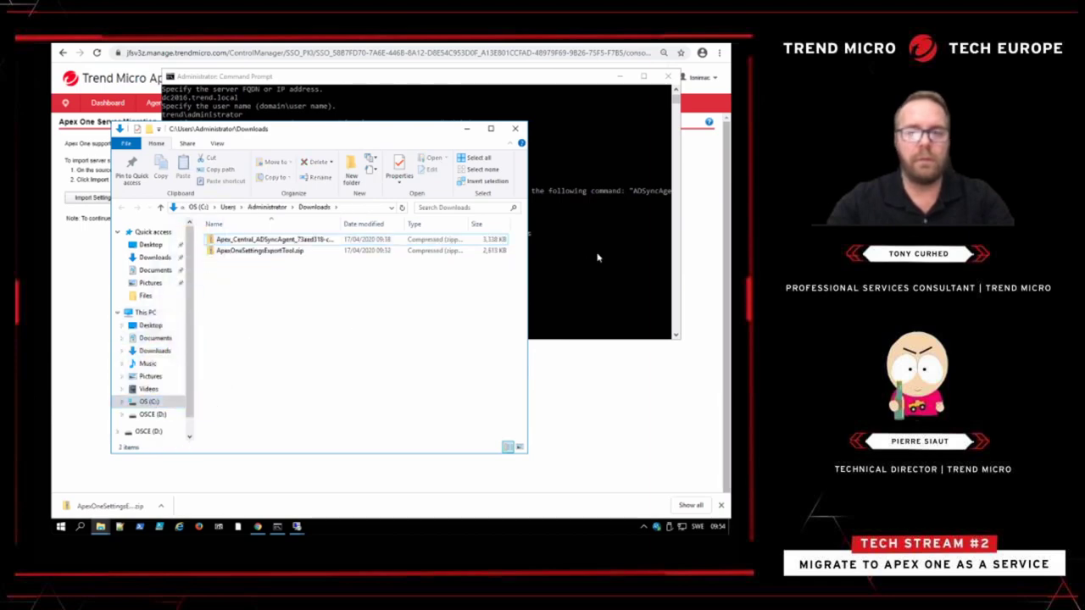
- Clear the partial command and list the contents of C:\ with dir
left_click(582, 286)
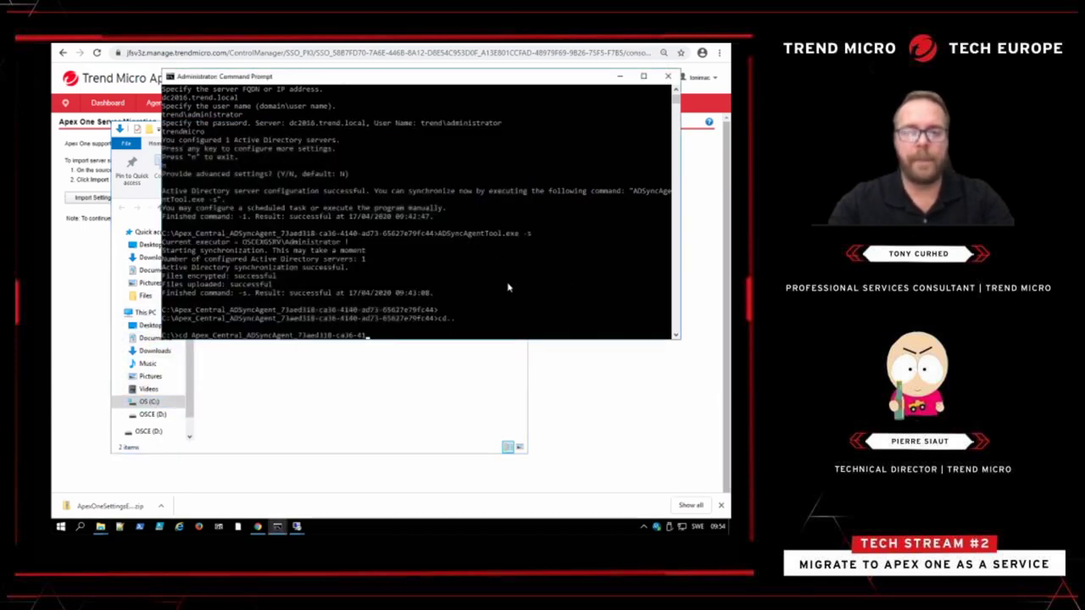
key("Tab")
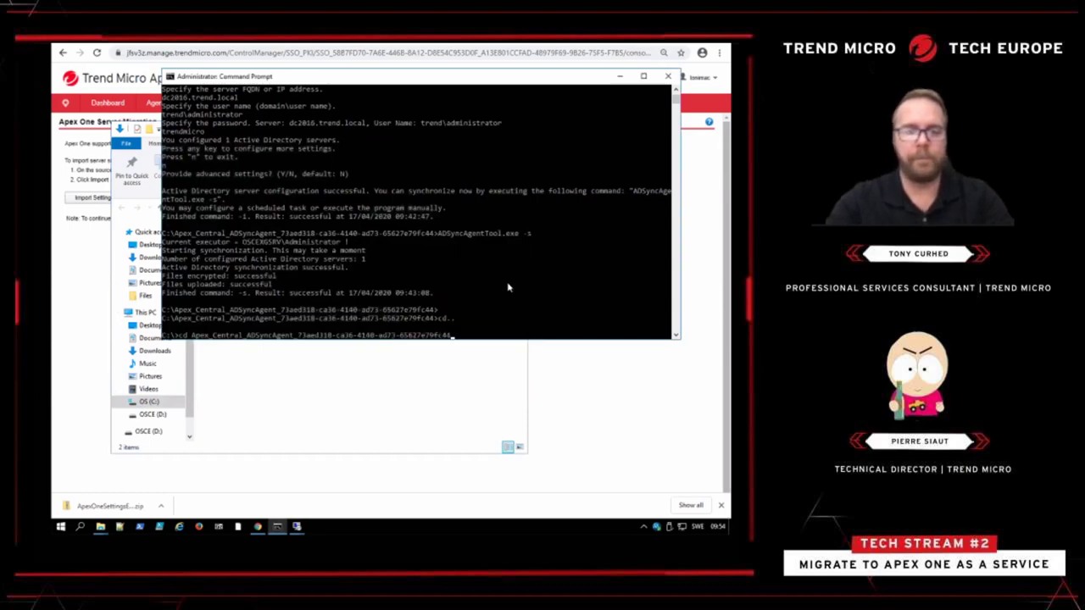
key("BackSpace")
key("BackSpace")
key("BackSpace")
key("BackSpace")
key("BackSpace")
key("BackSpace")
key("BackSpace")
key("BackSpace")
key("BackSpace")
key("BackSpace")
key("BackSpace")
key("BackSpace")
key("BackSpace")
key("BackSpace")
key("BackSpace")
key("BackSpace")
key("BackSpace")
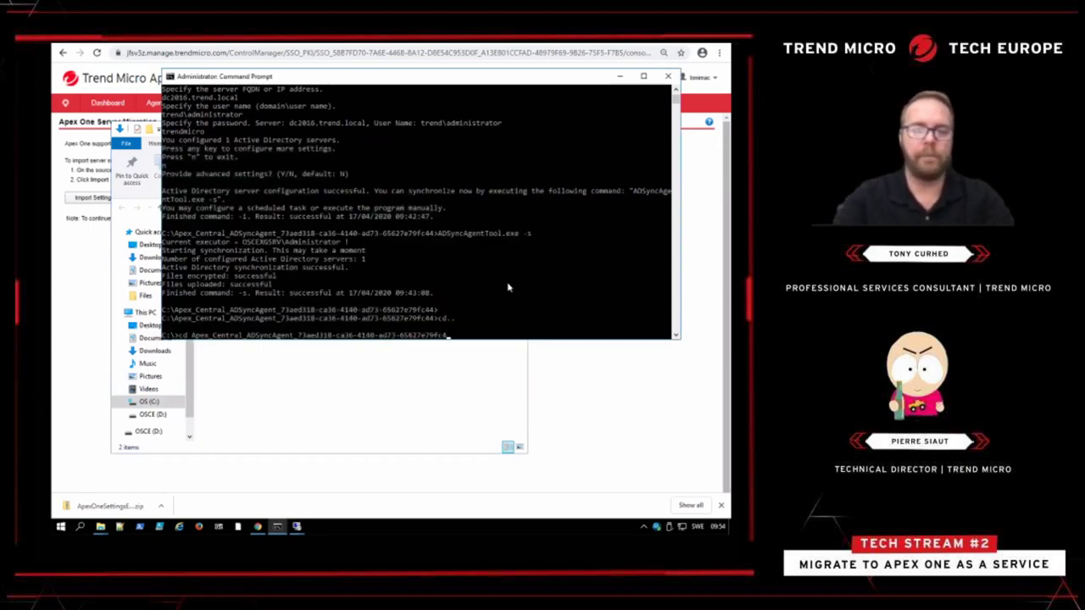
key("BackSpace")
key("BackSpace")
key("BackSpace")
key("BackSpace")
key("BackSpace")
key("BackSpace")
key("BackSpace")
key("BackSpace")
key("BackSpace")
key("BackSpace")
key("BackSpace")
key("BackSpace")
key("BackSpace")
key("BackSpace")
key("BackSpace")
key("BackSpace")
key("BackSpace")
key("BackSpace")
key("BackSpace")
key("BackSpace")
key("BackSpace")
key("BackSpace")
key("BackSpace")
type("dir")
key("Return")
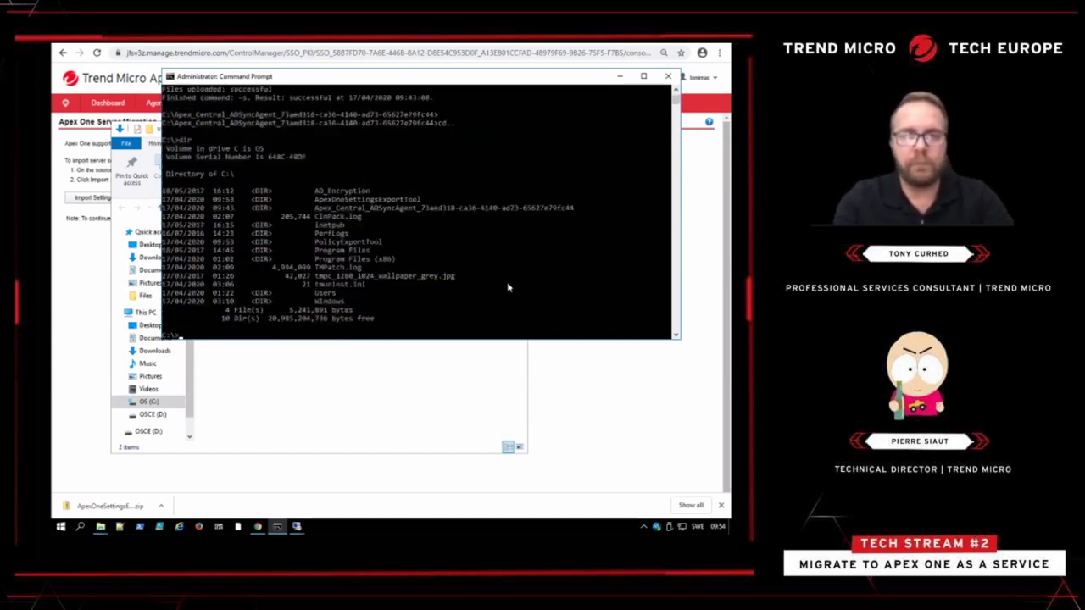
- Enter C:\ApexOneSettingsExportTool, clear the screen, and confirm dir reports 0 files
type("cd ap")
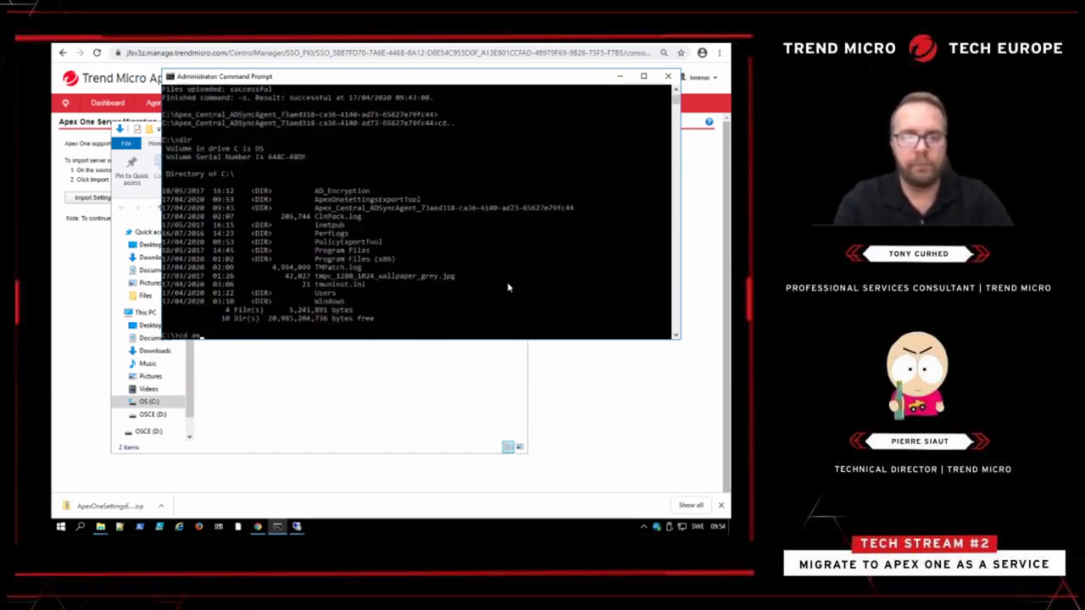
type("a")
key("Tab")
key("Tab")
key("Return")
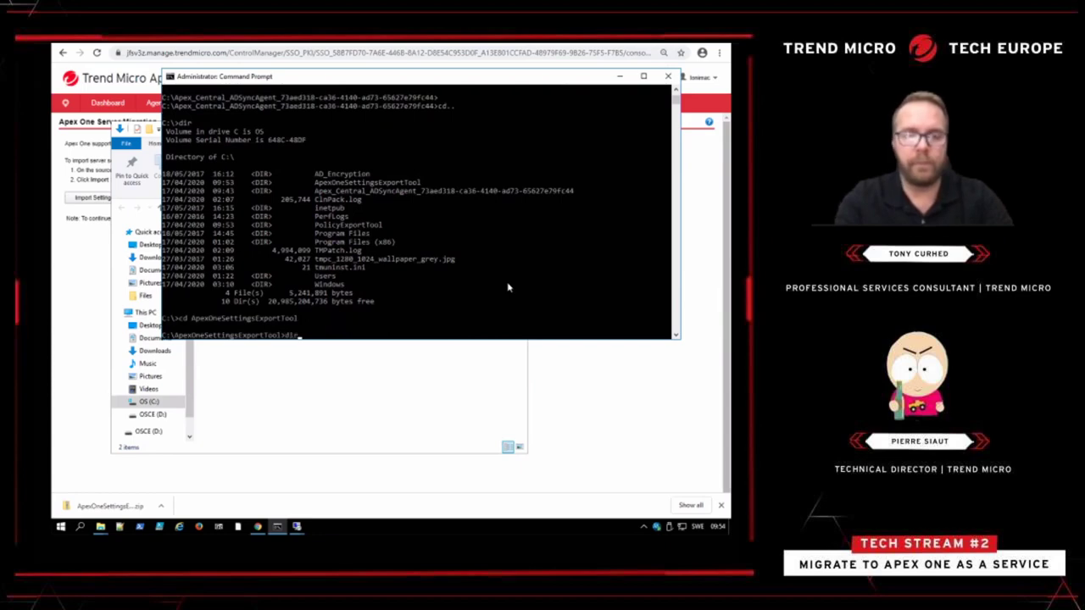
key("Return")
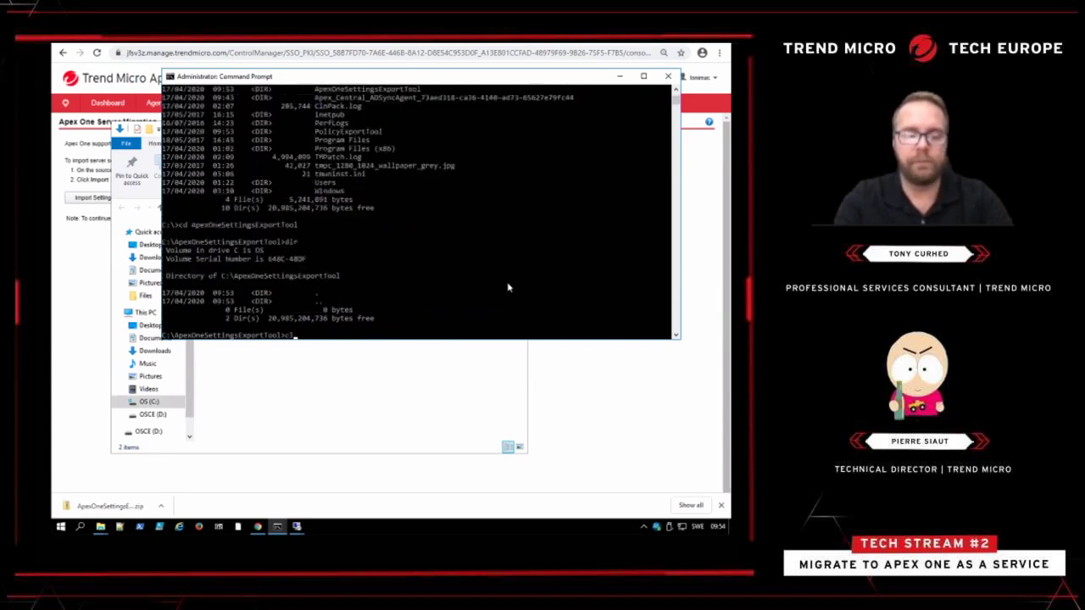
key("Return")
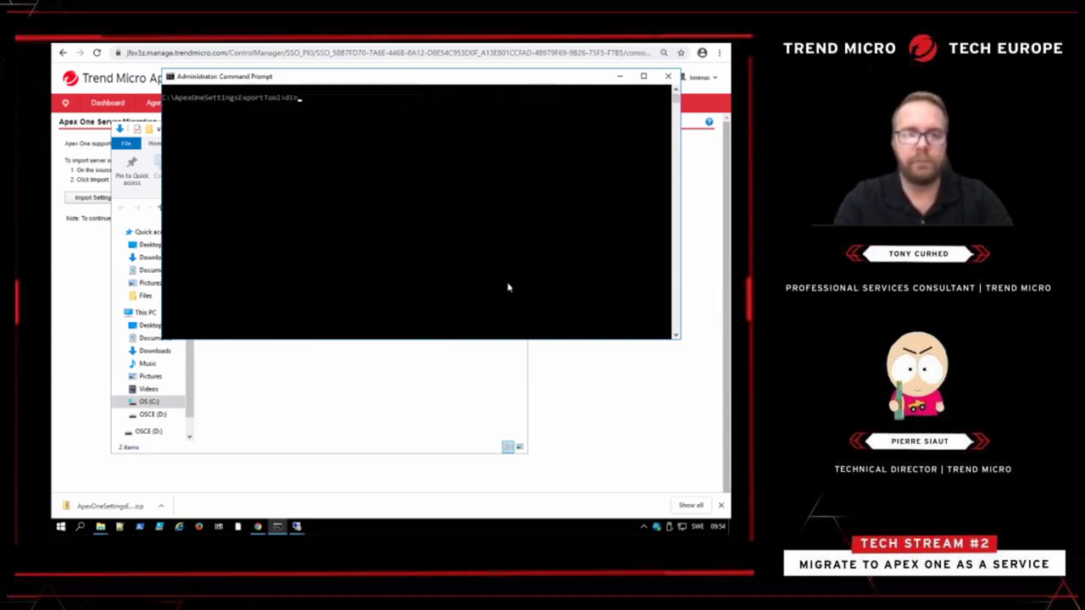
type("dir")
key("Return")
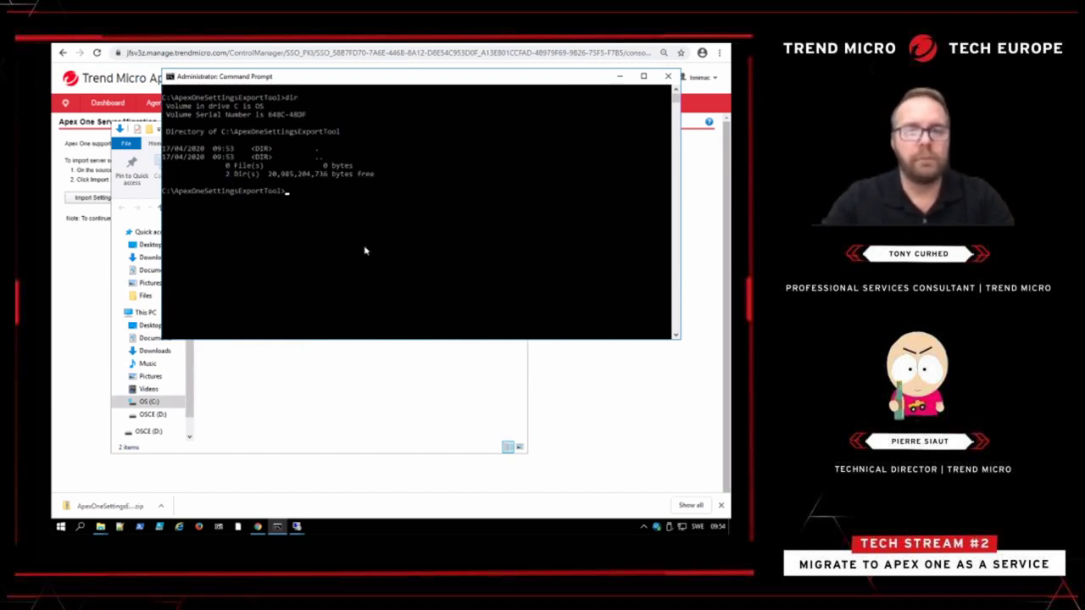
left_click_drag(391, 77, 372, 88)
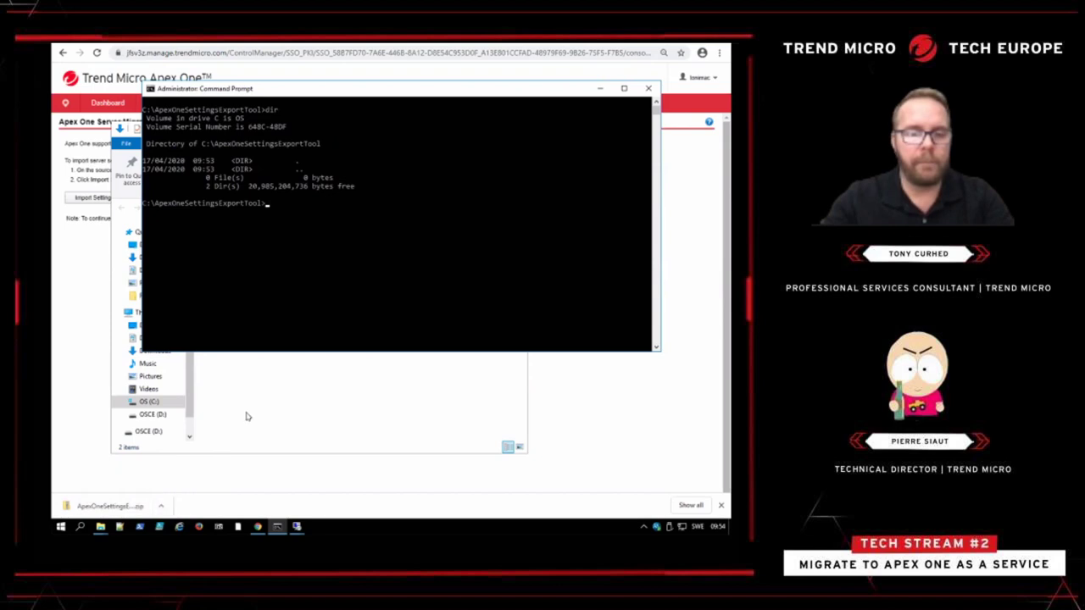
- Show drive C: with a wider Name column, inspect PolicyExportTool's files, and return
left_click(255, 380)
left_click_drag(253, 251, 149, 306)
left_click(148, 305)
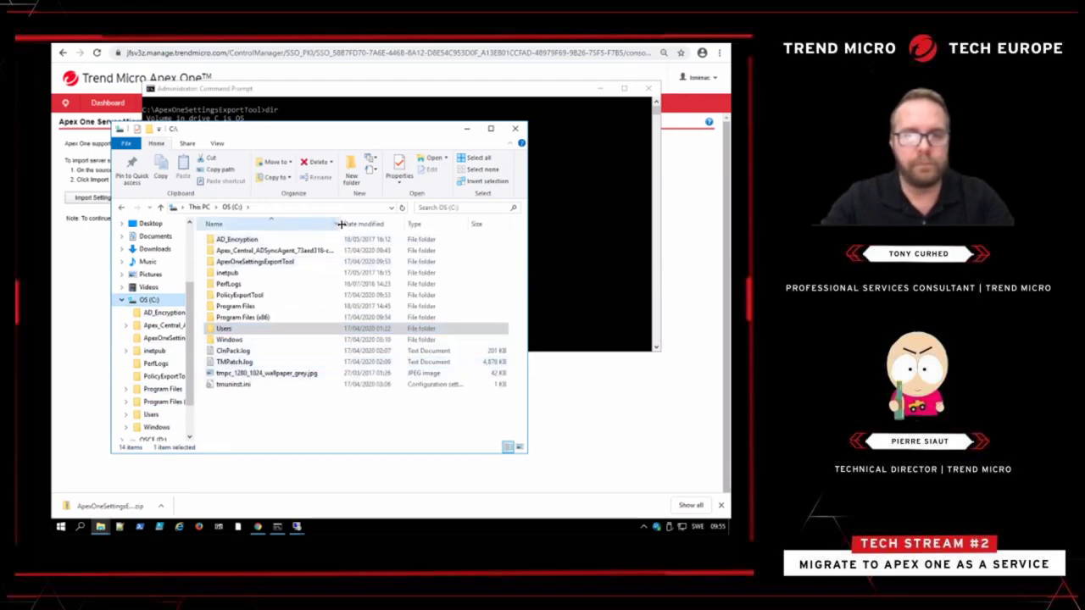
left_click_drag(353, 225, 397, 225)
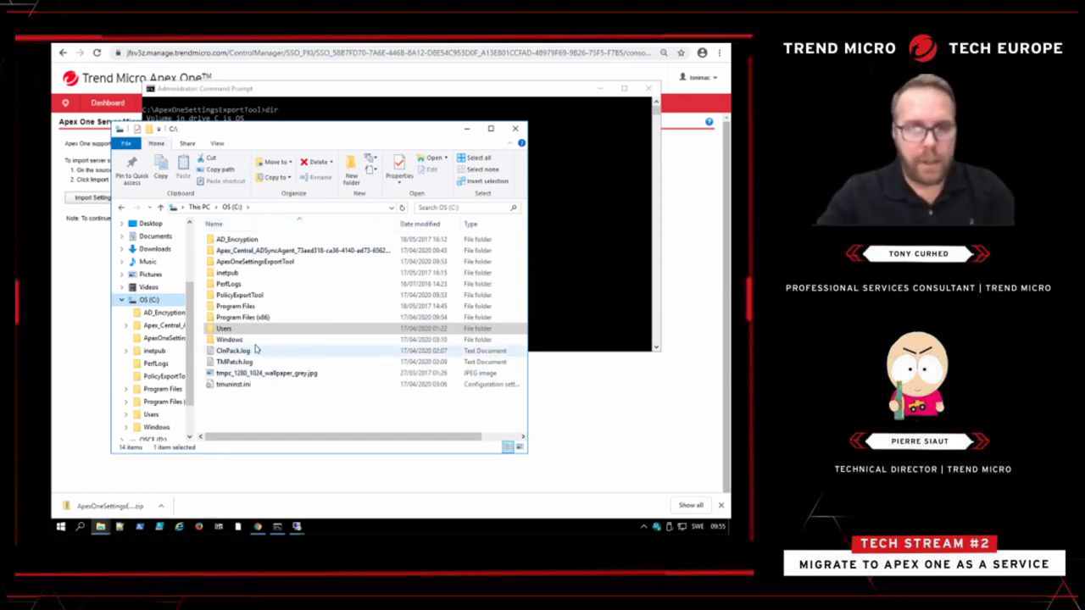
double_click(240, 294)
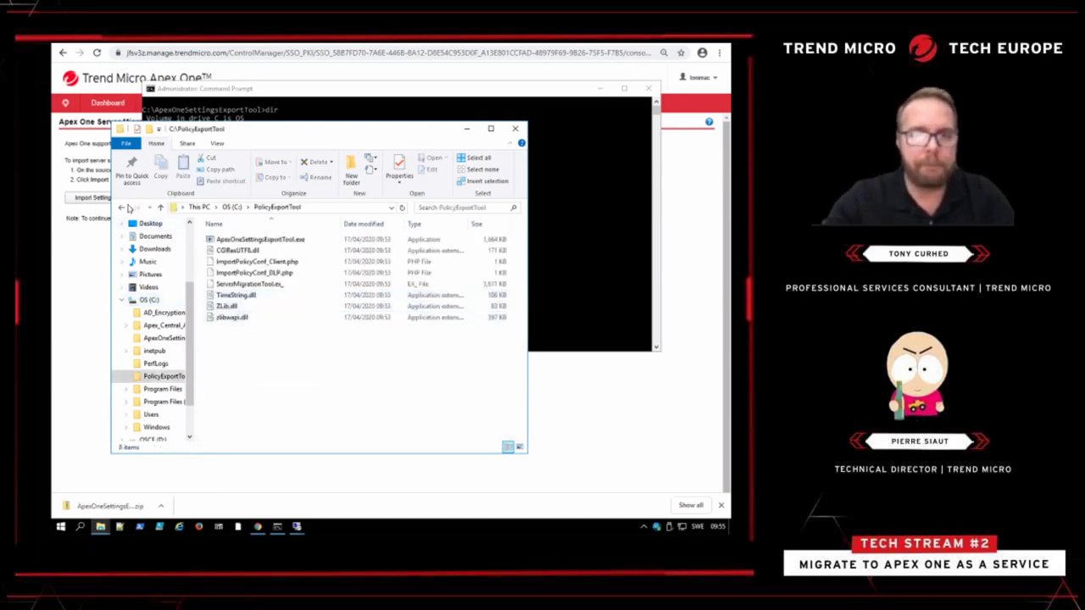
left_click(123, 207)
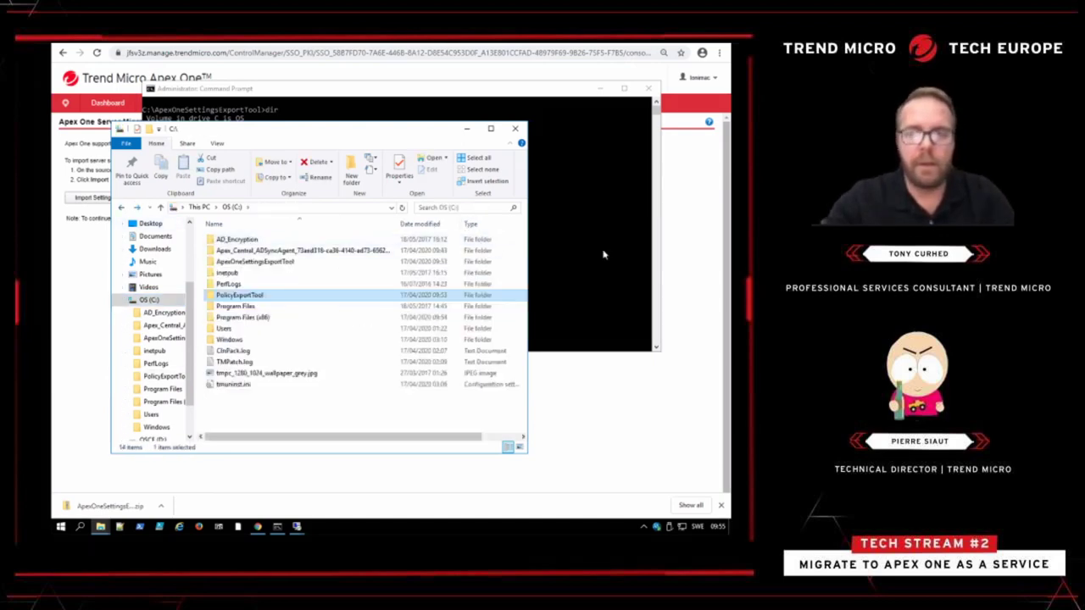
left_click(604, 254)
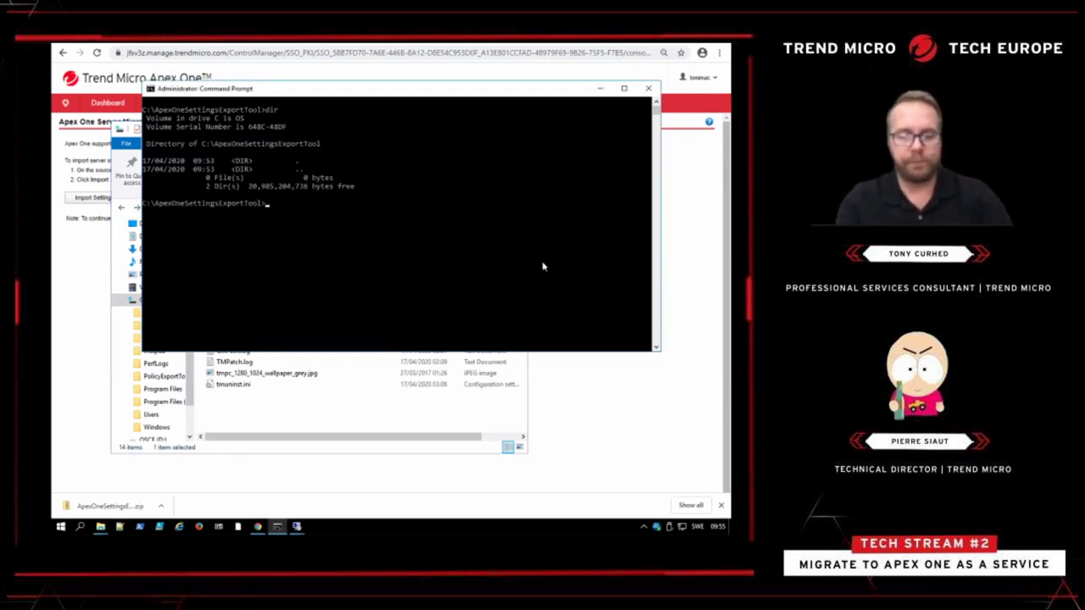
- Change to C:\PolicyExportTool and list its files with dir
type("cd..")
key("Return")
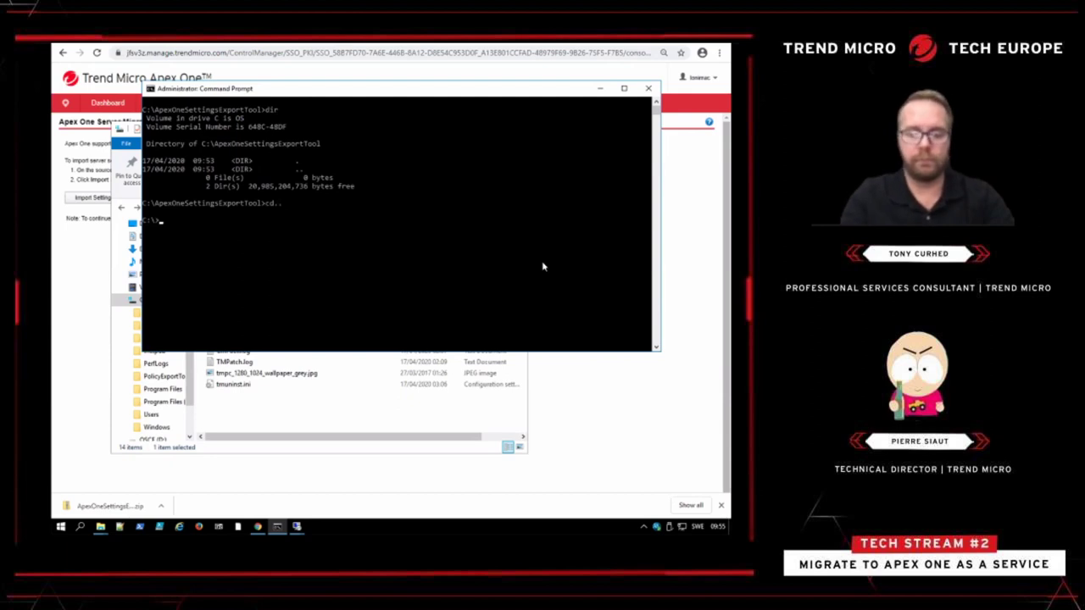
type("cd pol")
key("Tab")
key("Return")
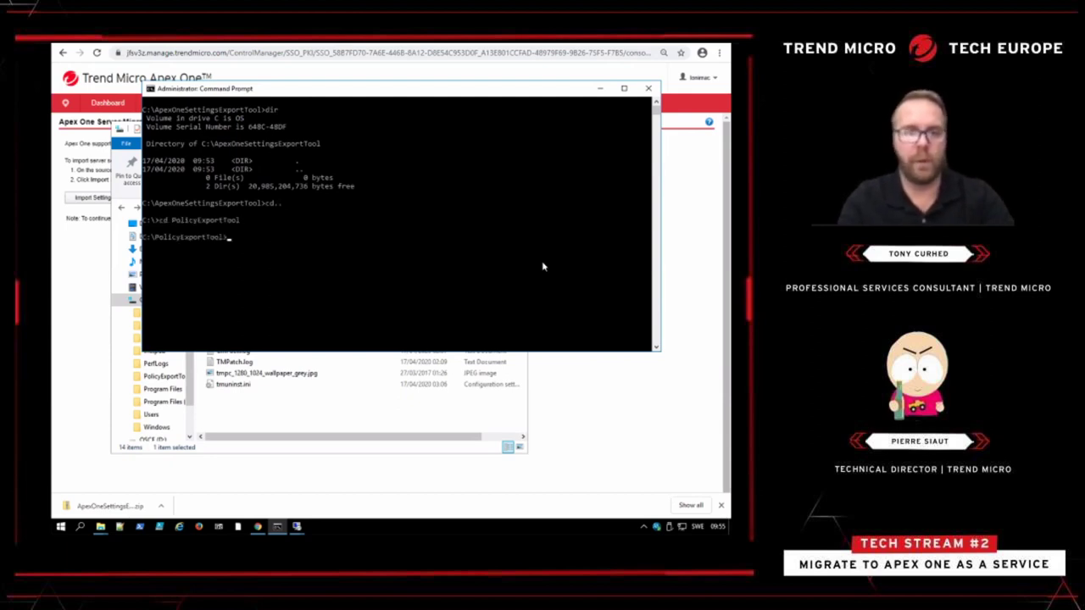
type("dir")
key("Return")
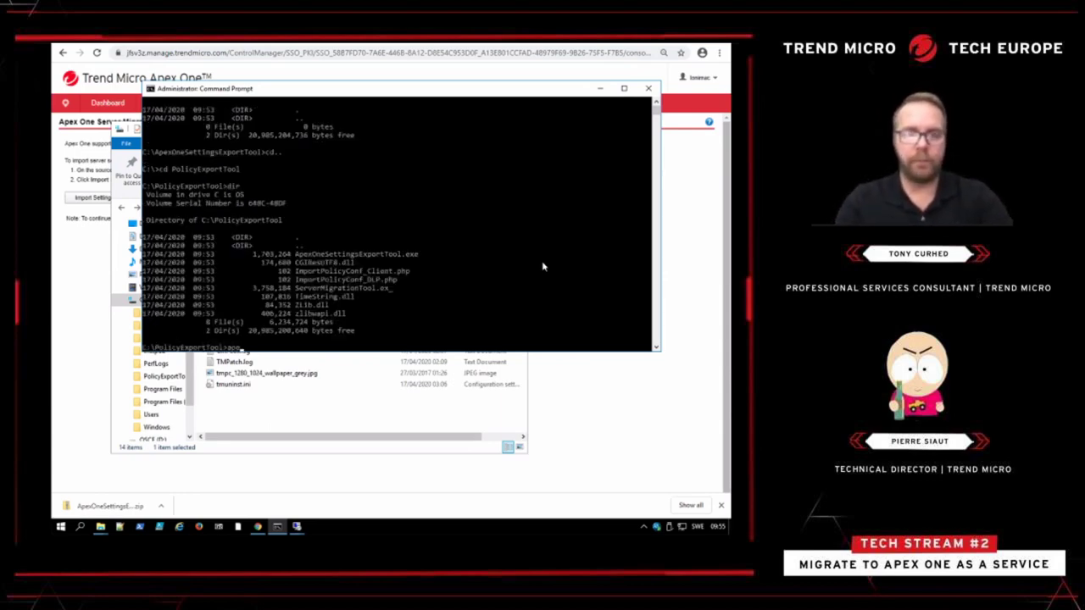
- Run ApexOneSettingsExportTool.exe and highlight the lines reporting the three exported zip files
type("ape")
key("Tab")
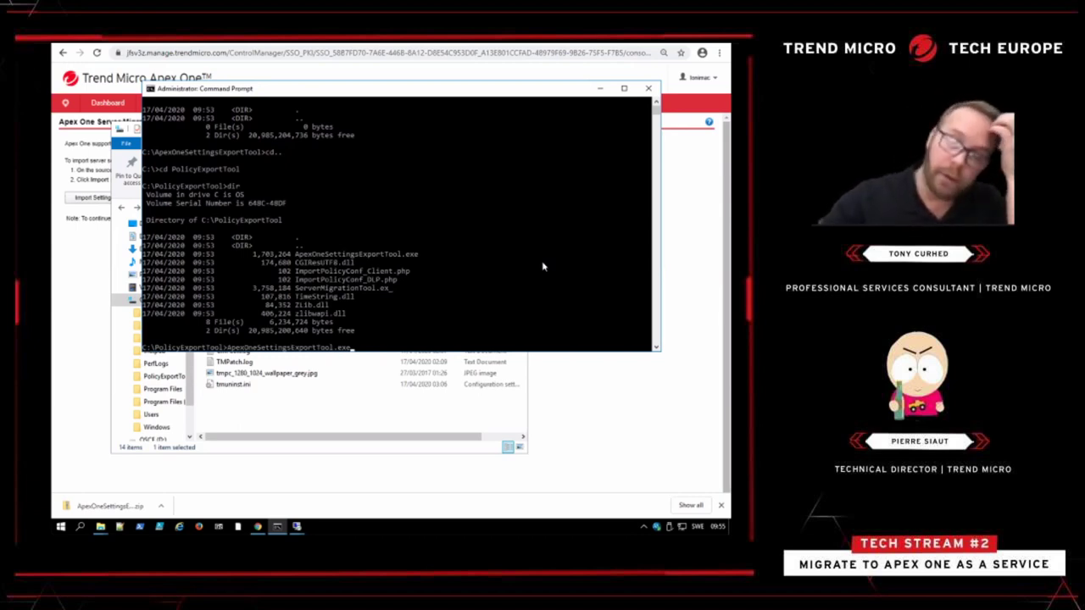
key("Return")
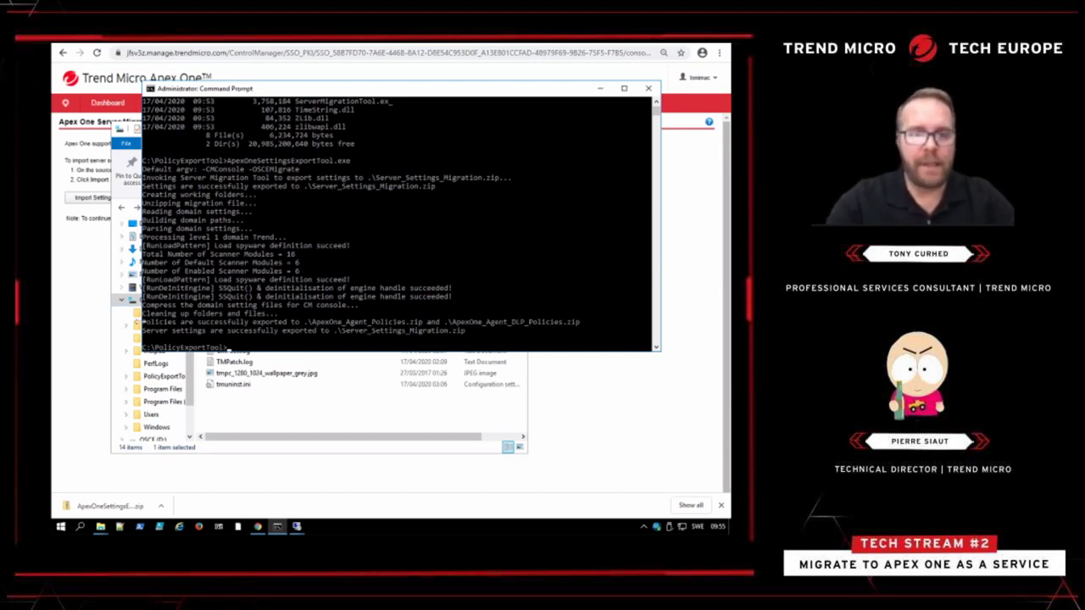
left_click_drag(142, 325, 487, 337)
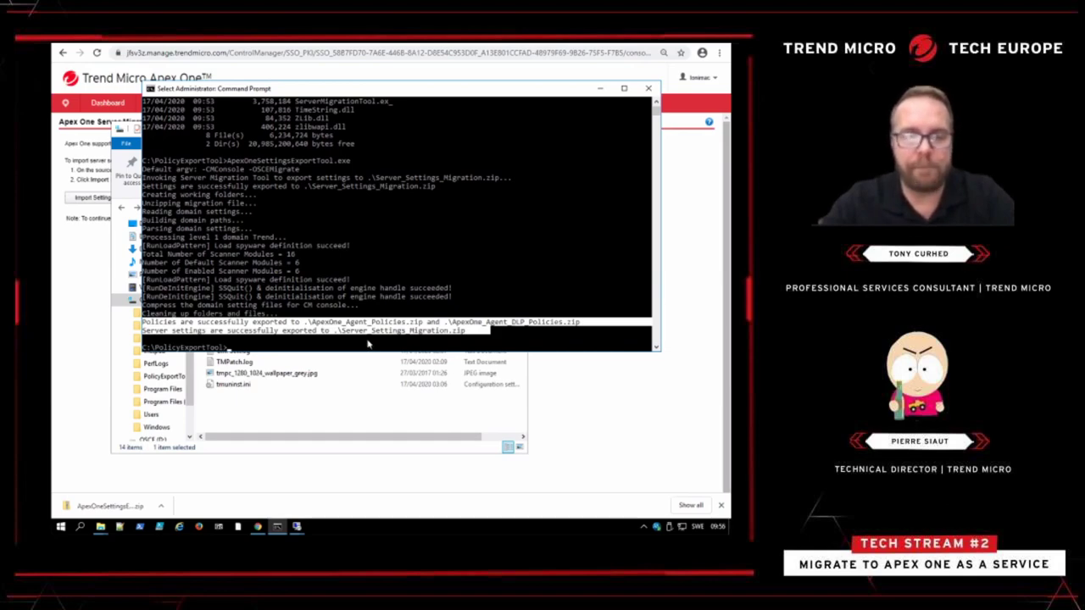
- Open C:\PolicyExportTool in File Explorer and sort by Type to see the exported zips
left_click(331, 415)
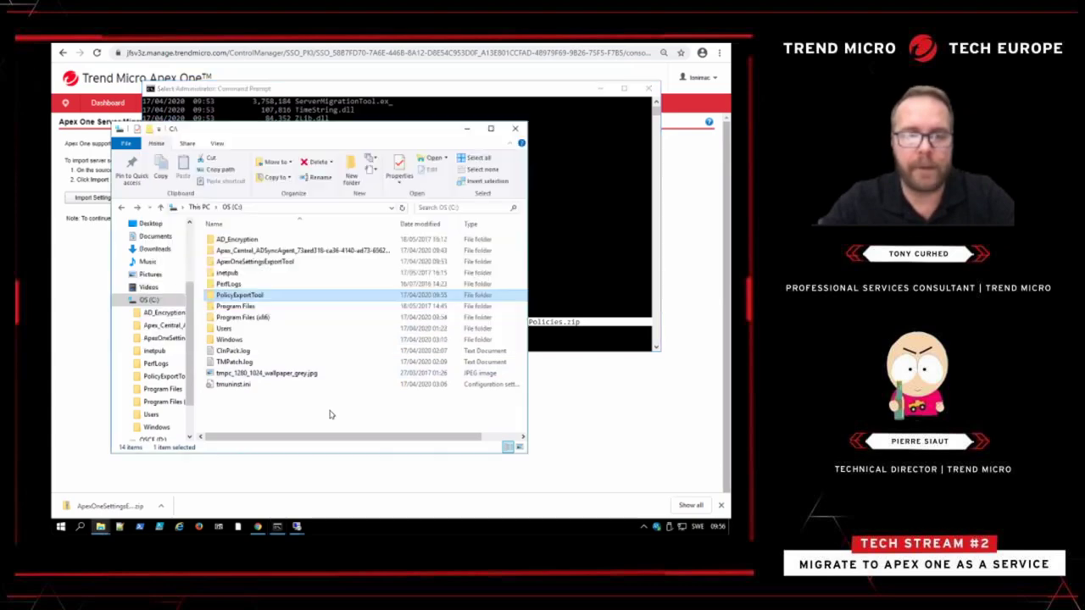
double_click(242, 296)
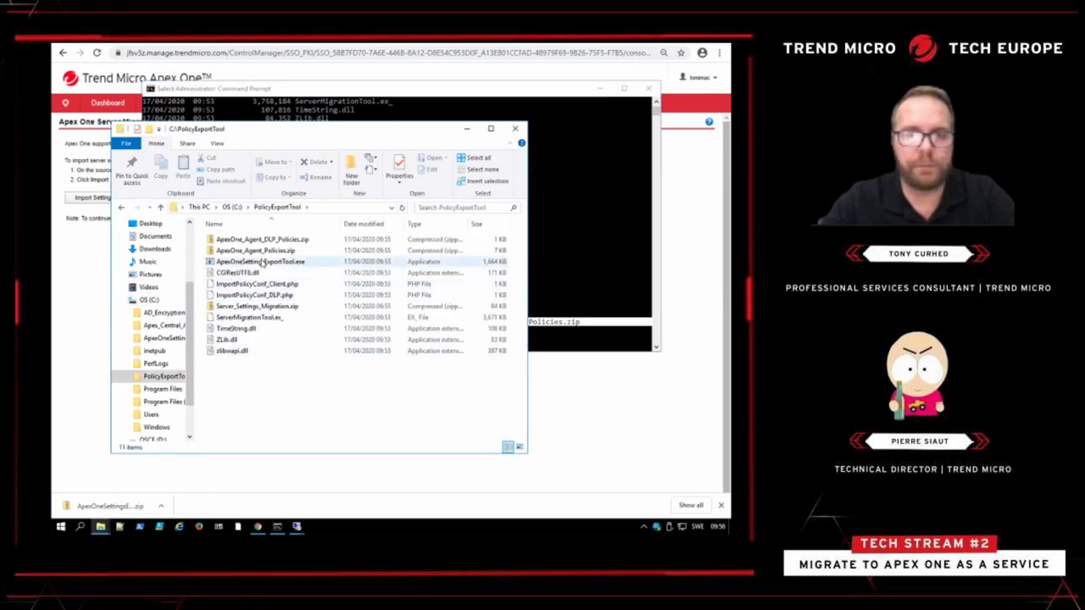
left_click(428, 225)
left_click(428, 225)
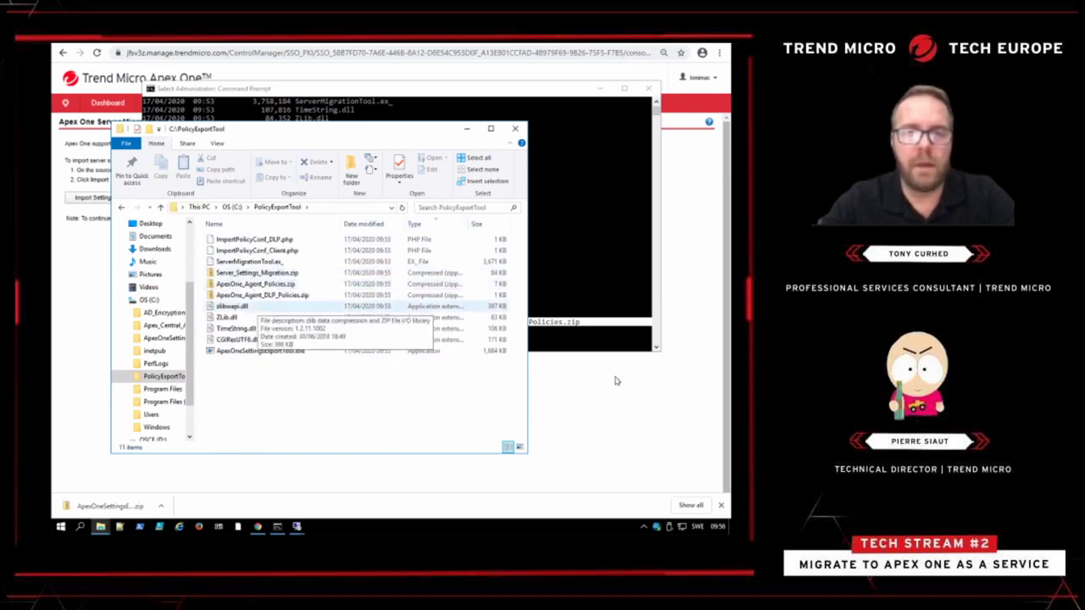
left_click(687, 378)
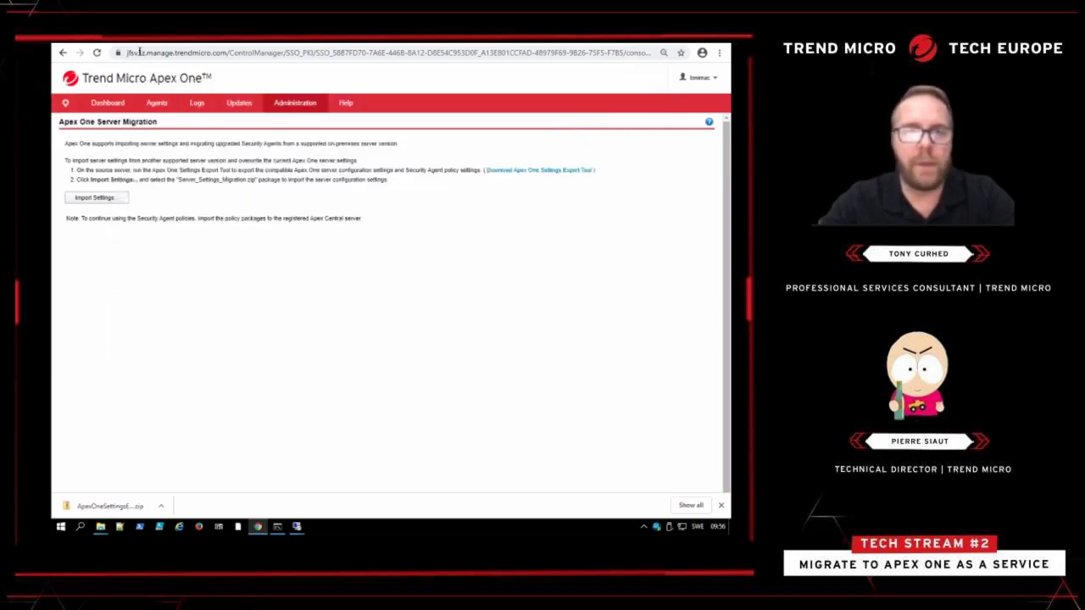
- Glance at the OfficeScan agent settings list, then return to Apex Central's Server Registration tab
key("ctrl+Tab")
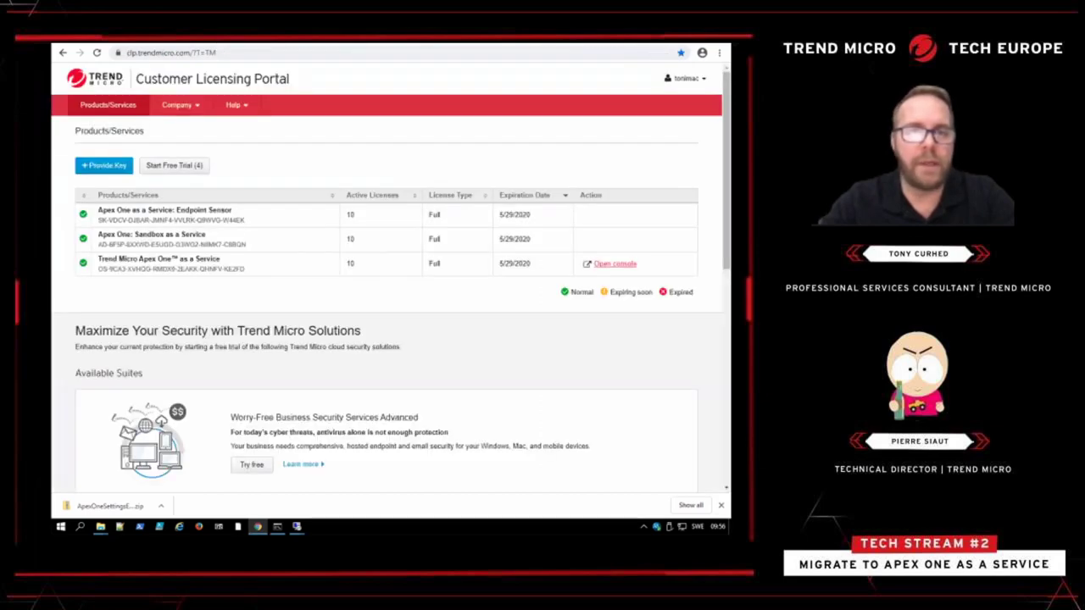
key("ctrl+Tab")
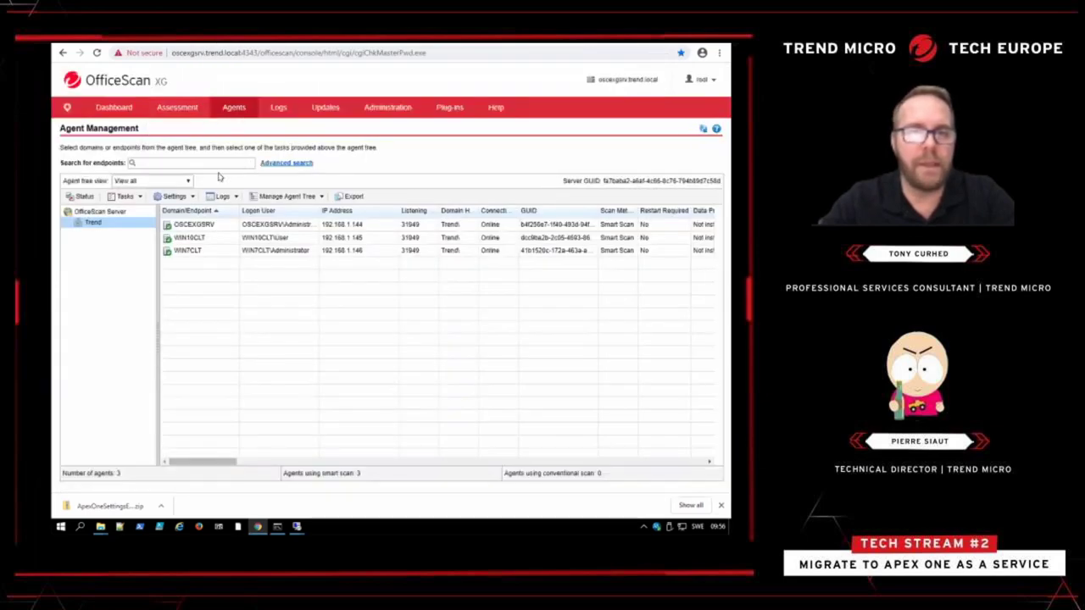
left_click(175, 197)
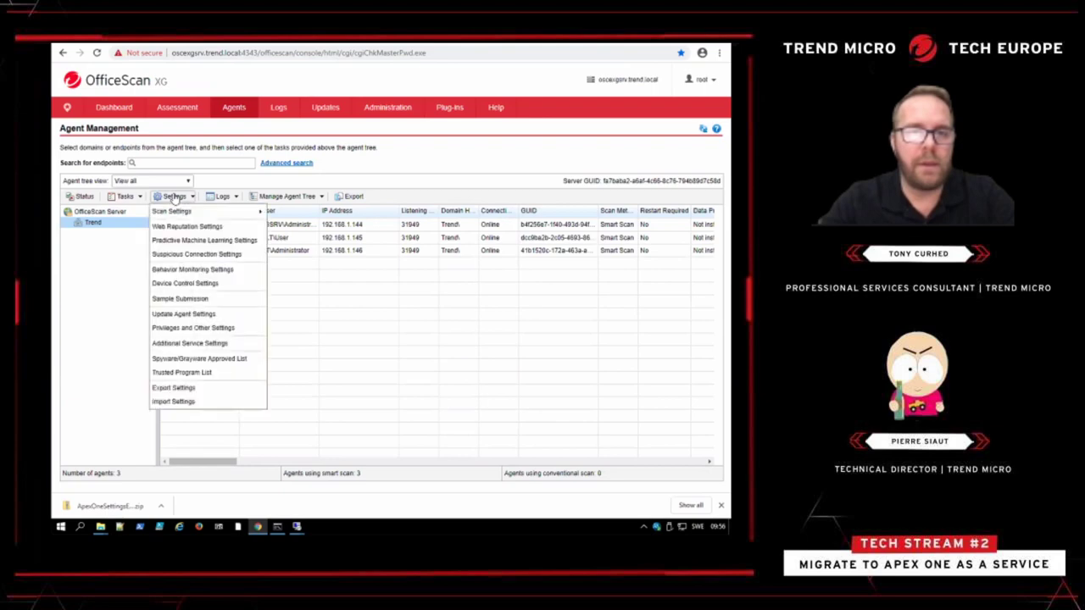
mouse_move(186, 212)
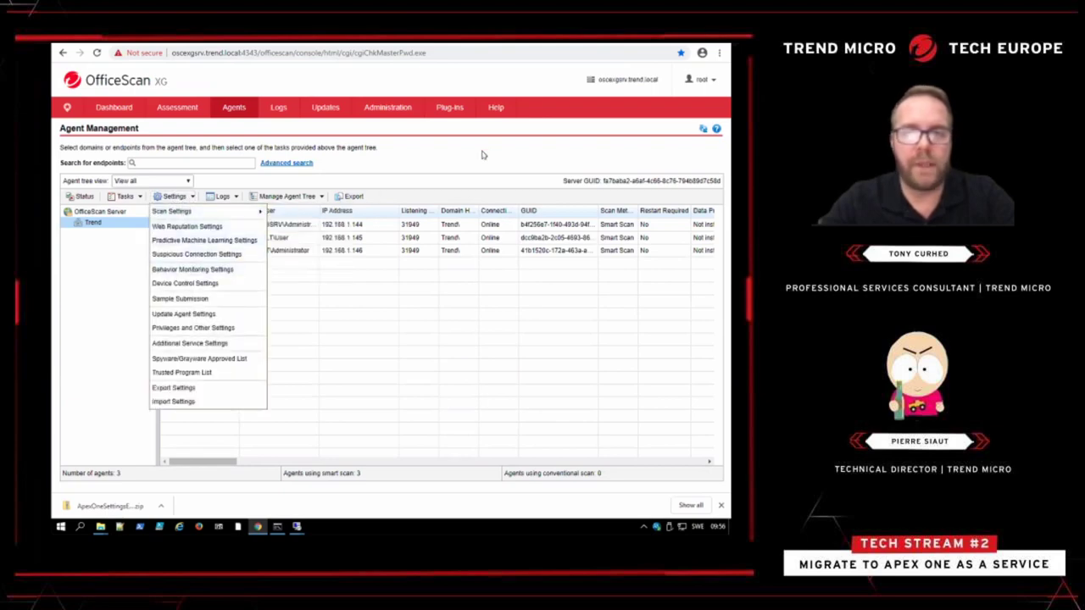
left_click(157, 88)
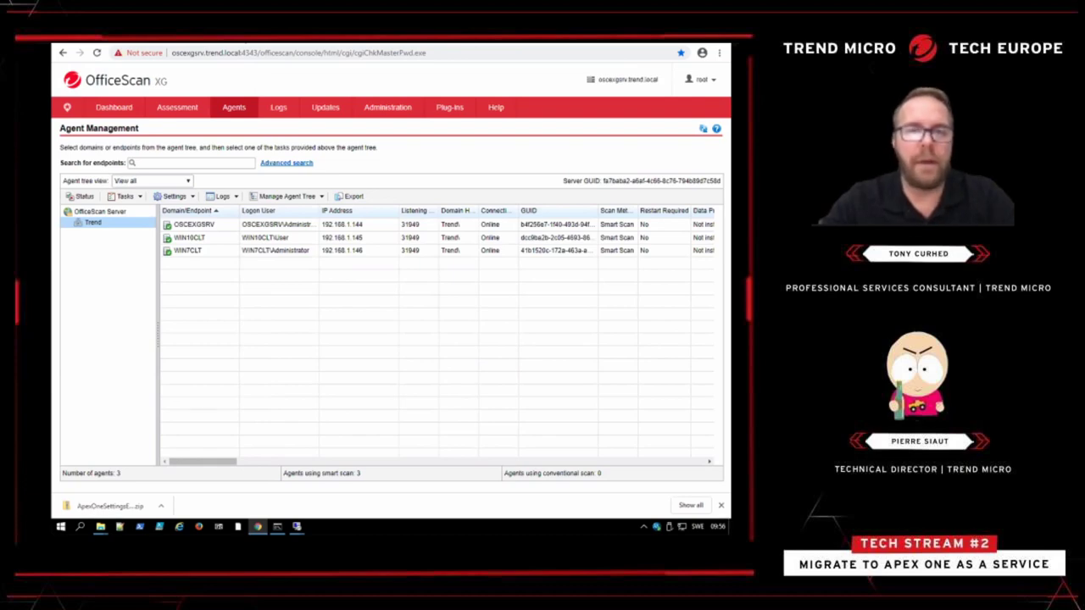
key("ctrl+Tab")
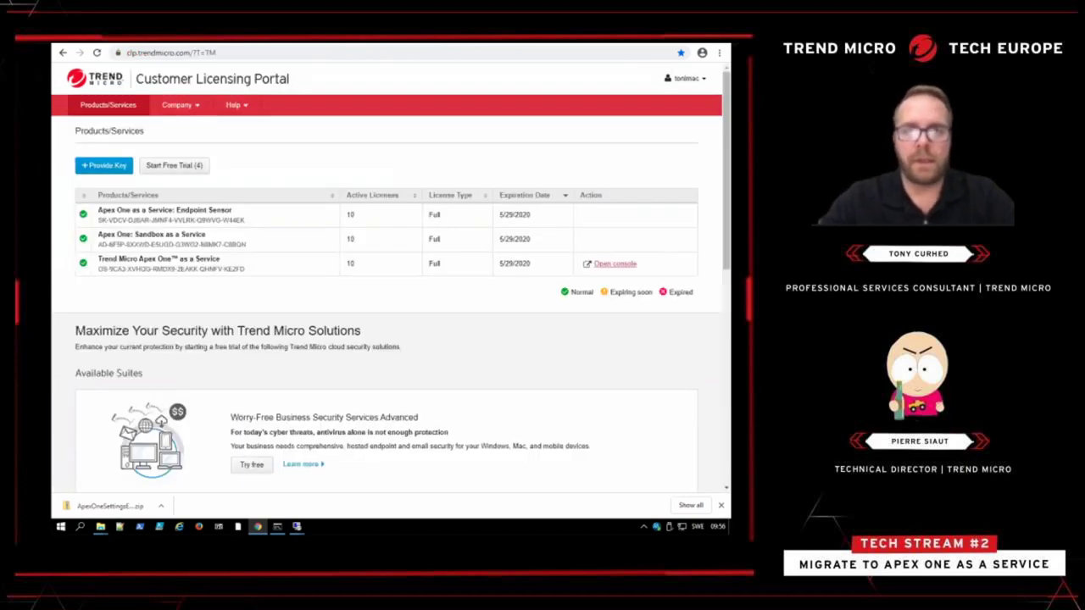
key("ctrl+Tab")
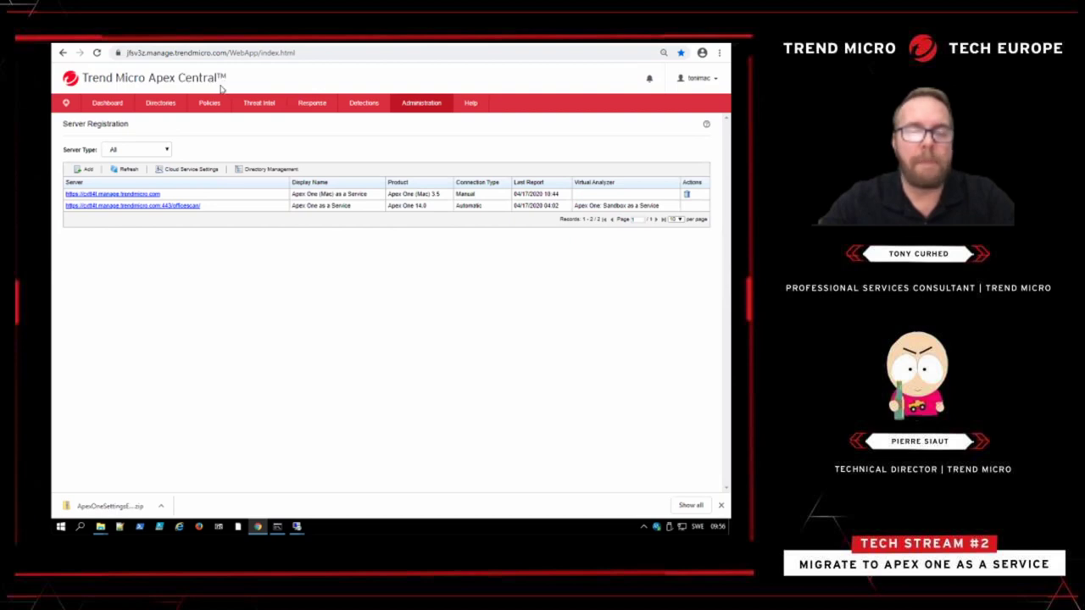
- In Policy Management, close the help guide and create a new Apex One Security Agent policy
mouse_move(198, 100)
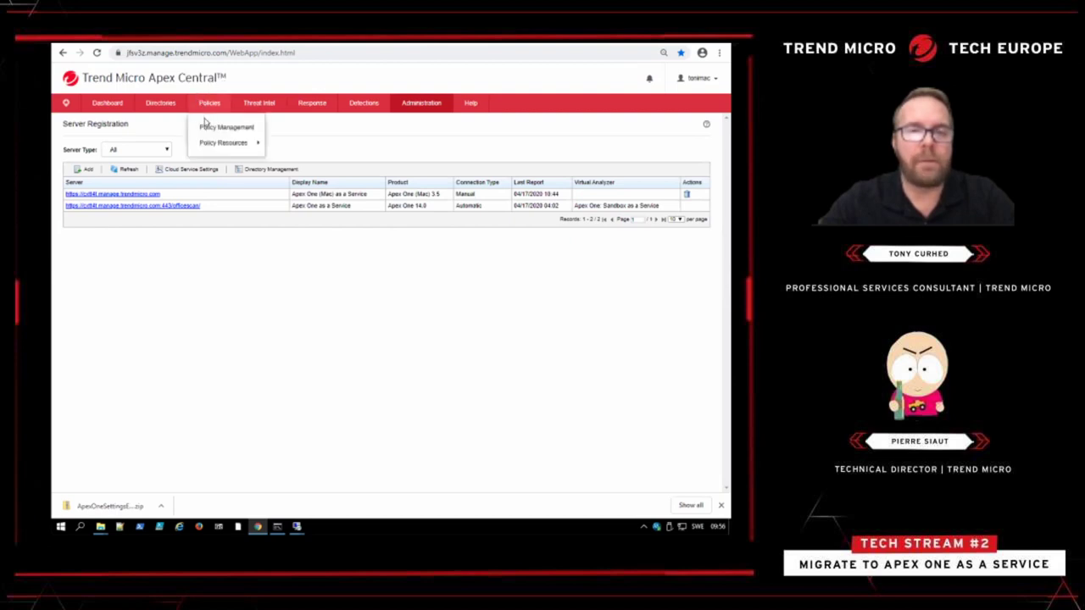
left_click(206, 127)
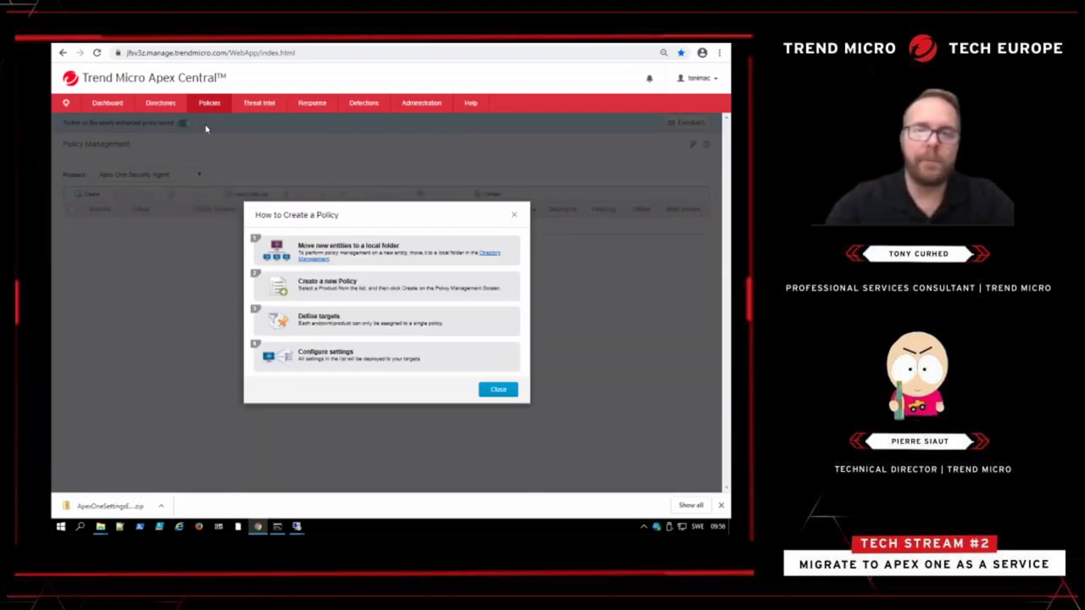
left_click(513, 217)
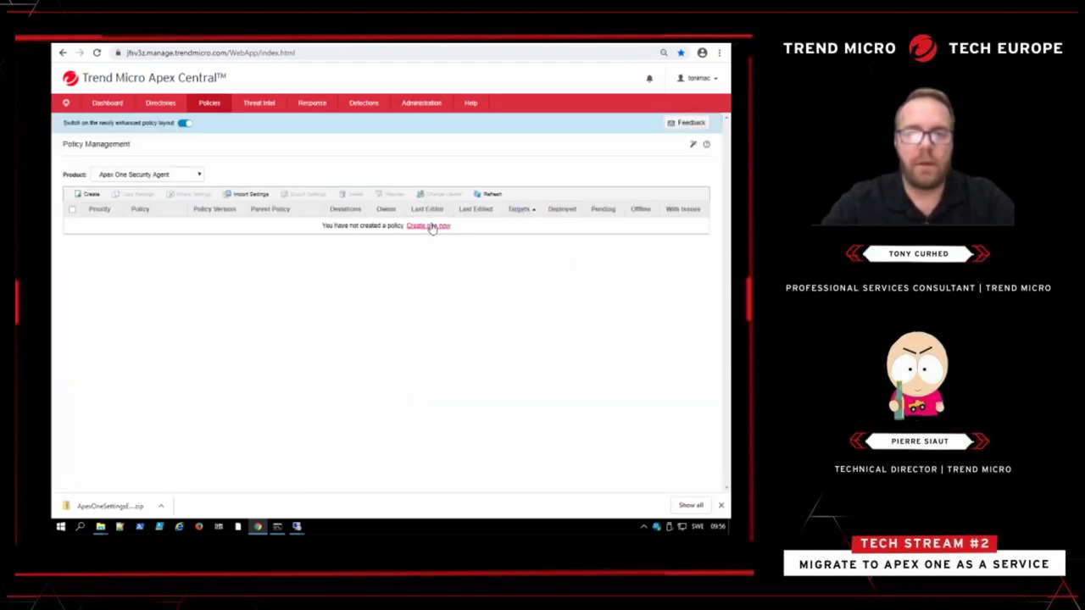
left_click(183, 177)
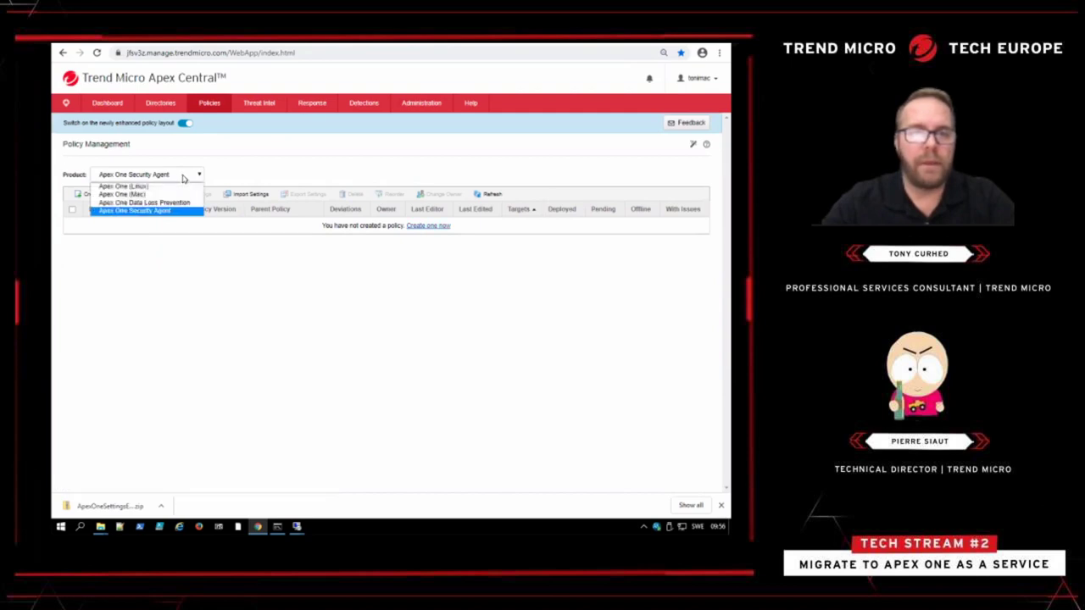
left_click(156, 213)
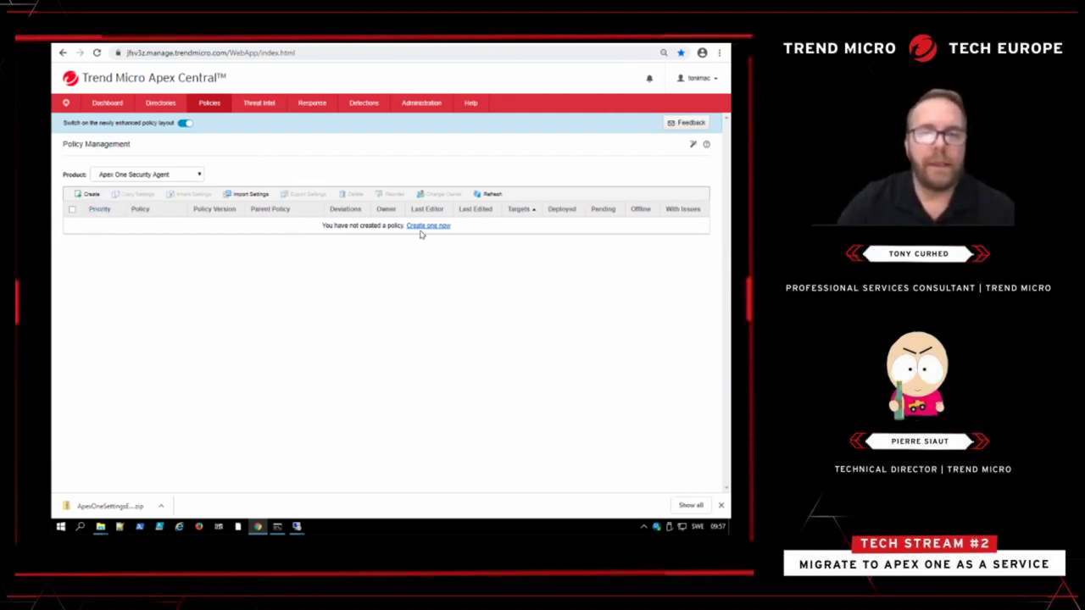
left_click(101, 196)
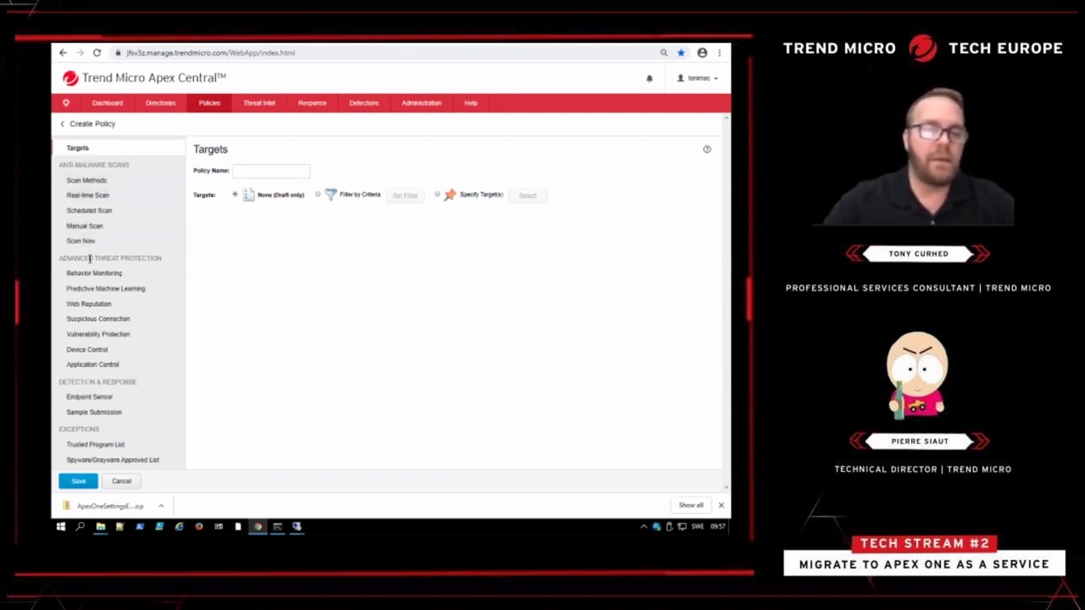
- Dismiss the download notice, discard the draft policy, and close the policy creation guide
scroll(89, 254, "down", 1)
scroll(91, 267, "down", 1)
left_click(721, 505)
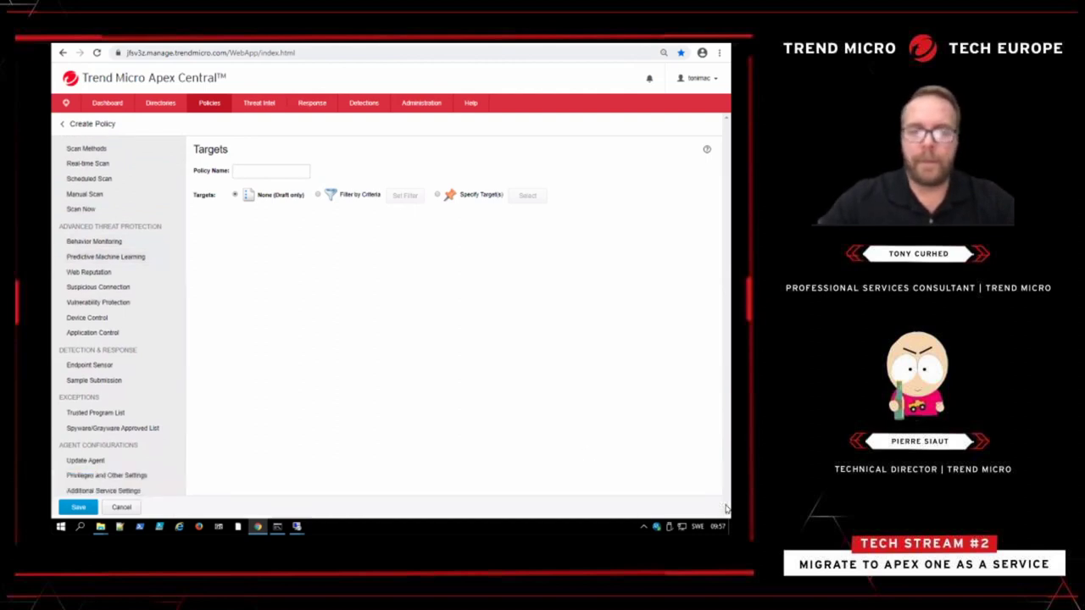
scroll(124, 281, "down", 1)
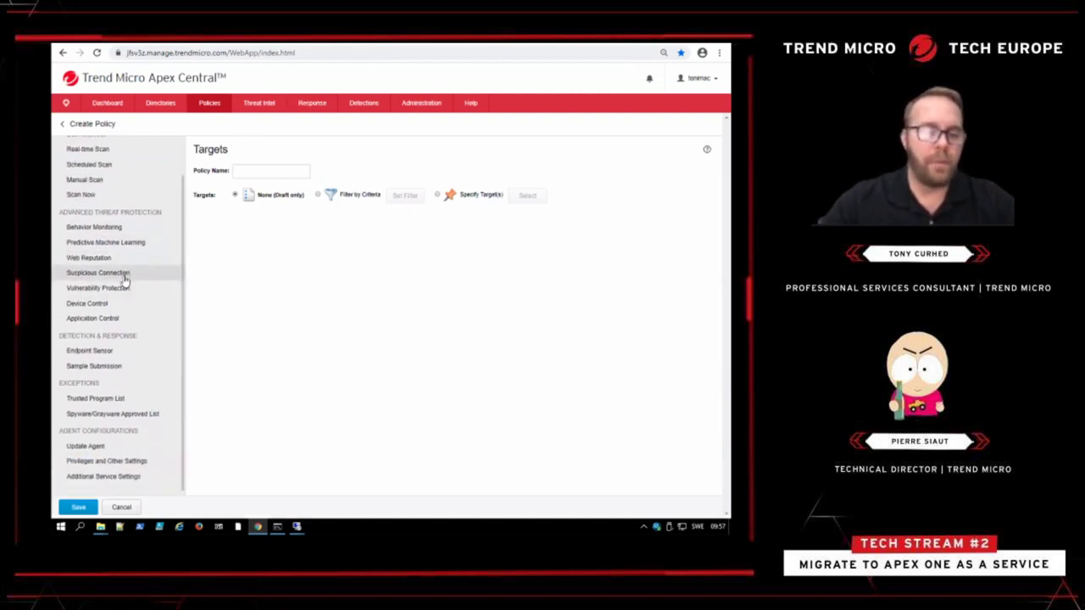
scroll(124, 279, "up", 3)
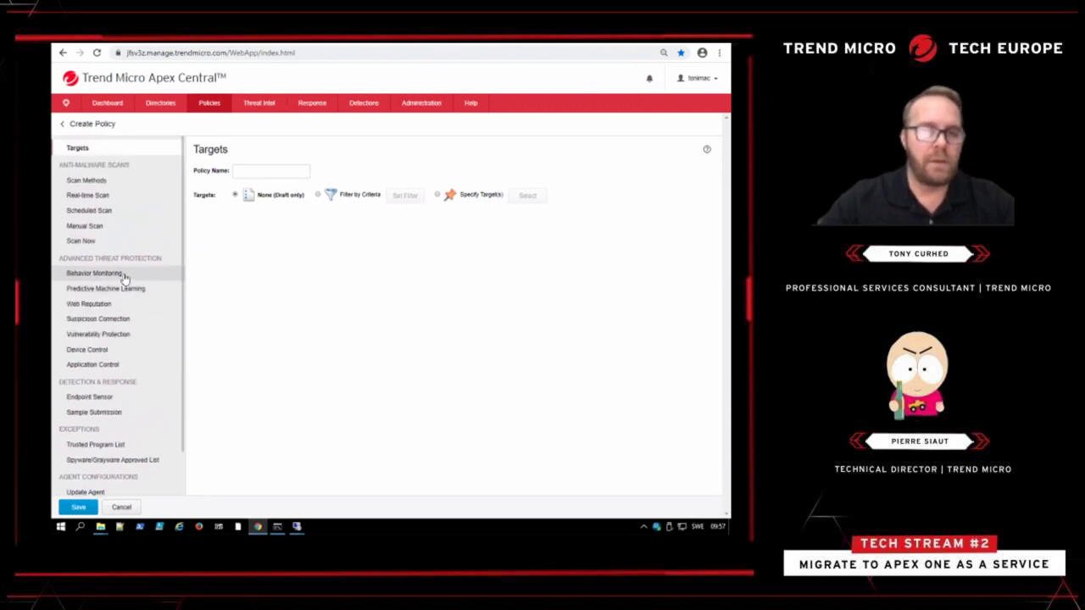
left_click(122, 507)
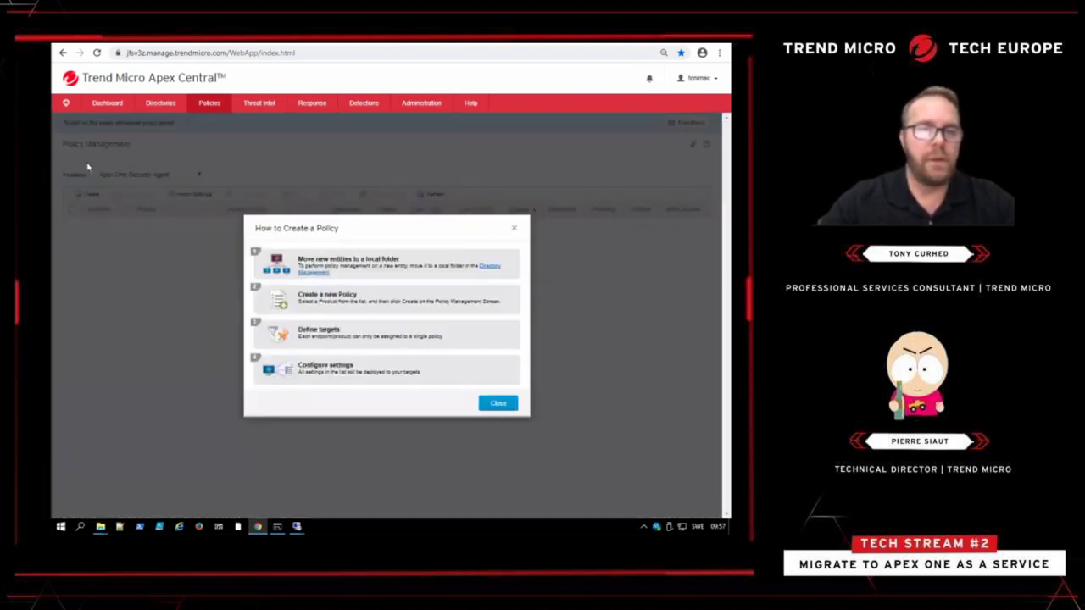
left_click(513, 228)
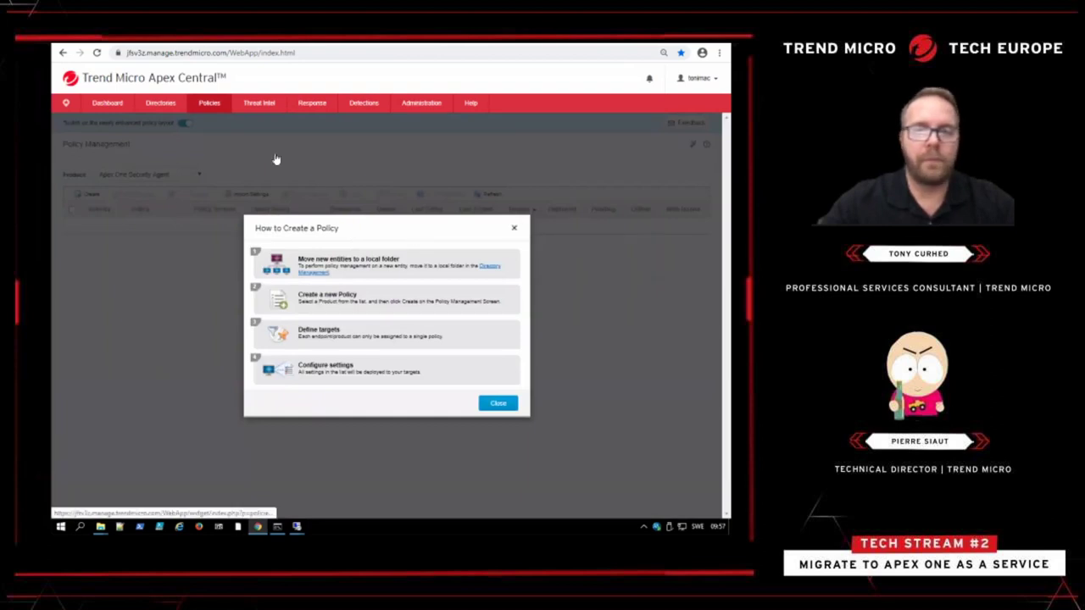
- Turn off the enhanced policy layout and start a new policy in the classic layout
left_click(181, 122)
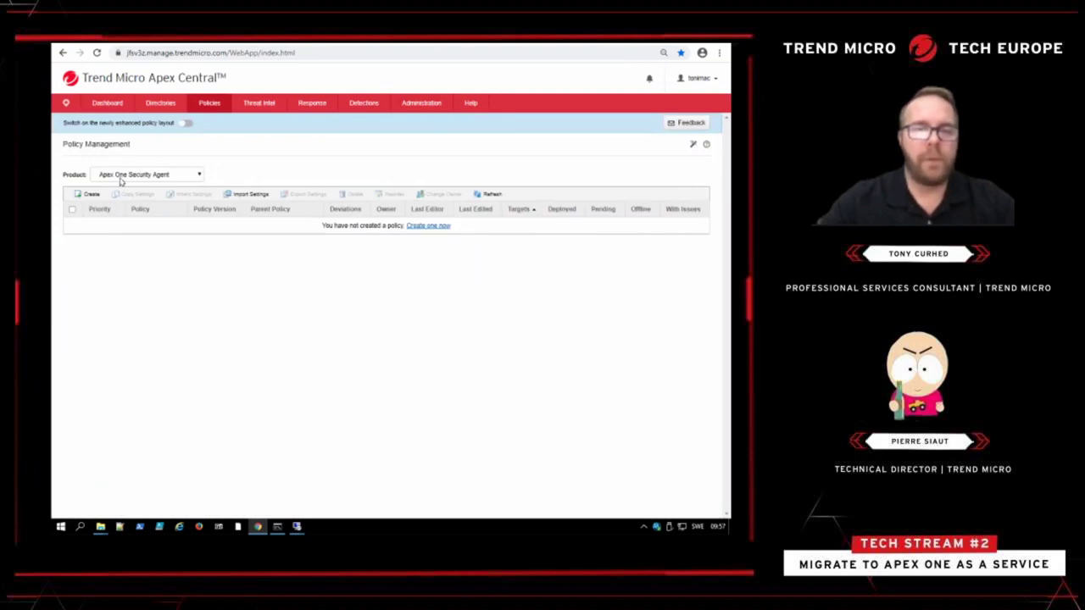
left_click(88, 194)
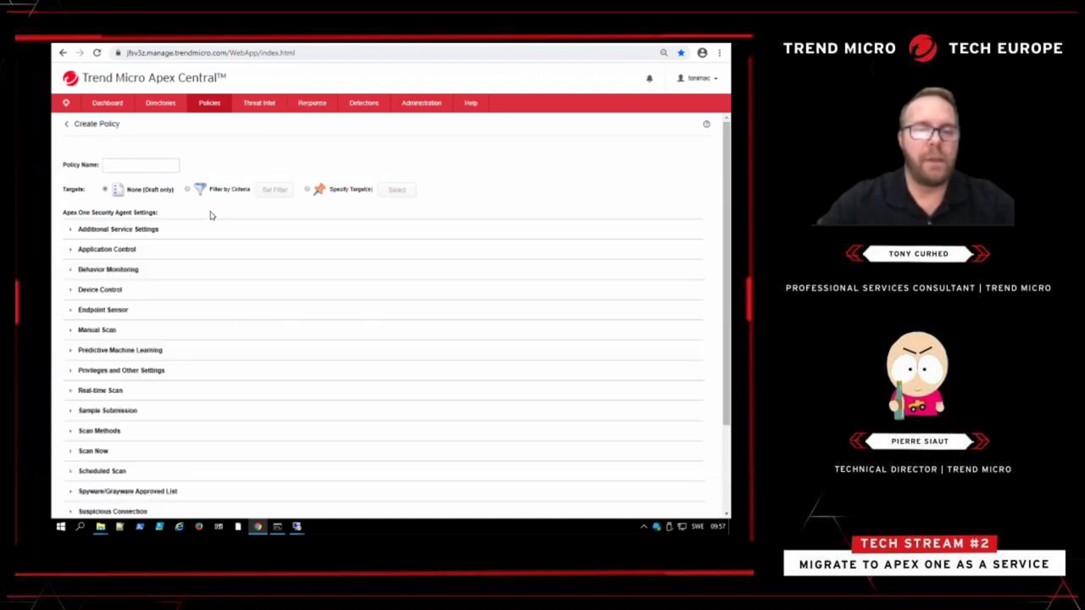
scroll(80, 245, "down", 1)
scroll(81, 244, "down", 1)
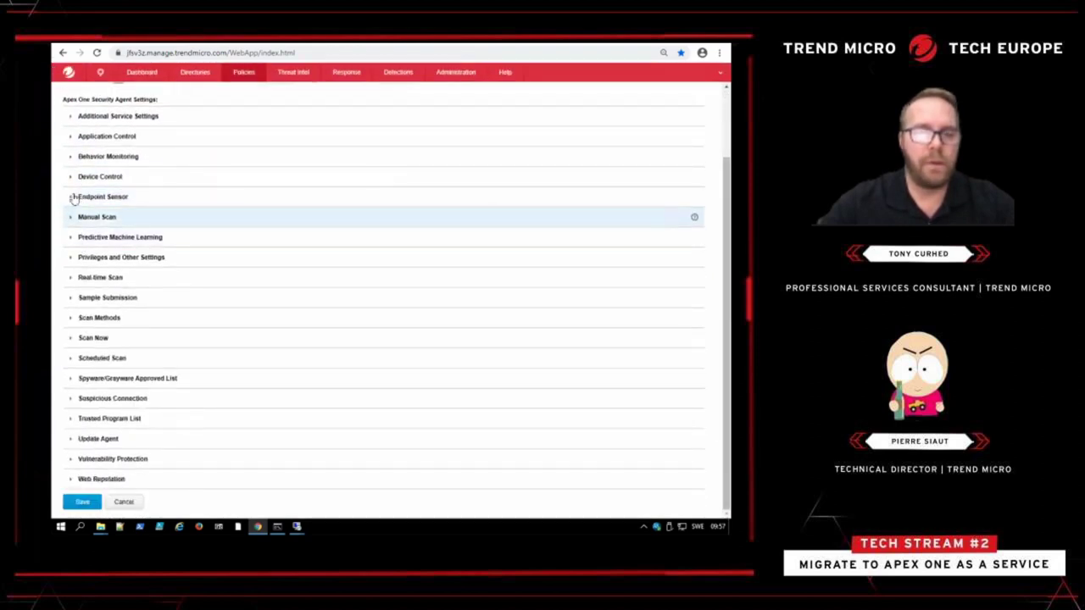
scroll(71, 197, "up", 2)
- Expand Additional Service Settings, then cancel the draft to return to Policy Management
left_click(69, 225)
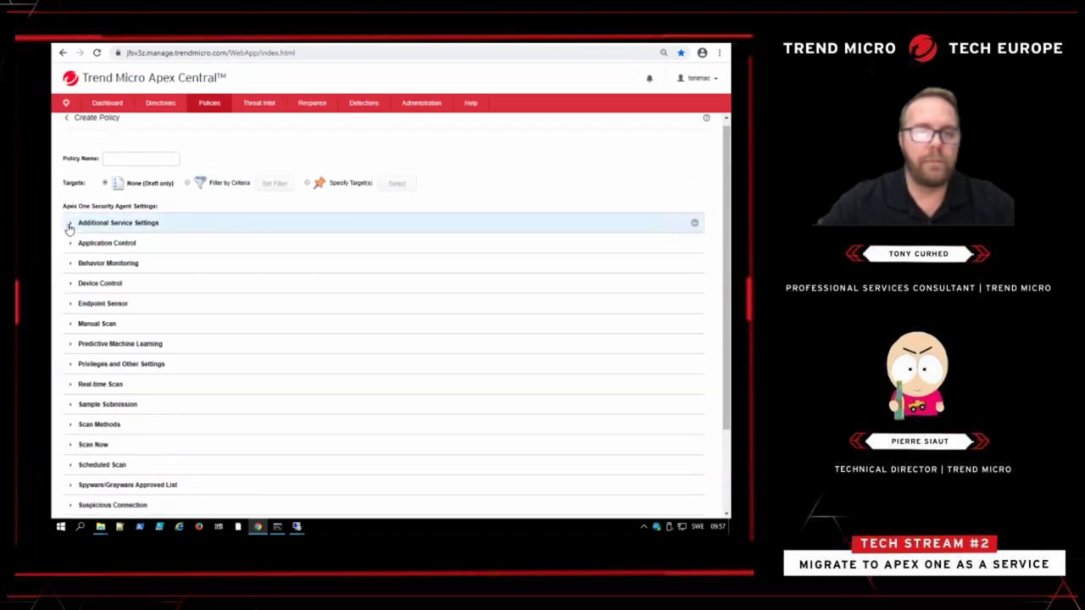
scroll(108, 444, "down", 1)
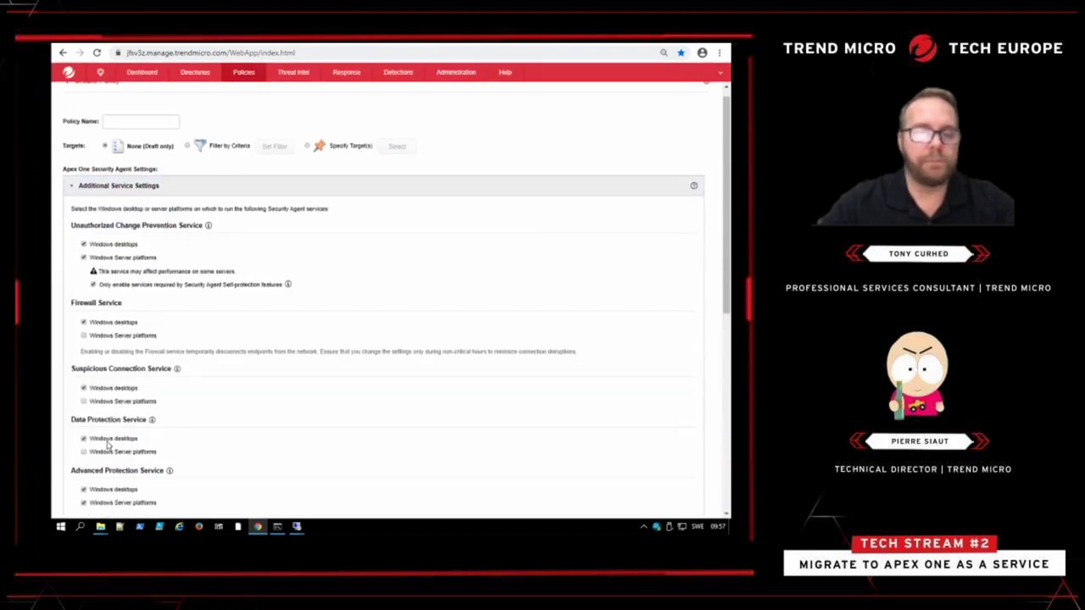
scroll(107, 415, "down", 3)
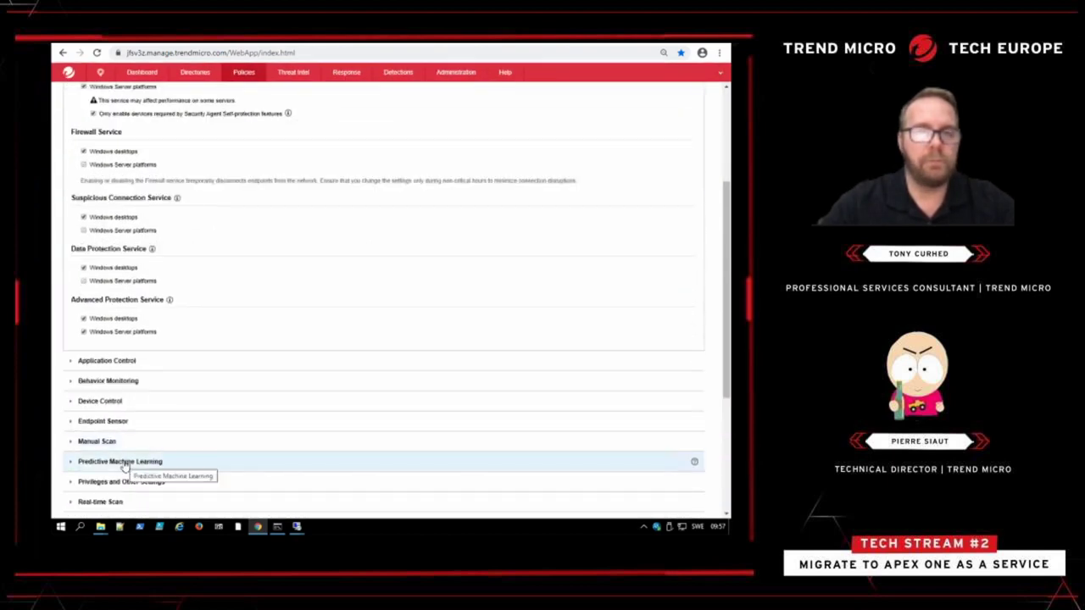
scroll(124, 468, "down", 4)
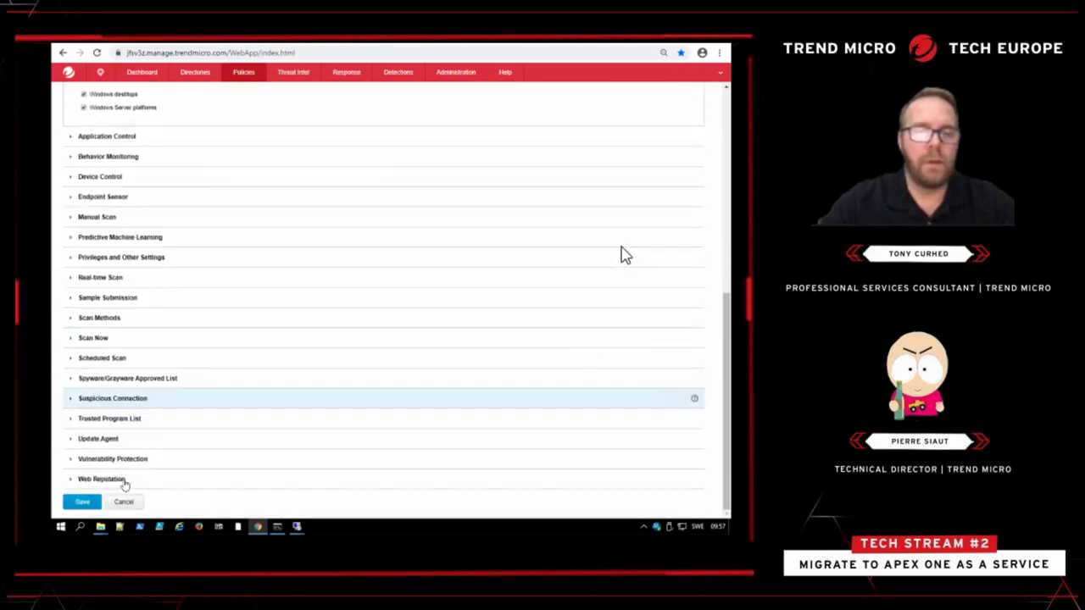
left_click(124, 502)
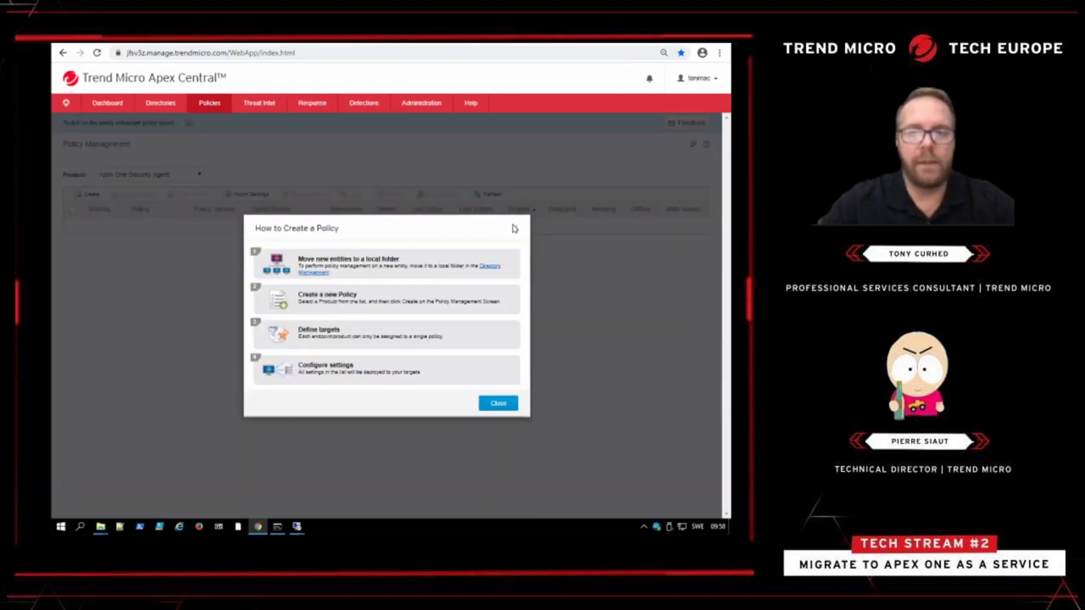
- Re-enable the enhanced layout and import C:\PolicyExportTool\ApexOne_Agent_Policies.zip as policy settings
left_click(513, 228)
left_click(186, 123)
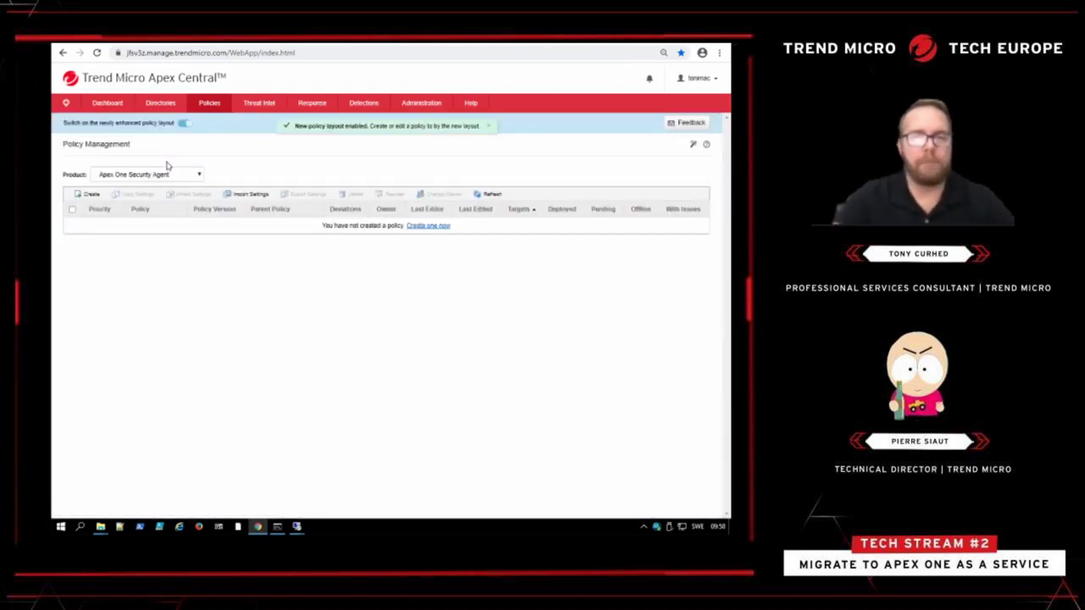
left_click(251, 194)
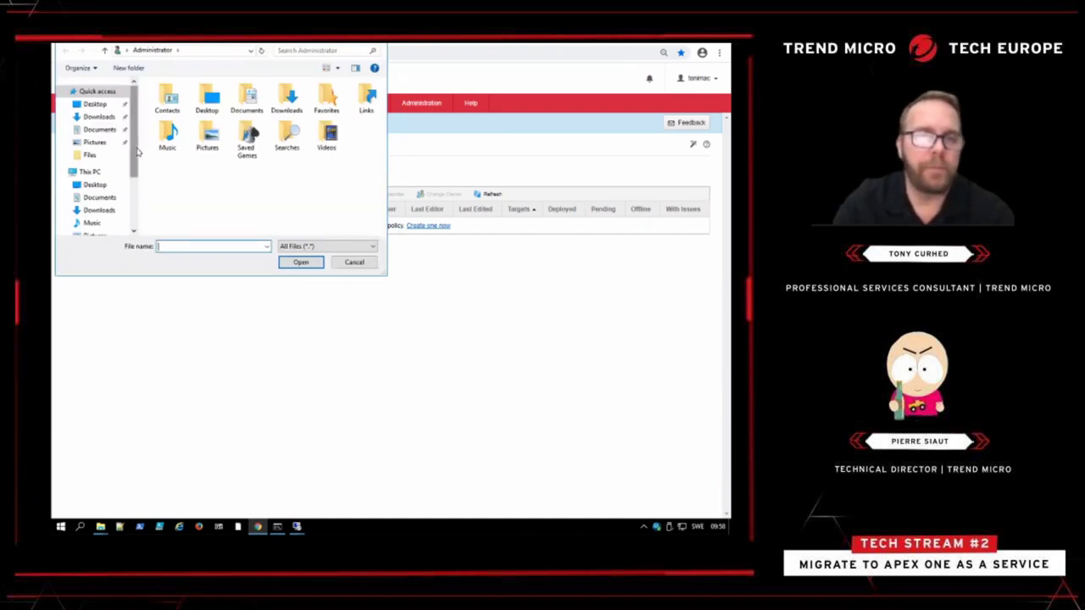
scroll(133, 180, "down", 3)
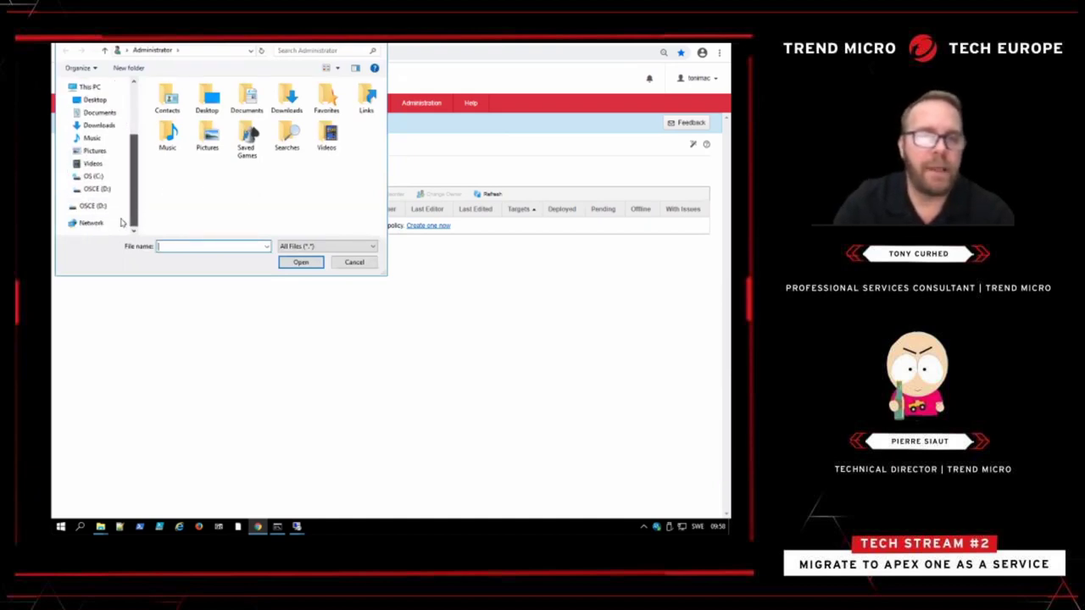
left_click(96, 177)
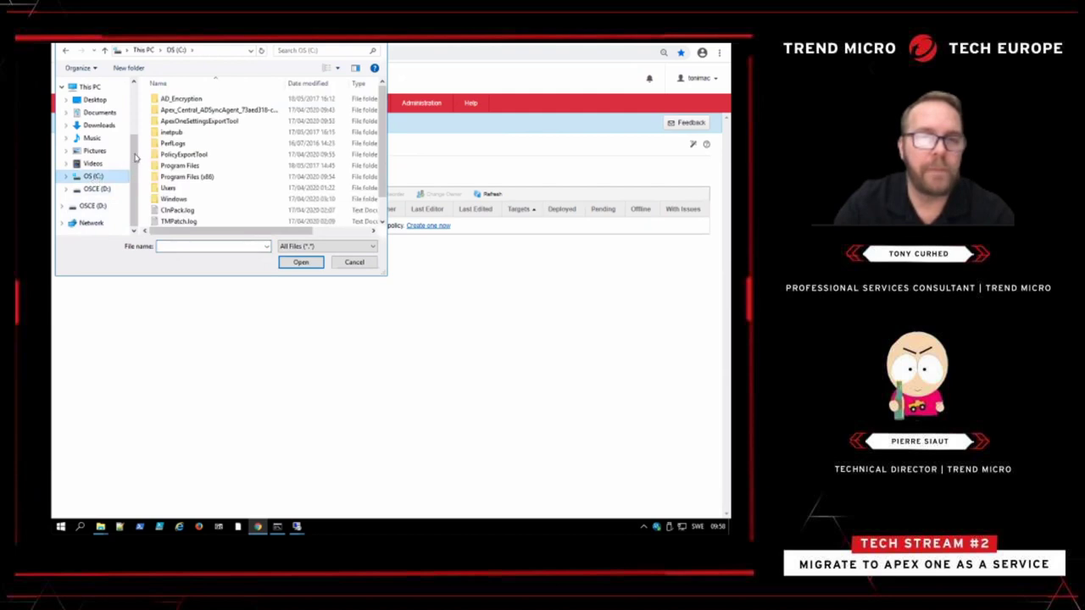
double_click(187, 155)
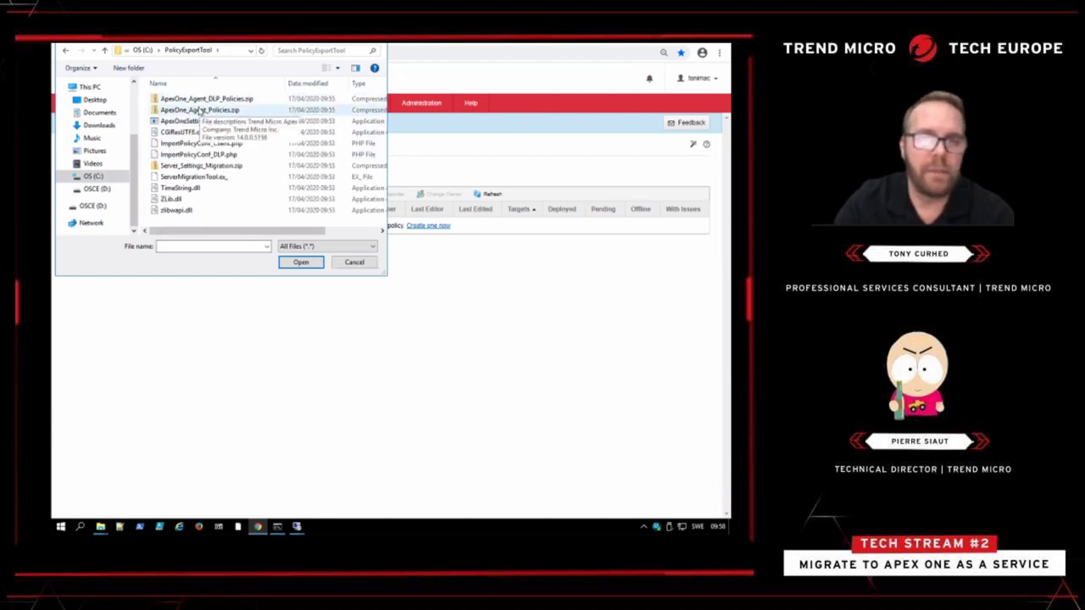
left_click(200, 110)
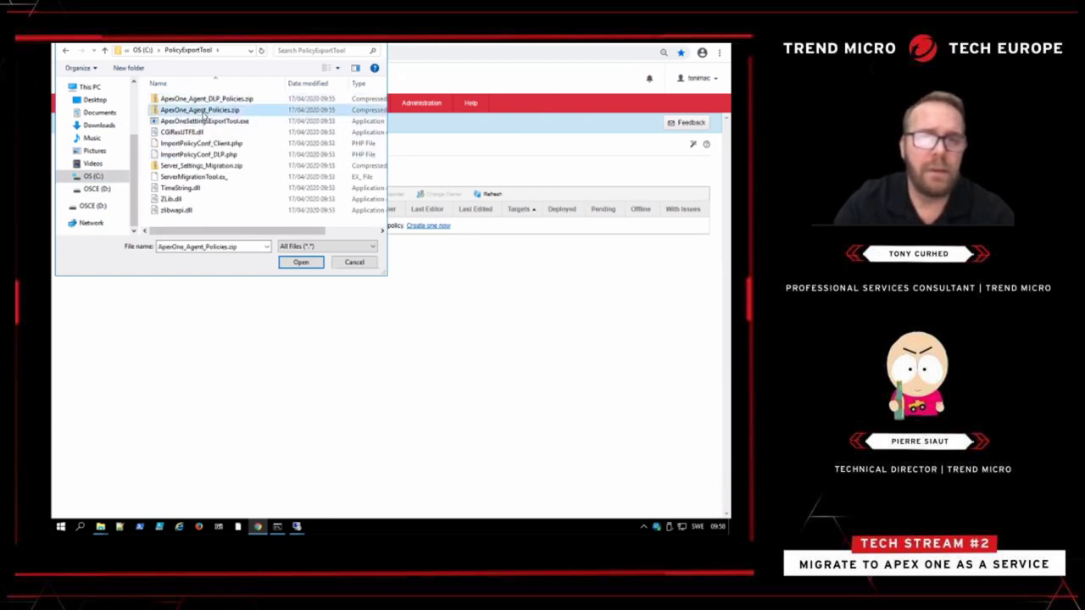
left_click(319, 265)
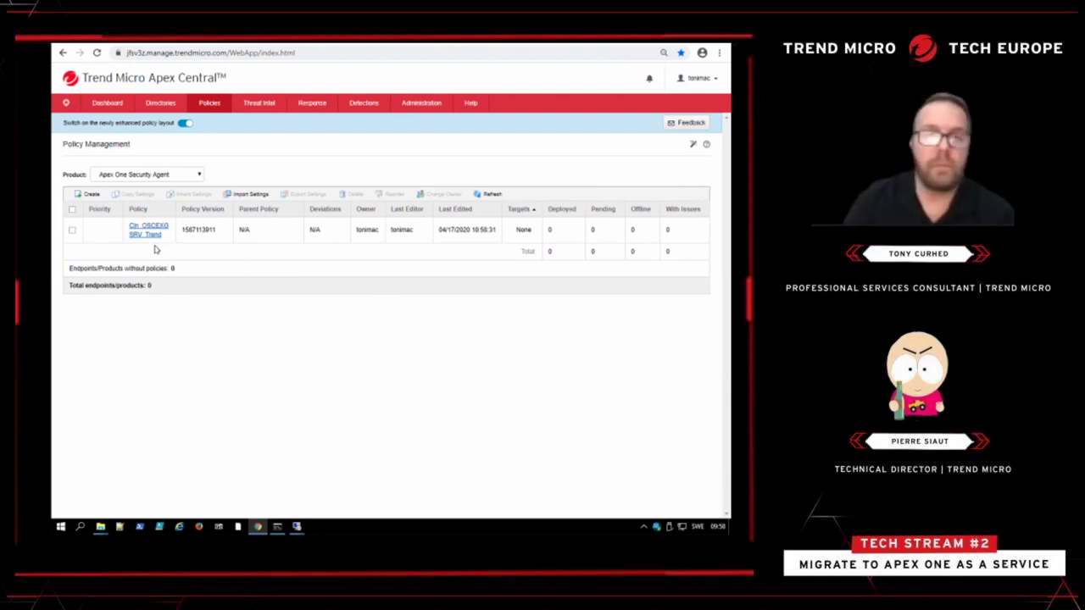
left_click(156, 235)
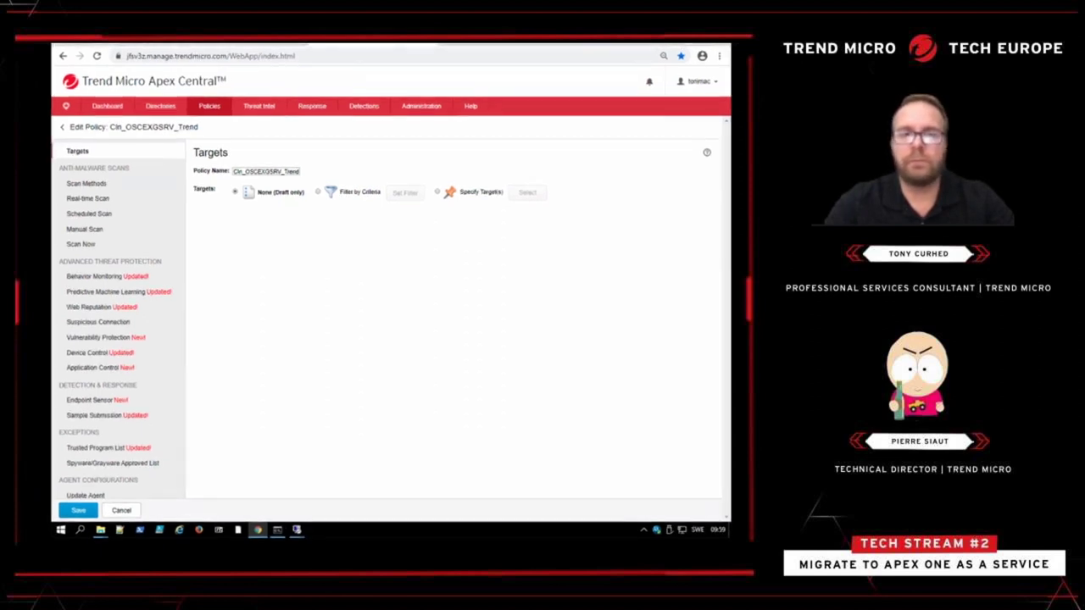
left_click(121, 511)
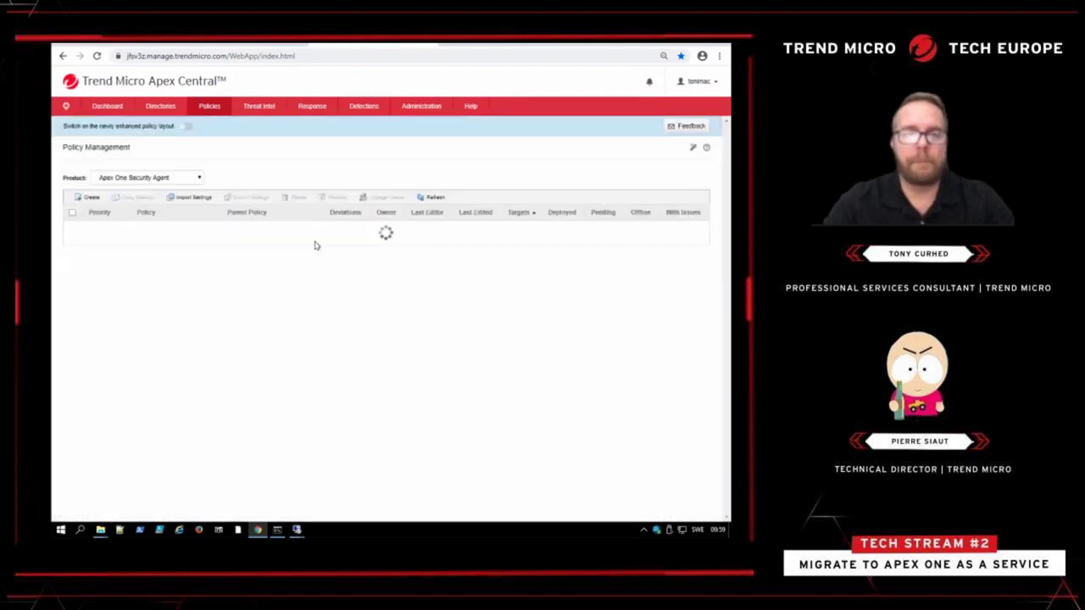